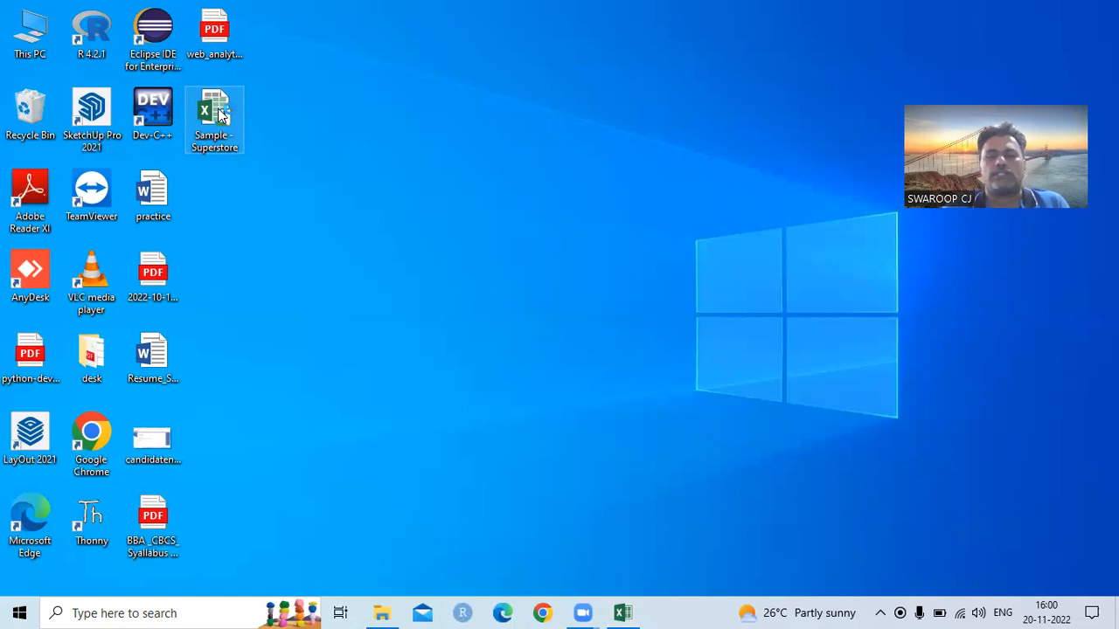
# - Open the Sample - Superstore workbook from the desktop
pyautogui.doubleClick(220, 112)
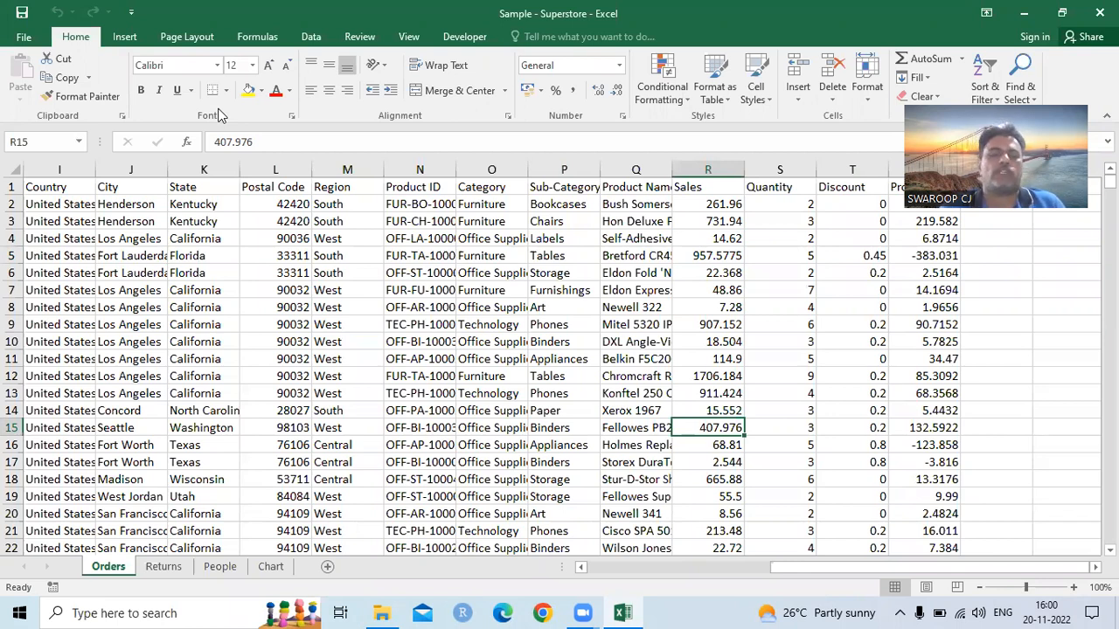
# - Examine the column headings in row 1 of the Orders sheet, from Row ID through Profit
pyautogui.click(58, 186)
pyautogui.press('Right')
pyautogui.press('Right')
pyautogui.press('Right')
pyautogui.press('Right')
pyautogui.press('Right')
pyautogui.press('Right')
pyautogui.press('Right')
pyautogui.press('Right')
pyautogui.press('Right')
pyautogui.press('Right')
pyautogui.press('Right')
pyautogui.press('Right')
pyautogui.press('Right')
pyautogui.press('Left')
pyautogui.press('Left')
pyautogui.press('Left')
pyautogui.press('Left')
pyautogui.press('Left')
pyautogui.press('Left')
pyautogui.press('Left')
pyautogui.press('Left')
pyautogui.press('Left')
pyautogui.press('Left')
pyautogui.press('Left')
pyautogui.press('Left')
pyautogui.press('Left')
pyautogui.press('Left')
pyautogui.press('Left')
pyautogui.press('Left')
pyautogui.press('Left')
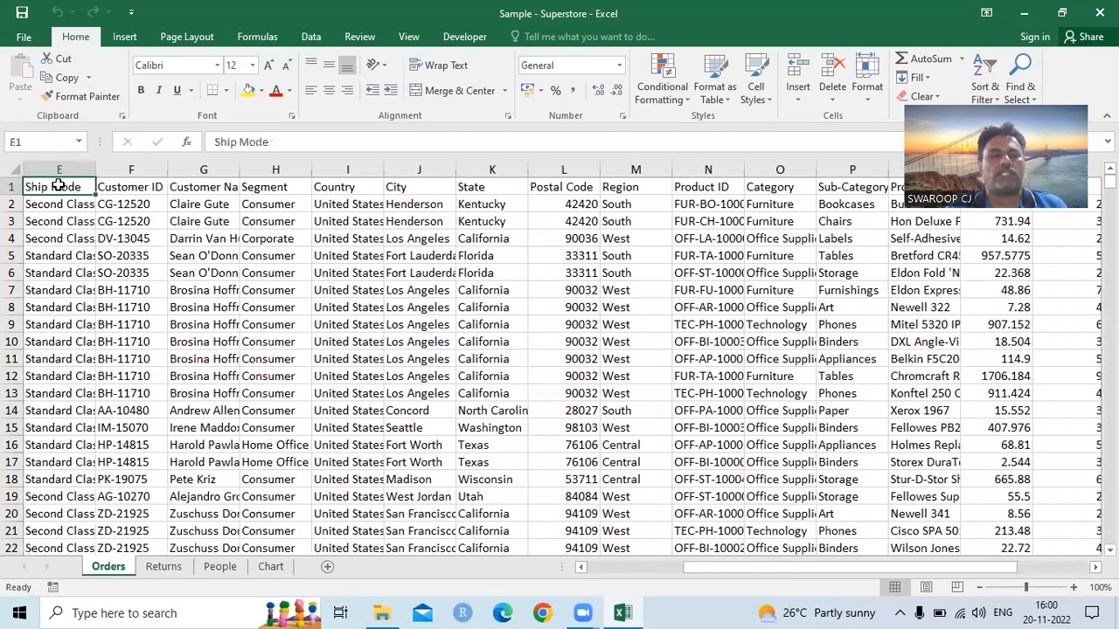
pyautogui.press('Left')
pyautogui.press('Left')
pyautogui.press('Left')
pyautogui.press('Left')
pyautogui.press('Right')
pyautogui.press('Right')
pyautogui.press('Right')
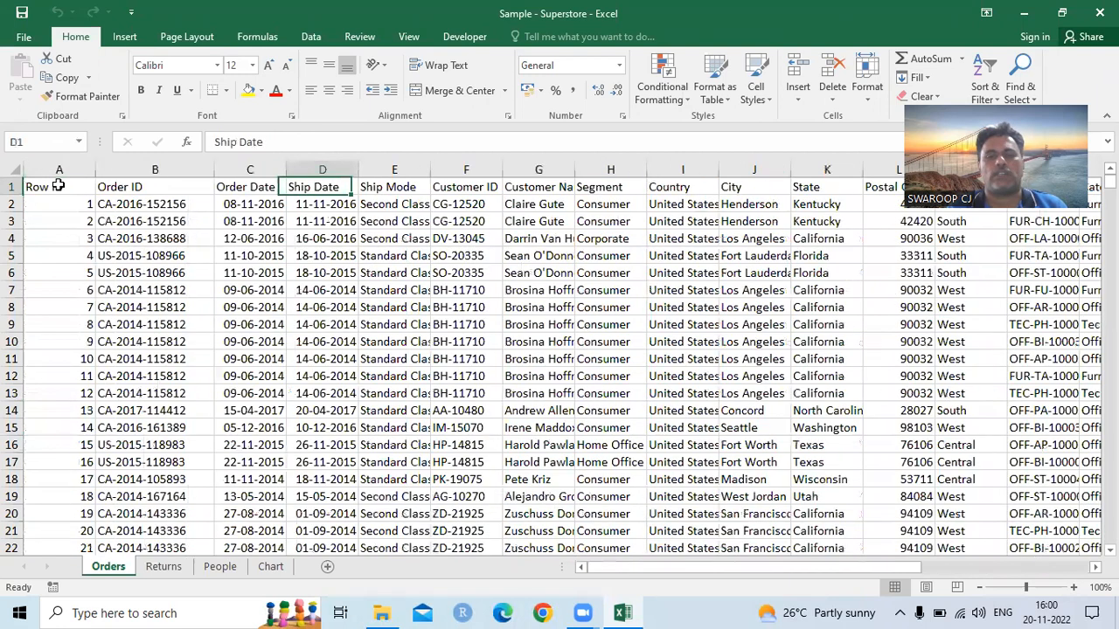
pyautogui.press('Right')
pyautogui.press('Right')
pyautogui.press('Right')
pyautogui.press('Right')
pyautogui.press('Right')
pyautogui.press('Right')
pyautogui.press('Right')
pyautogui.press('Right')
pyautogui.press('Right')
pyautogui.press('Right')
pyautogui.press('Right')
pyautogui.press('Right')
pyautogui.press('Right')
pyautogui.press('Right')
pyautogui.press('Right')
pyautogui.press('Right')
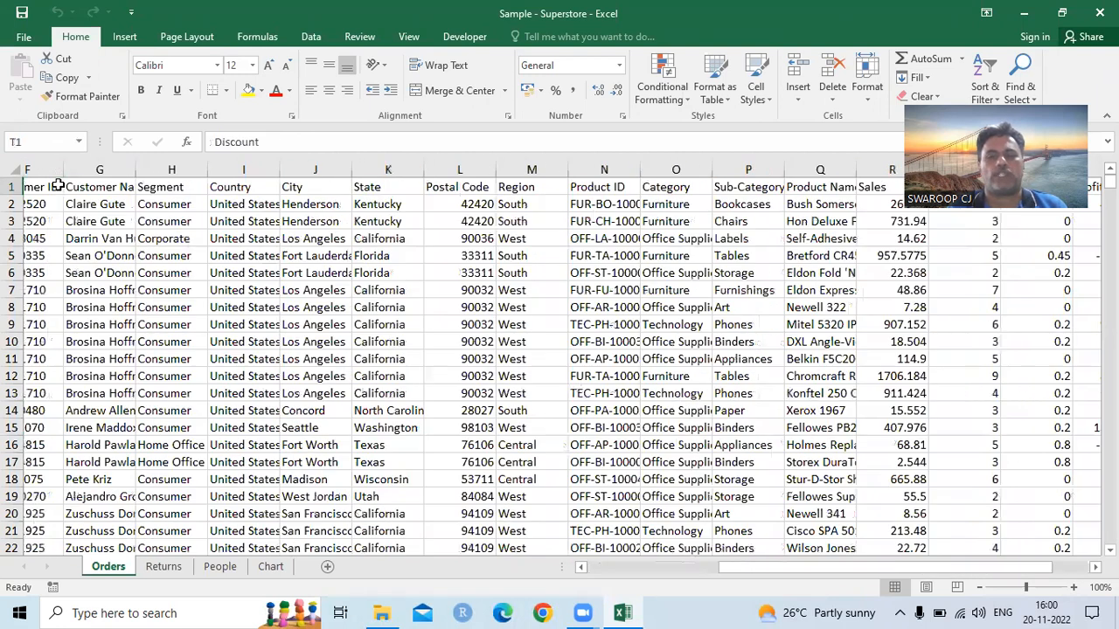
pyautogui.press('Right')
pyautogui.press('Right')
pyautogui.press('Right')
pyautogui.press('Left')
pyautogui.press('Left')
pyautogui.press('Left')
pyautogui.press('Left')
pyautogui.press('Left')
pyautogui.press('Left')
pyautogui.press('Left')
pyautogui.press('Left')
pyautogui.press('Left')
pyautogui.press('Left')
pyautogui.press('Left')
pyautogui.press('Left')
pyautogui.press('Left')
pyautogui.press('Left')
pyautogui.press('Left')
pyautogui.press('Left')
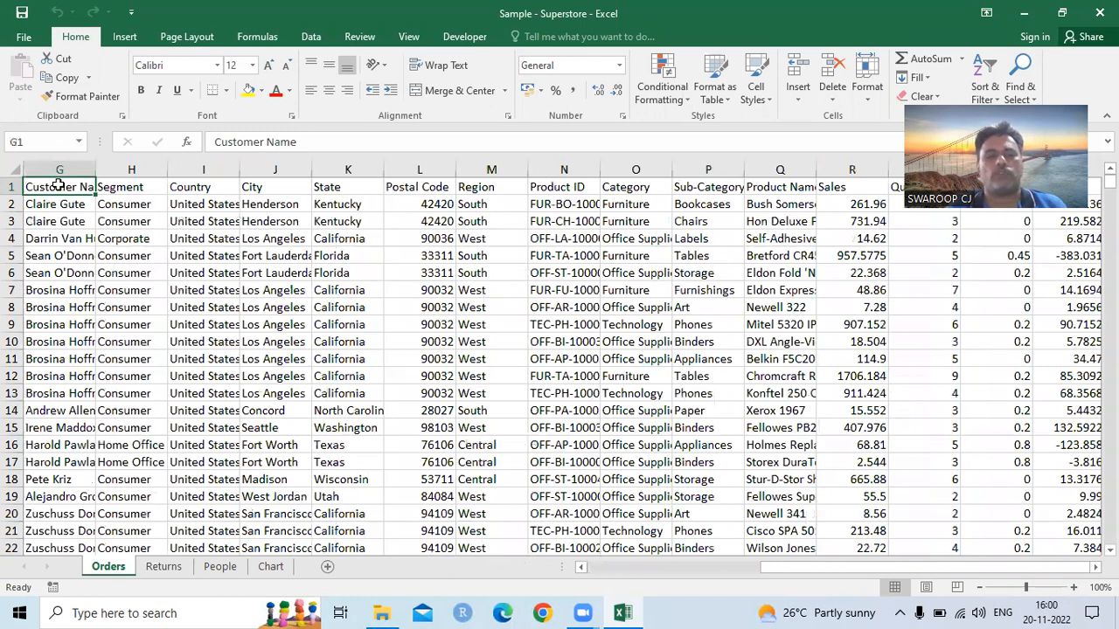
pyautogui.press('Left')
pyautogui.press('Left')
pyautogui.press('Left')
pyautogui.press('Right')
pyautogui.press('Right')
pyautogui.press('Right')
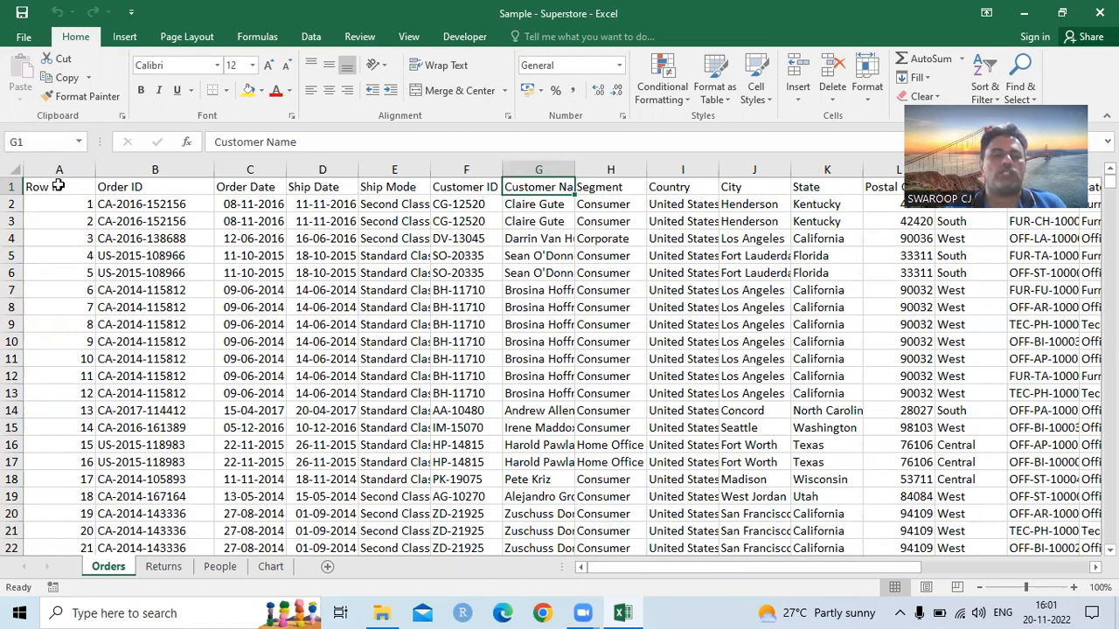
# - Review the Orders sheet's fields again along the header row, covering the order, customer, location, product and sales columns
pyautogui.press('Left')
pyautogui.press('Left')
pyautogui.press('Left')
pyautogui.press('Left')
pyautogui.press('Left')
pyautogui.press('Left')
pyautogui.press('Right')
pyautogui.press('Right')
pyautogui.press('Right')
pyautogui.press('Right')
pyautogui.press('Right')
pyautogui.press('Right')
pyautogui.press('Right')
pyautogui.press('Right')
pyautogui.press('Right')
pyautogui.press('Right')
pyautogui.press('Right')
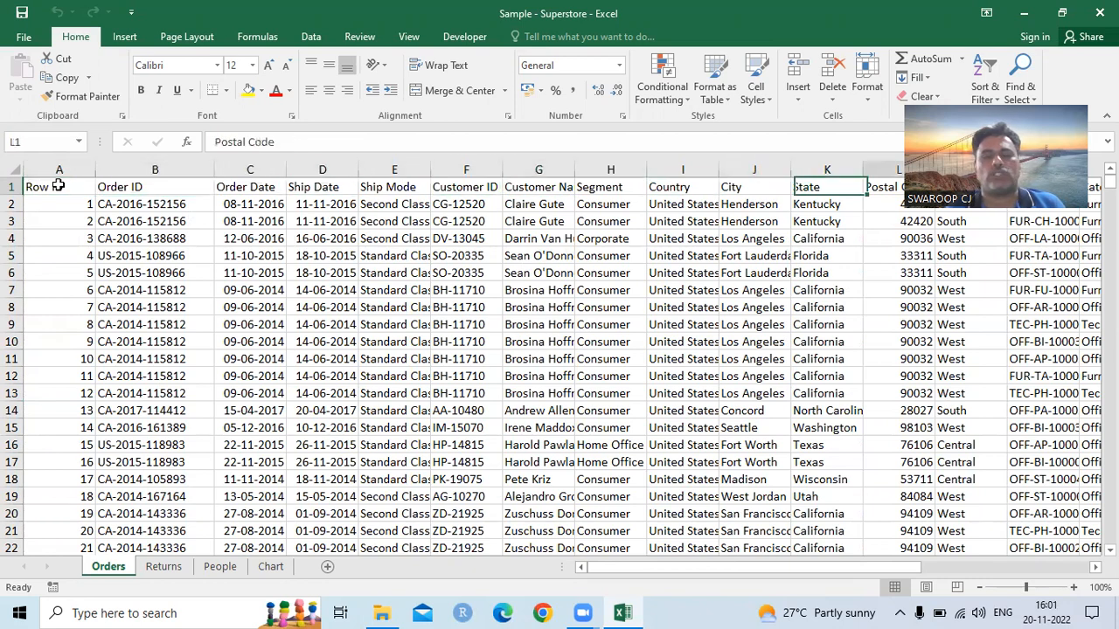
pyautogui.press('Right')
pyautogui.press('Right')
pyautogui.press('Right')
pyautogui.press('Right')
pyautogui.press('Right')
pyautogui.press('Right')
pyautogui.press('Right')
pyautogui.press('Right')
pyautogui.press('Right')
pyautogui.press('Right')
pyautogui.press('Right')
pyautogui.press('Left')
pyautogui.press('Left')
pyautogui.press('Left')
pyautogui.press('Left')
pyautogui.press('Left')
pyautogui.press('Left')
pyautogui.press('Left')
pyautogui.press('Left')
pyautogui.press('Left')
pyautogui.press('Left')
pyautogui.press('Left')
pyautogui.press('Left')
pyautogui.press('Left')
pyautogui.press('Left')
pyautogui.press('Left')
pyautogui.press('Left')
pyautogui.press('Left')
pyautogui.press('Left')
pyautogui.press('Left')
pyautogui.press('Left')
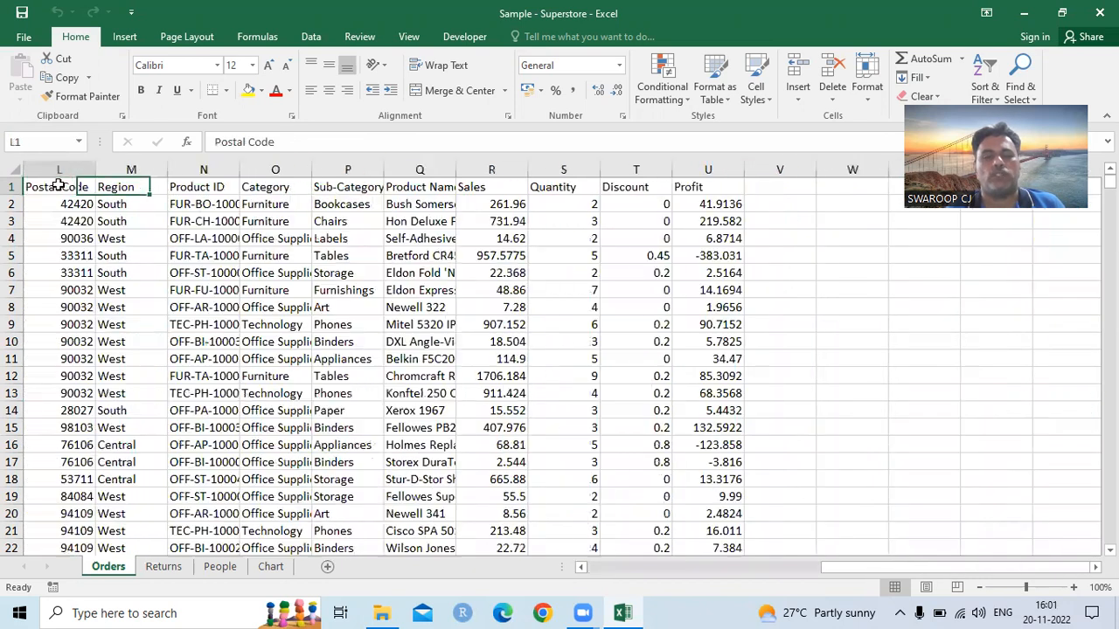
pyautogui.press('Right')
pyautogui.press('Right')
pyautogui.press('Right')
pyautogui.press('Right')
pyautogui.press('Right')
pyautogui.press('Right')
pyautogui.press('Right')
pyautogui.press('Right')
pyautogui.press('Right')
pyautogui.press('Right')
pyautogui.press('Right')
pyautogui.press('Right')
pyautogui.press('Right')
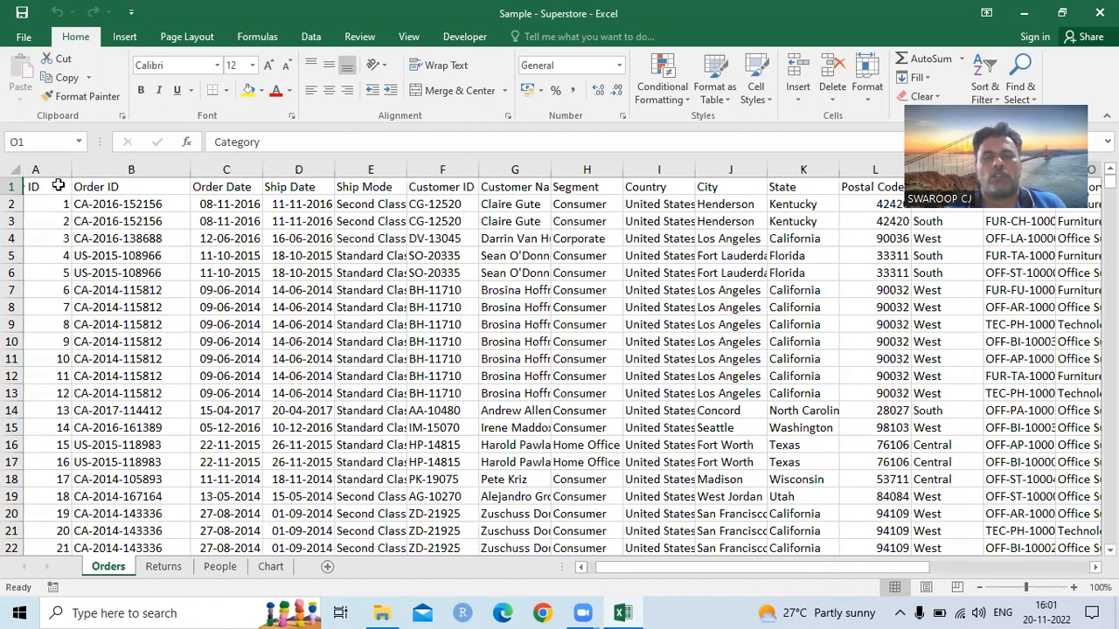
pyautogui.press('Right')
pyautogui.press('Right')
pyautogui.press('Right')
pyautogui.press('Right')
pyautogui.press('Right')
pyautogui.press('Right')
pyautogui.press('Left')
pyautogui.press('Left')
pyautogui.press('Left')
pyautogui.press('Left')
pyautogui.press('Left')
pyautogui.press('Left')
pyautogui.press('Left')
pyautogui.press('Left')
pyautogui.press('Left')
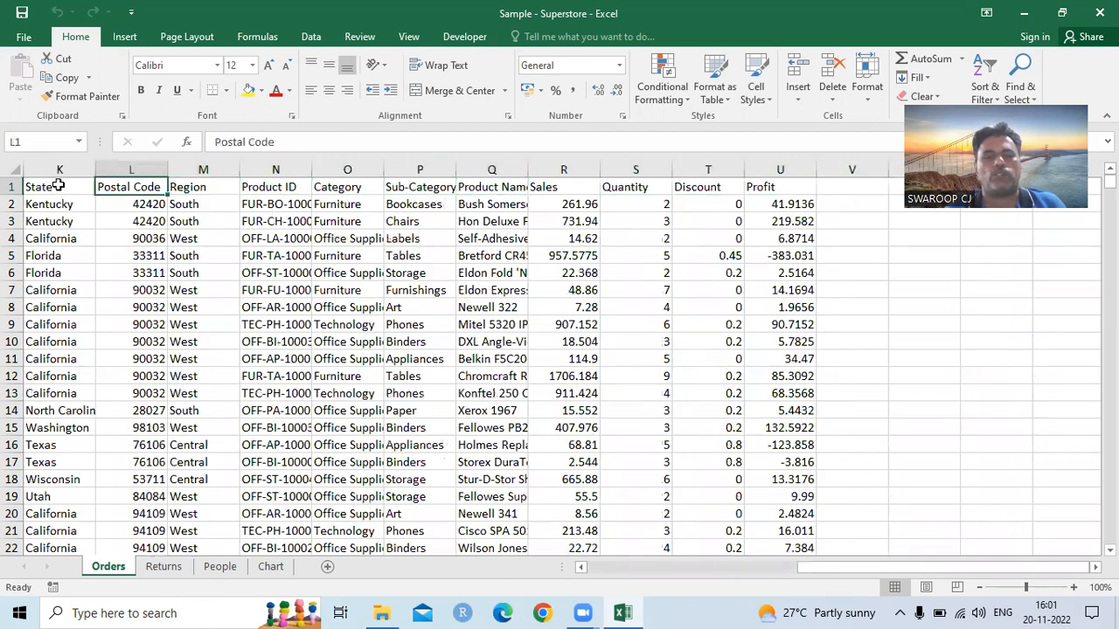
# - Examine the Orders sheet's header fields from Row ID to Profit once more to find the columns to analyse
pyautogui.press('Left')
pyautogui.press('Left')
pyautogui.press('Left')
pyautogui.press('Left')
pyautogui.press('Left')
pyautogui.press('Left')
pyautogui.press('Left')
pyautogui.press('Left')
pyautogui.press('Left')
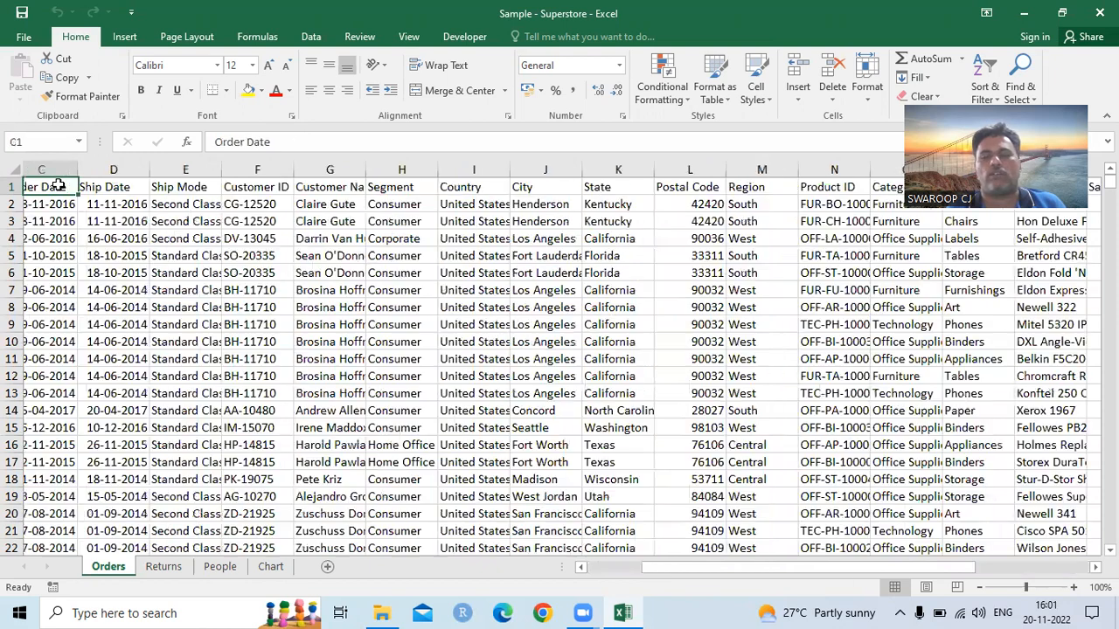
pyautogui.press('Left')
pyautogui.press('Left')
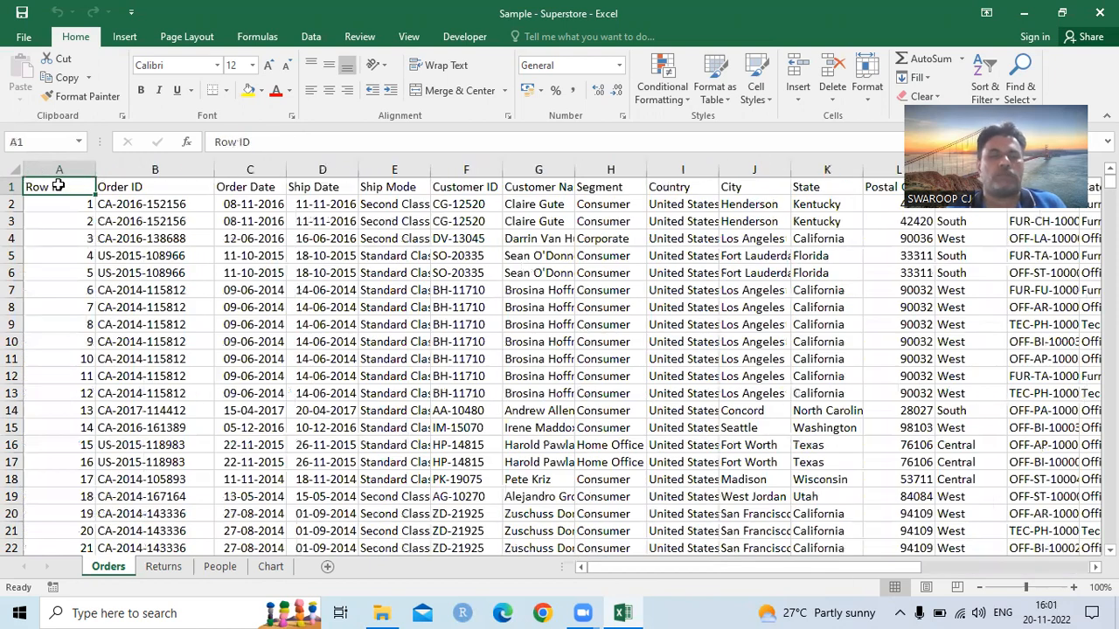
pyautogui.press('Right')
pyautogui.press('Right')
pyautogui.press('Right')
pyautogui.press('Right')
pyautogui.press('Right')
pyautogui.press('Right')
pyautogui.press('Right')
pyautogui.press('Right')
pyautogui.press('Right')
pyautogui.press('Right')
pyautogui.press('Right')
pyautogui.press('Right')
pyautogui.press('Right')
pyautogui.press('Right')
pyautogui.press('Right')
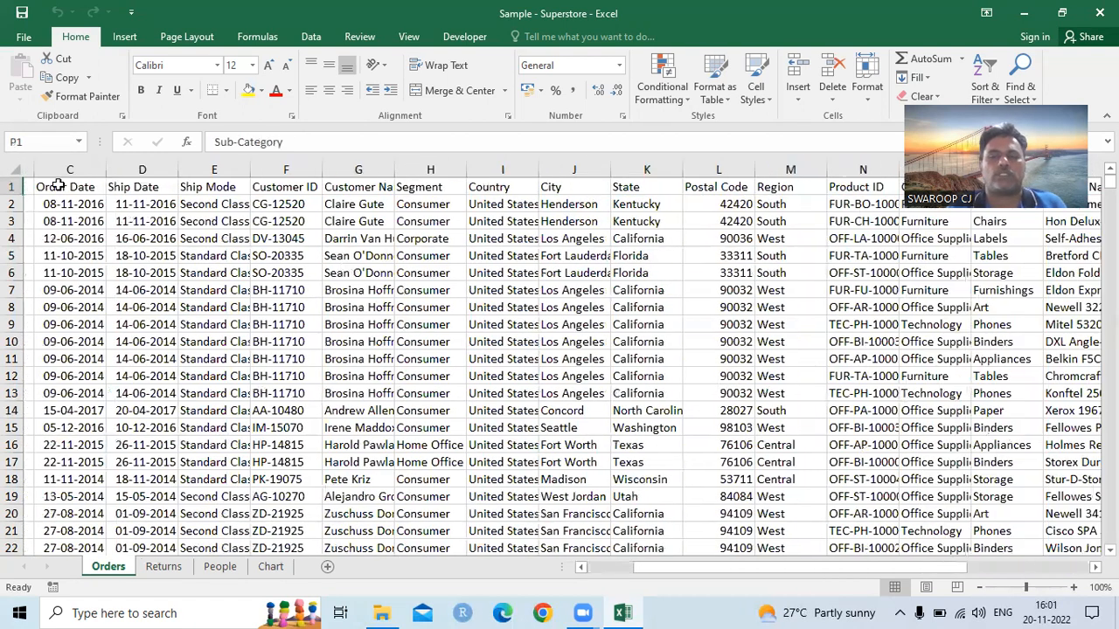
pyautogui.press('Right')
pyautogui.press('Right')
pyautogui.press('Right')
pyautogui.press('Right')
pyautogui.press('Right')
pyautogui.press('Right')
pyautogui.press('Right')
pyautogui.press('Left')
pyautogui.press('Left')
pyautogui.press('Left')
pyautogui.press('Left')
pyautogui.press('Left')
pyautogui.press('Left')
pyautogui.press('Left')
pyautogui.press('Left')
pyautogui.press('Left')
pyautogui.press('Left')
pyautogui.press('Left')
pyautogui.press('Left')
pyautogui.press('Left')
pyautogui.press('Left')
pyautogui.press('Left')
pyautogui.press('Left')
pyautogui.press('Left')
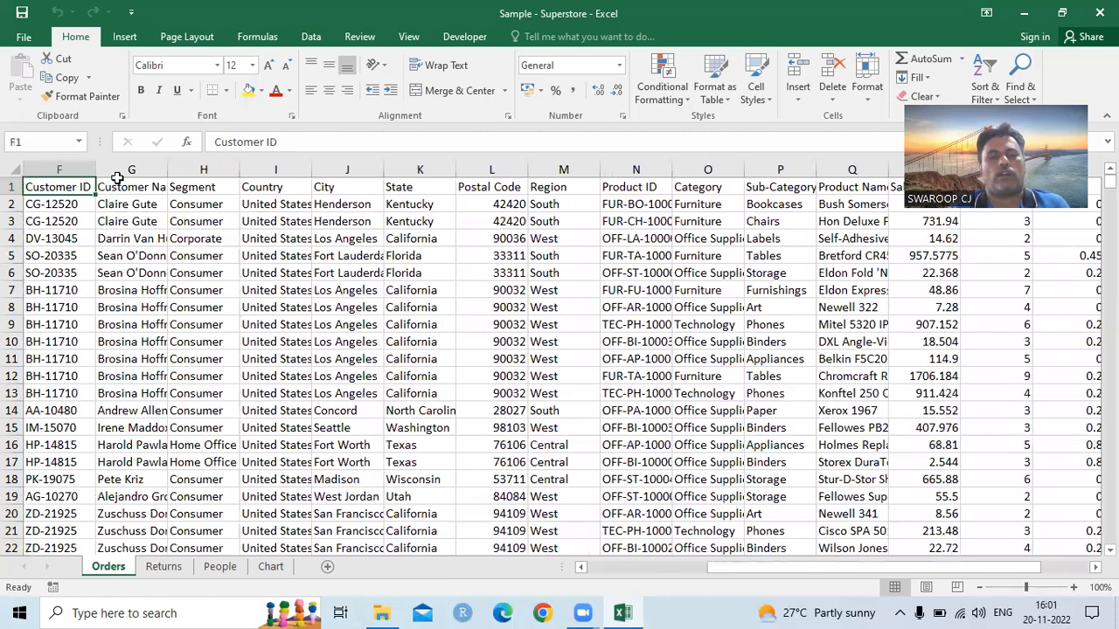
# - Copy the entire State, Product Name and Sales columns of the Orders sheet together
pyautogui.click(420, 168)
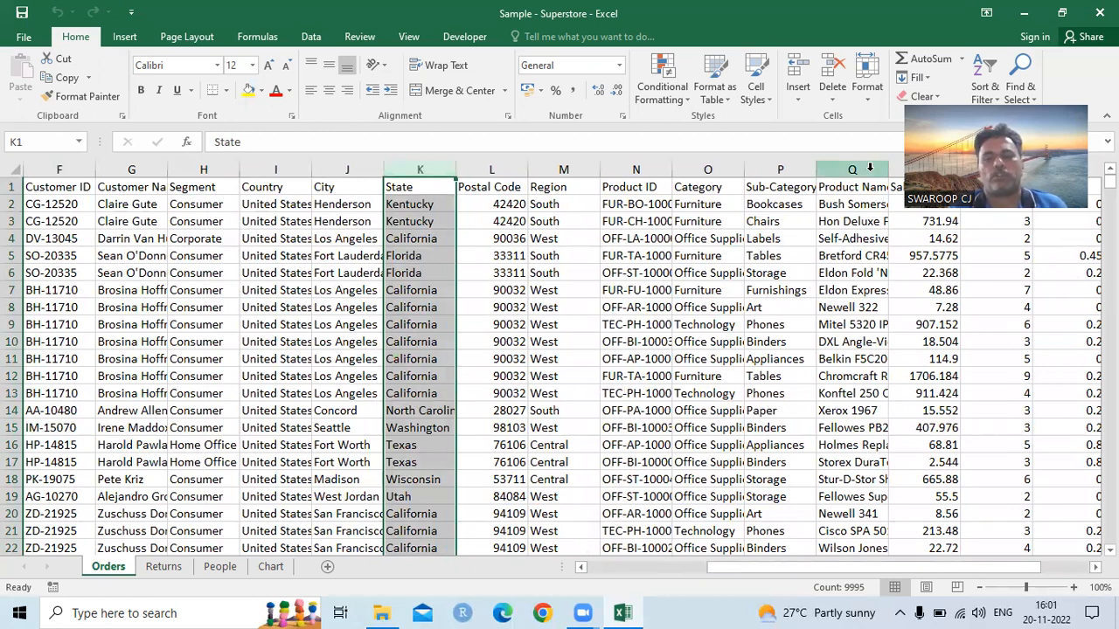
pyautogui.keyDown('ctrl'); pyautogui.click(870, 167); pyautogui.keyUp('ctrl')
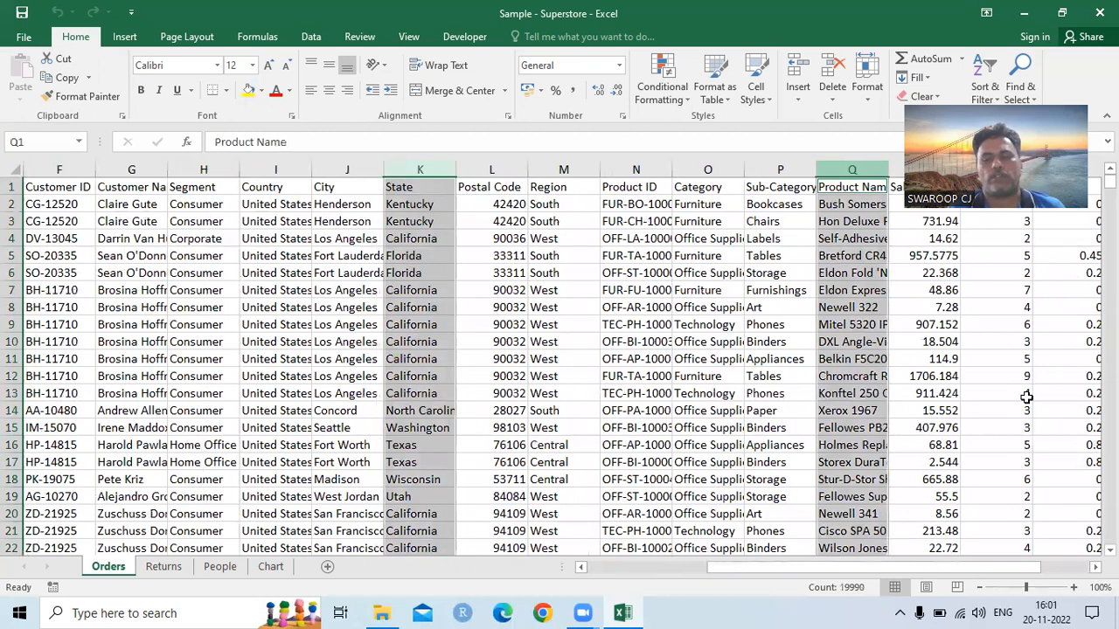
pyautogui.hscroll(3, 685, 199)
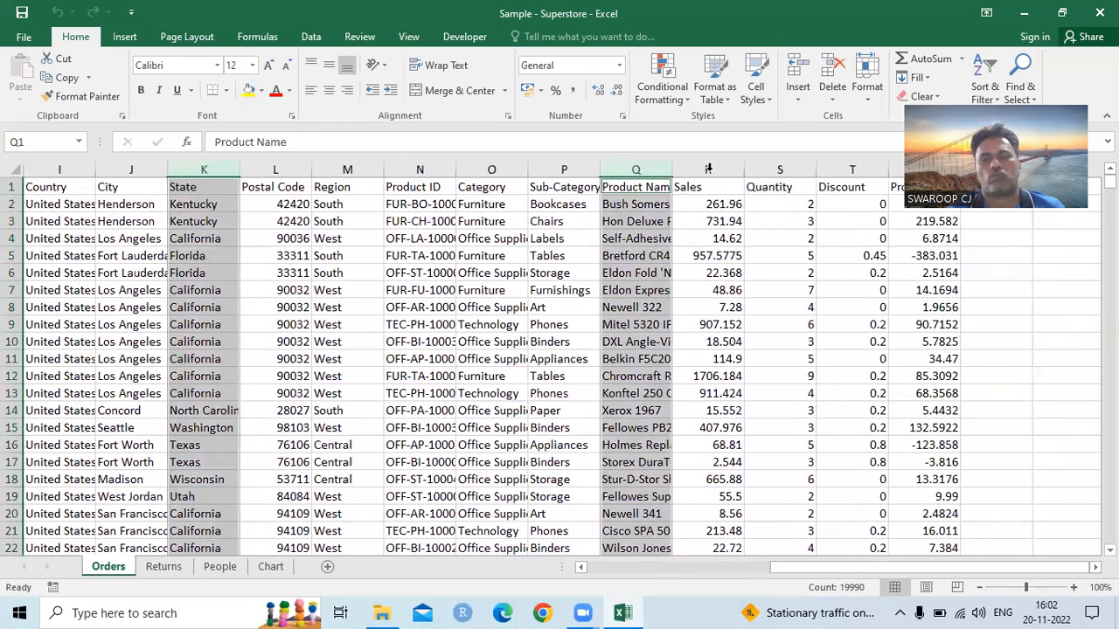
pyautogui.keyDown('ctrl'); pyautogui.click(708, 169); pyautogui.keyUp('ctrl')
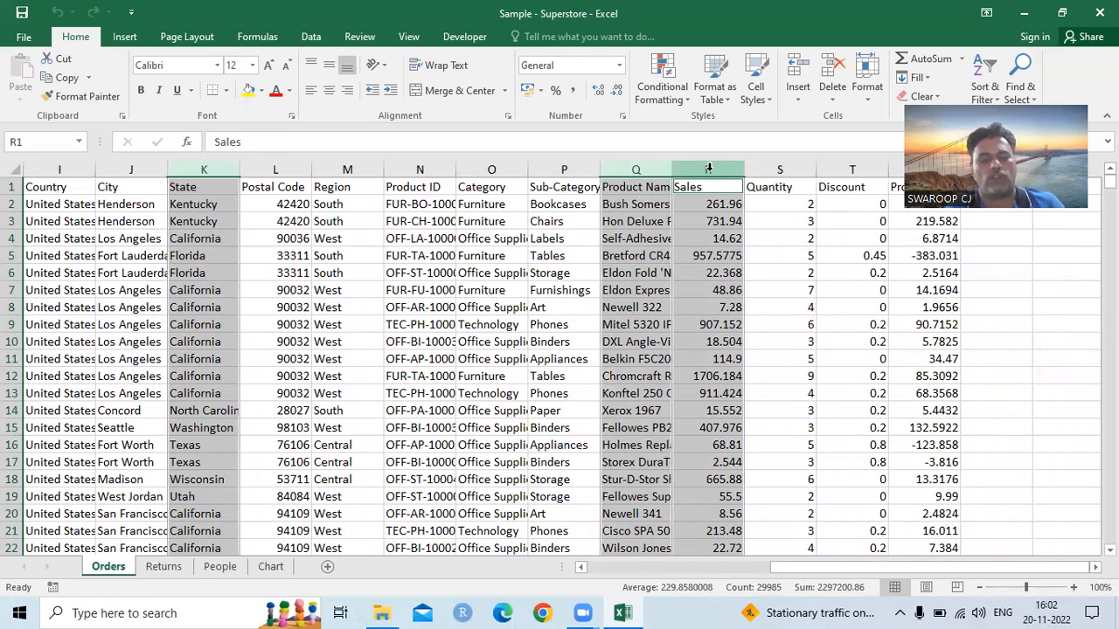
pyautogui.hotkey('ctrl', 'c')
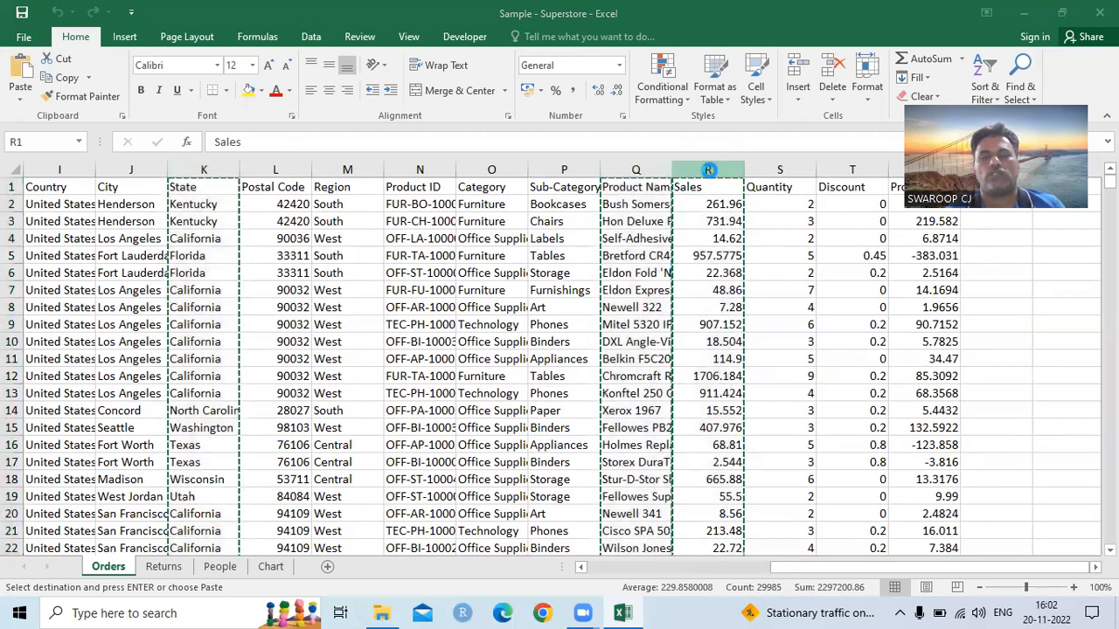
# - Create a new blank workbook and paste the copied columns starting at cell A1
pyautogui.hotkey('ctrl', 'n')
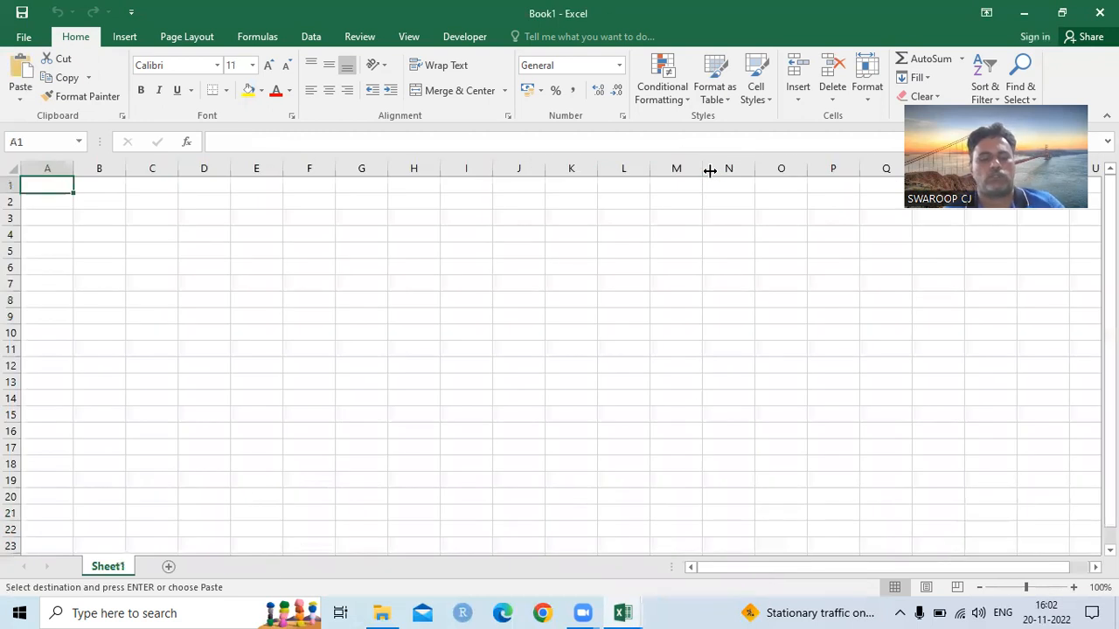
pyautogui.hotkey('ctrl', 'v')
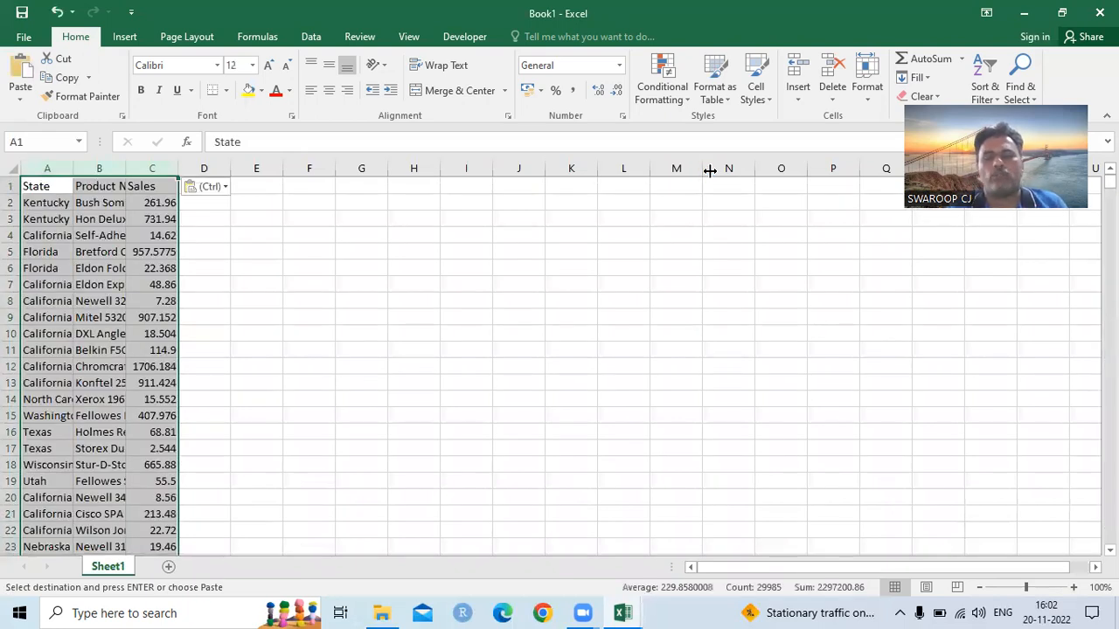
pyautogui.click(473, 235)
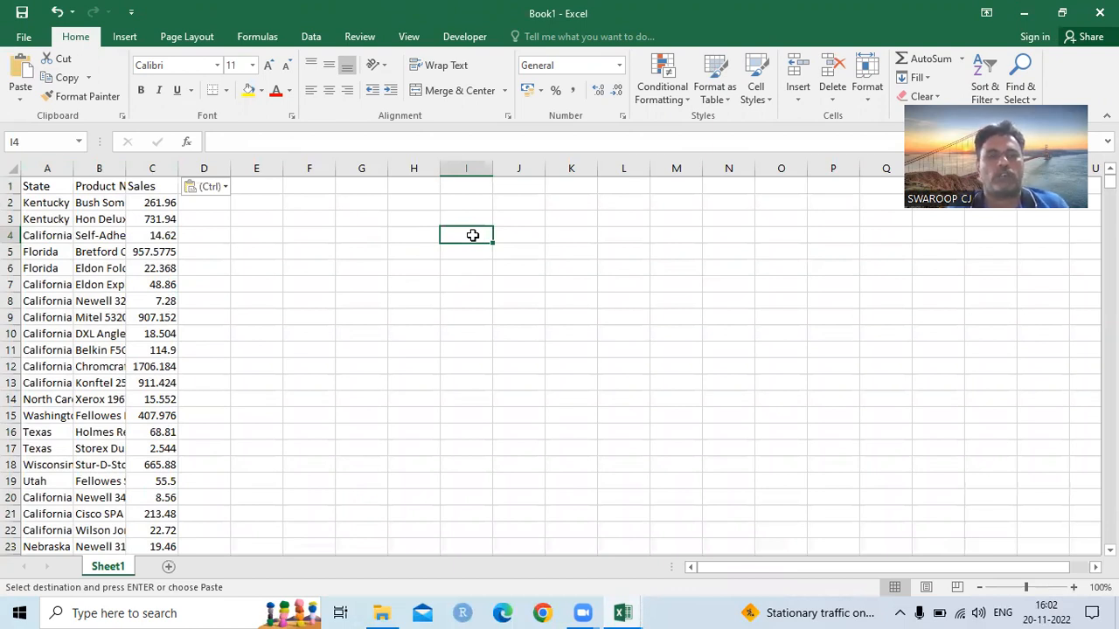
# - Create a PivotTable on a new worksheet, using the whole columns A to C of Sheet1 as its source range
pyautogui.click(164, 219)
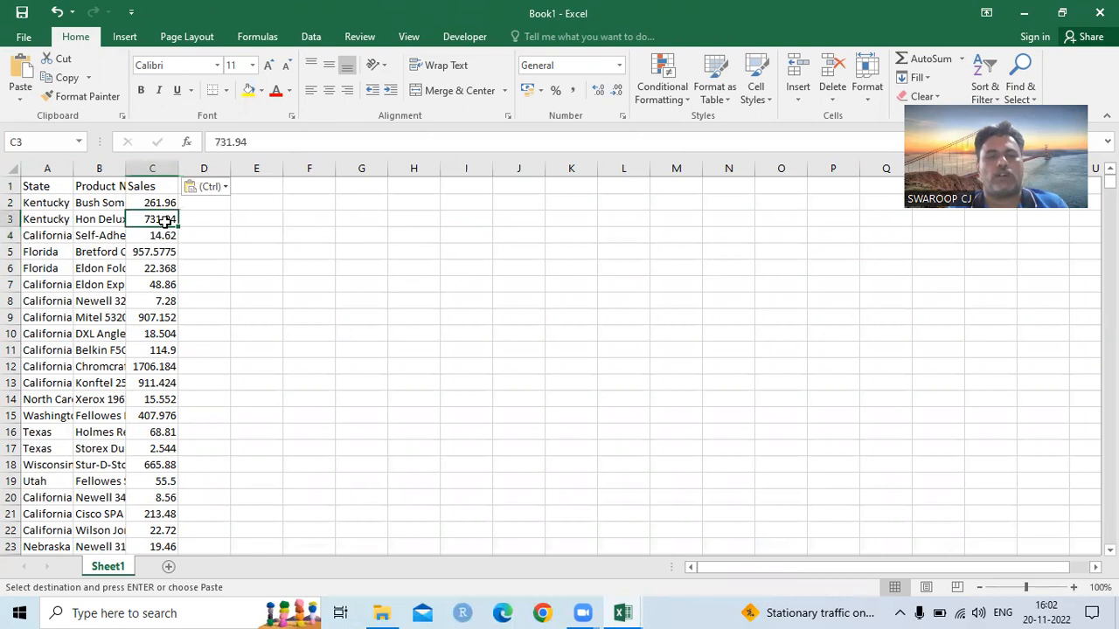
pyautogui.click(125, 37)
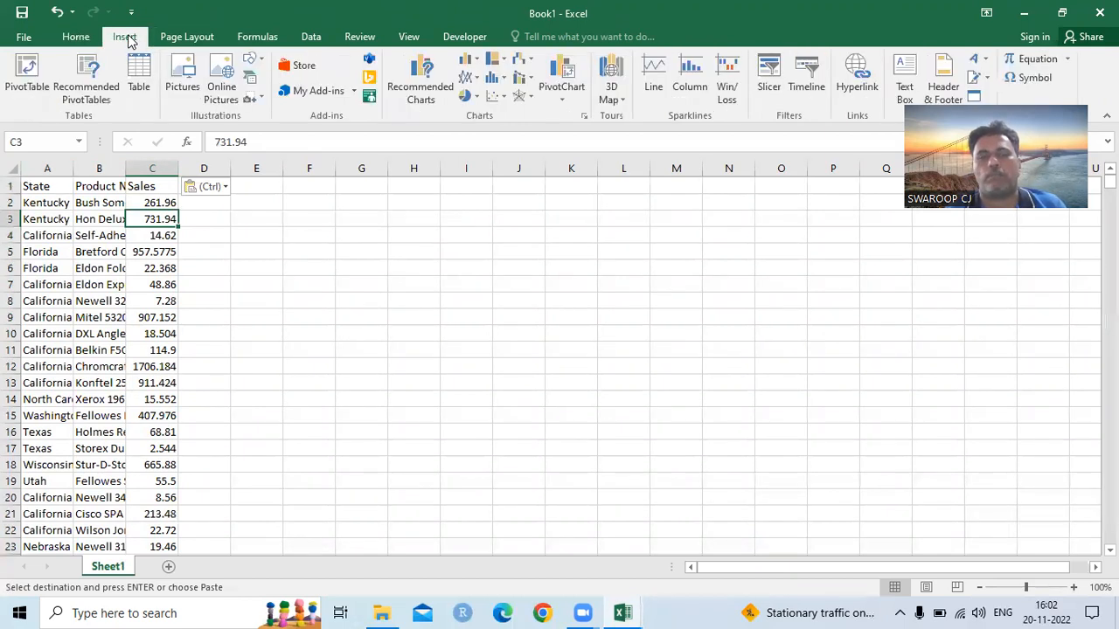
pyautogui.click(29, 77)
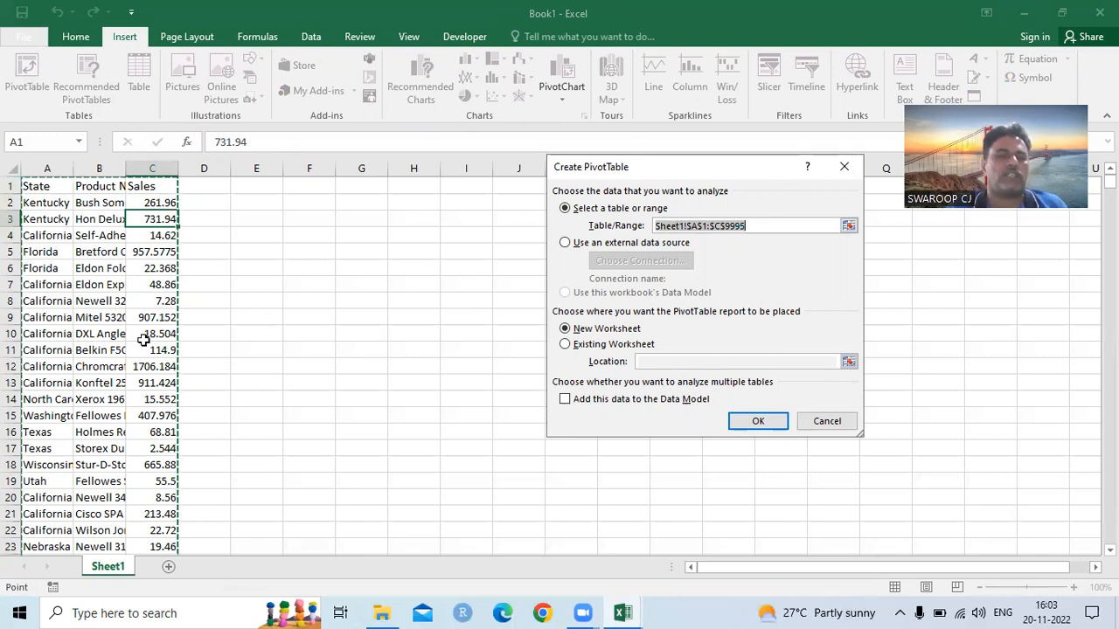
pyautogui.click(848, 225)
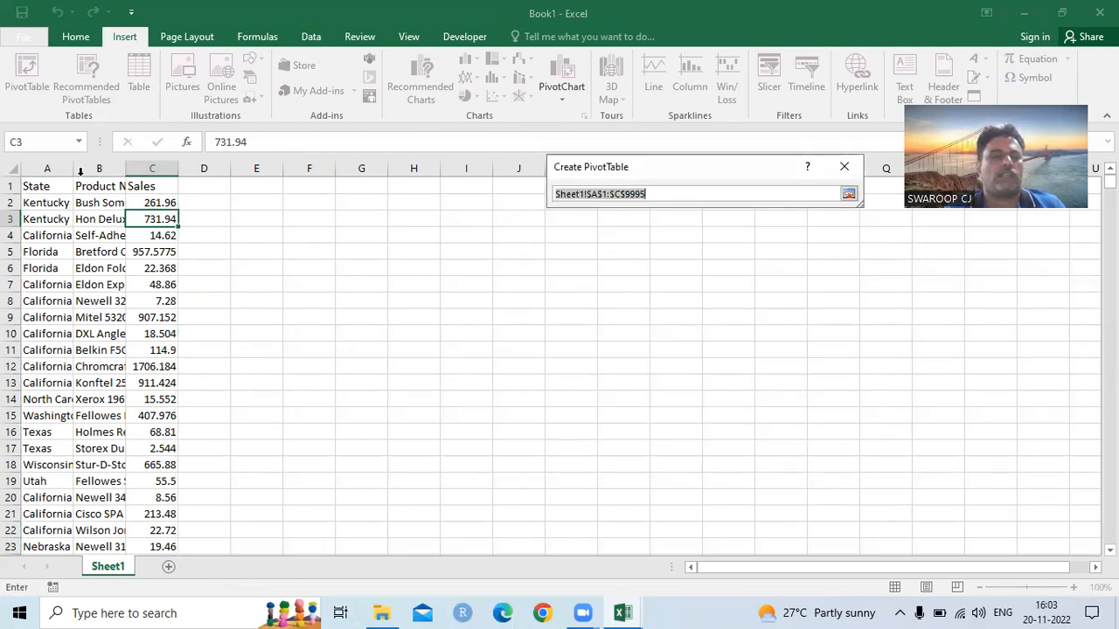
pyautogui.moveTo(58, 170); pyautogui.dragTo(152, 165)
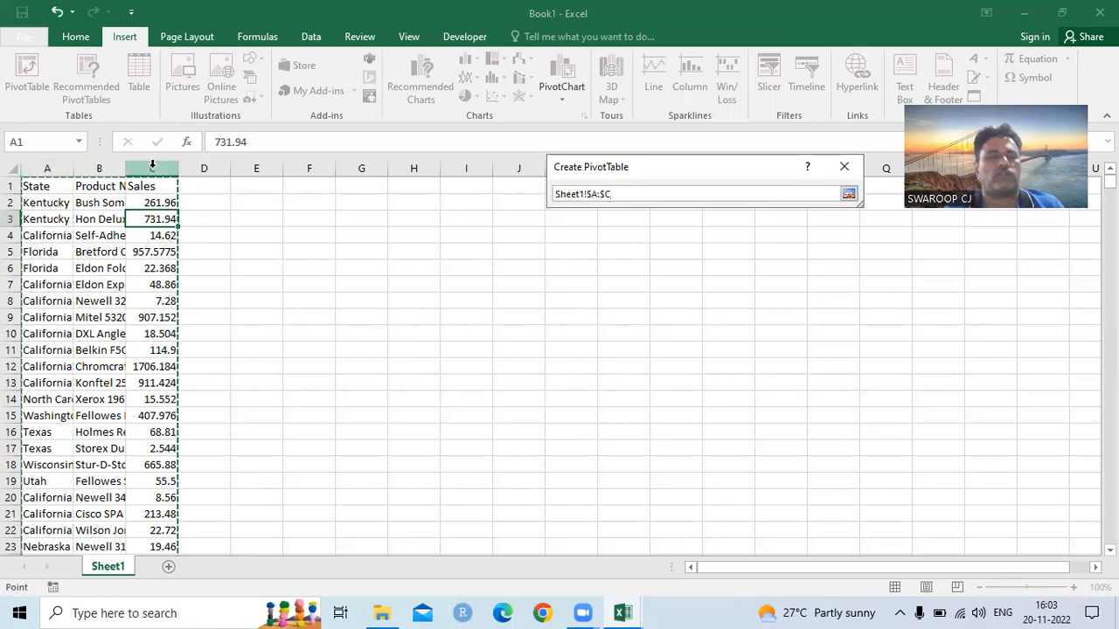
pyautogui.click(848, 194)
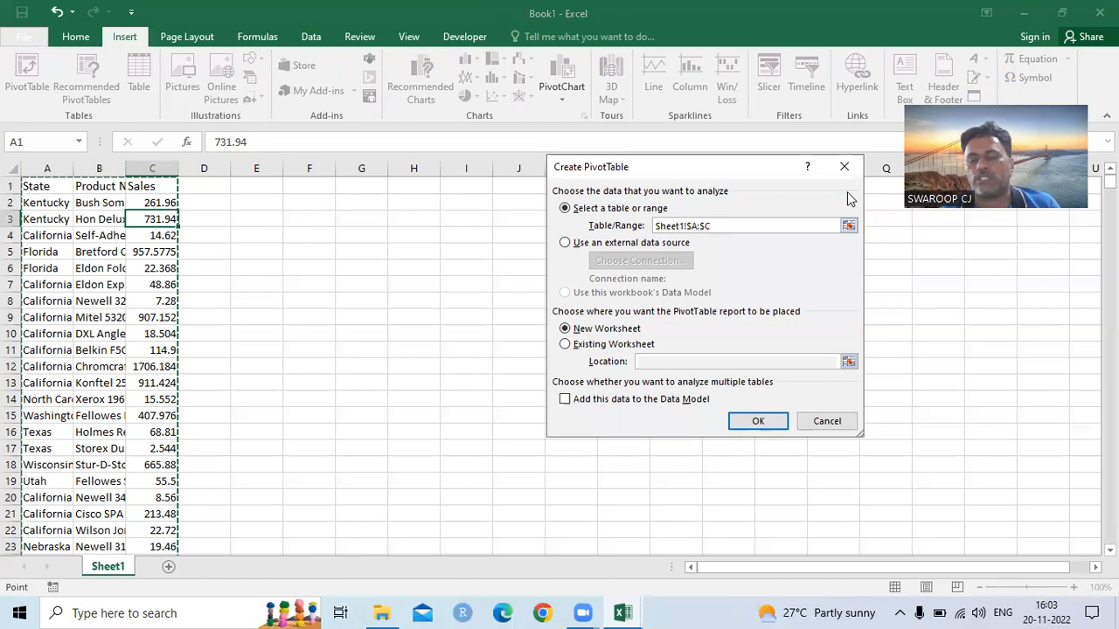
pyautogui.click(625, 347)
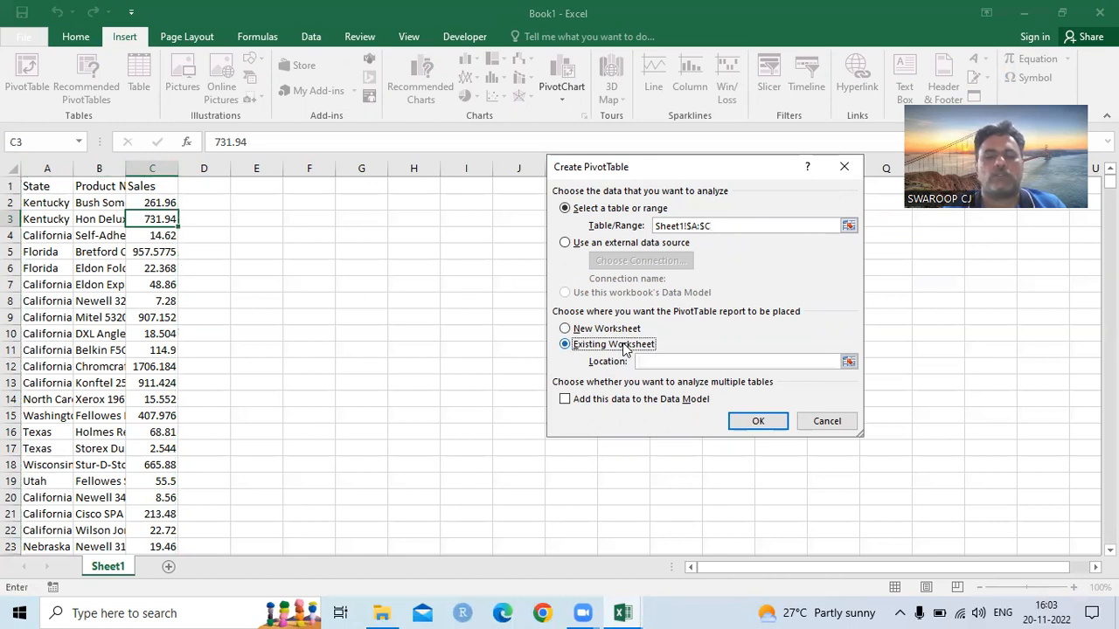
pyautogui.click(626, 331)
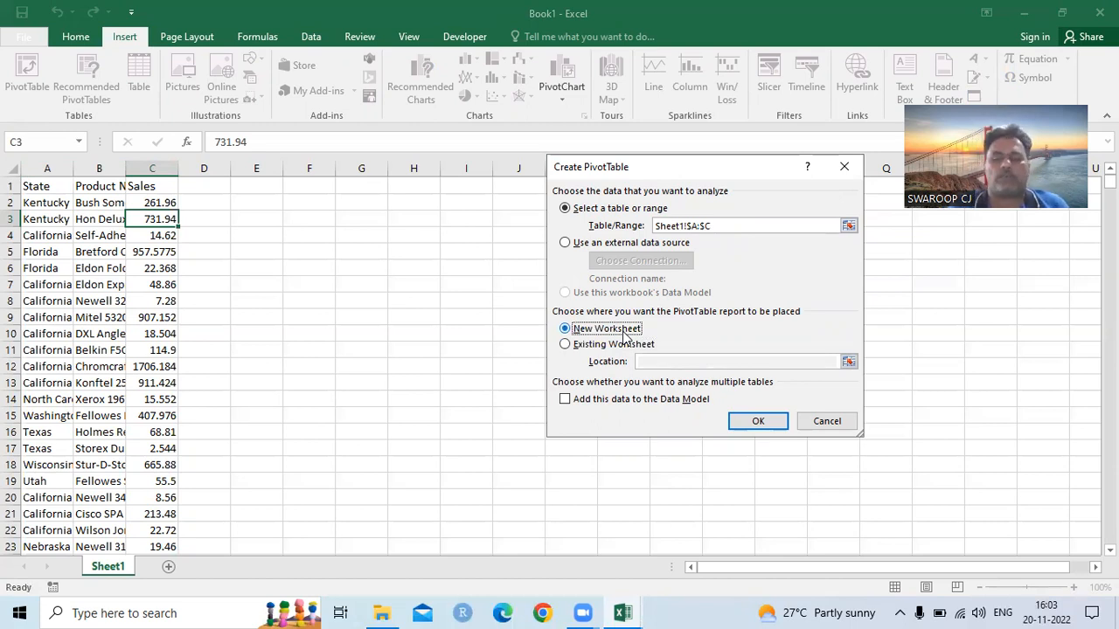
pyautogui.click(768, 423)
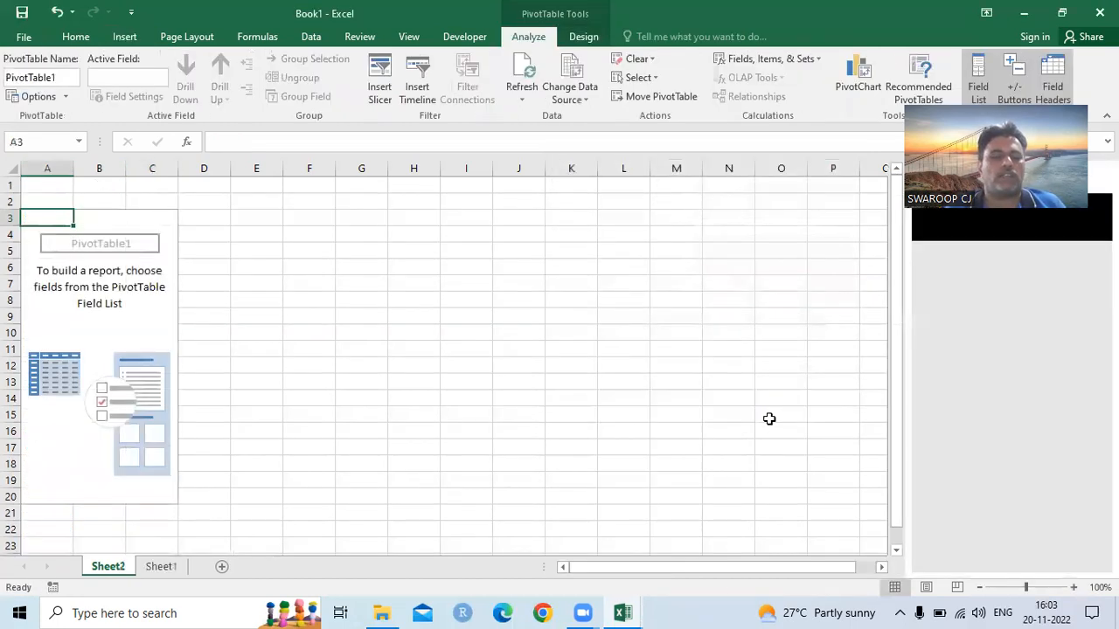
# - Set State as the report filter of the empty PivotTable on Sheet2
pyautogui.click(159, 566)
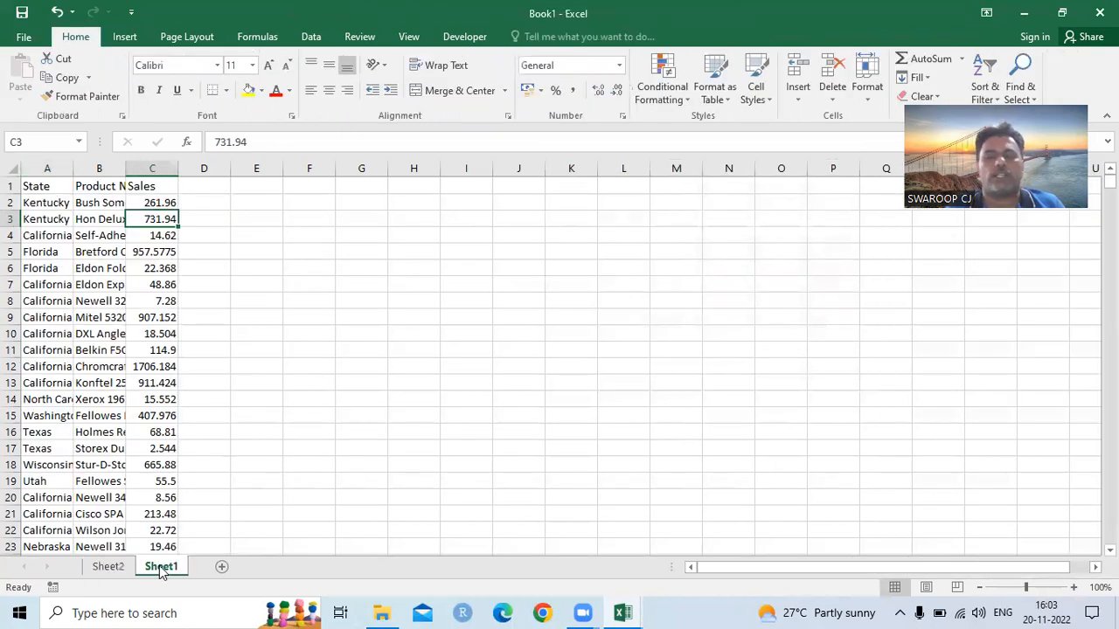
pyautogui.click(111, 568)
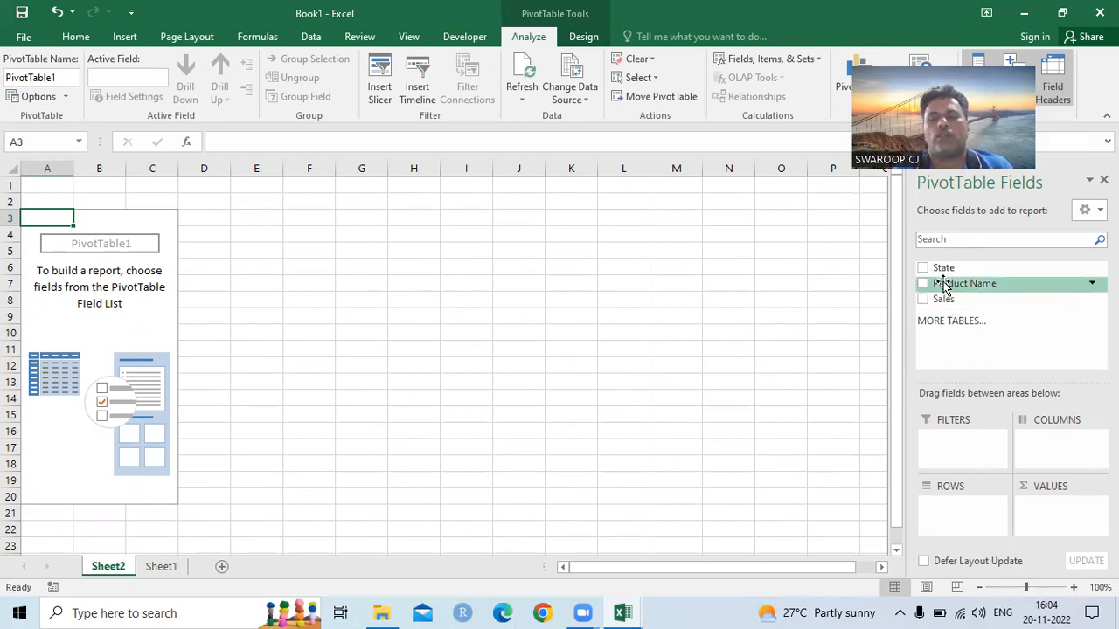
pyautogui.moveTo(936, 273); pyautogui.dragTo(1036, 449)
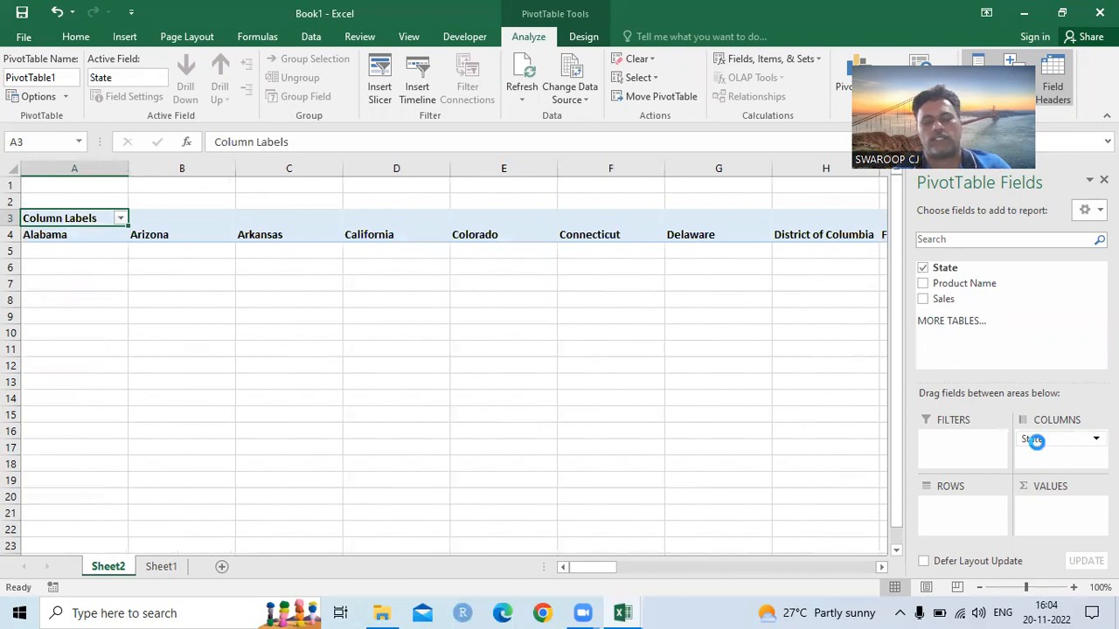
pyautogui.hotkey('ctrl', 'z')
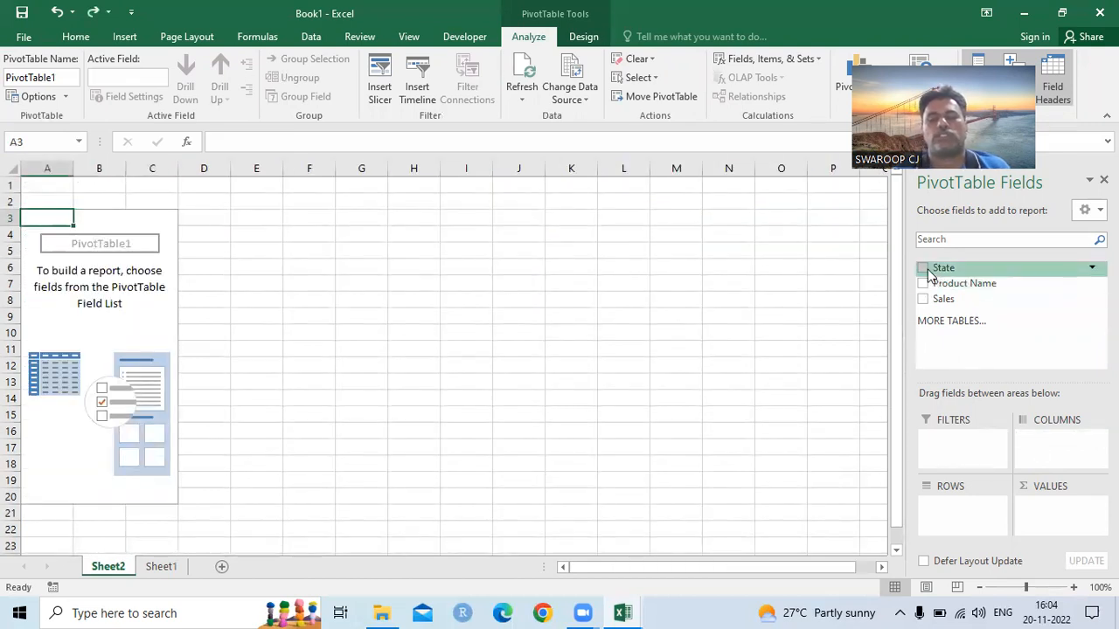
pyautogui.moveTo(939, 270); pyautogui.dragTo(940, 435)
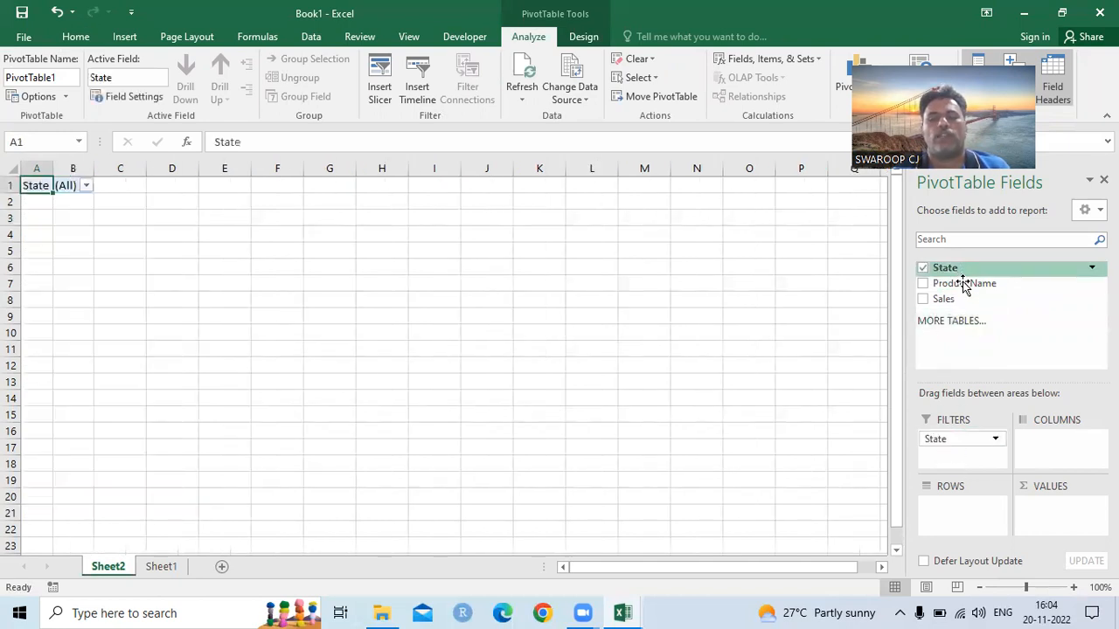
# - Add Product Name to the PivotTable's rows and Sales to its values
pyautogui.moveTo(962, 284); pyautogui.dragTo(962, 499)
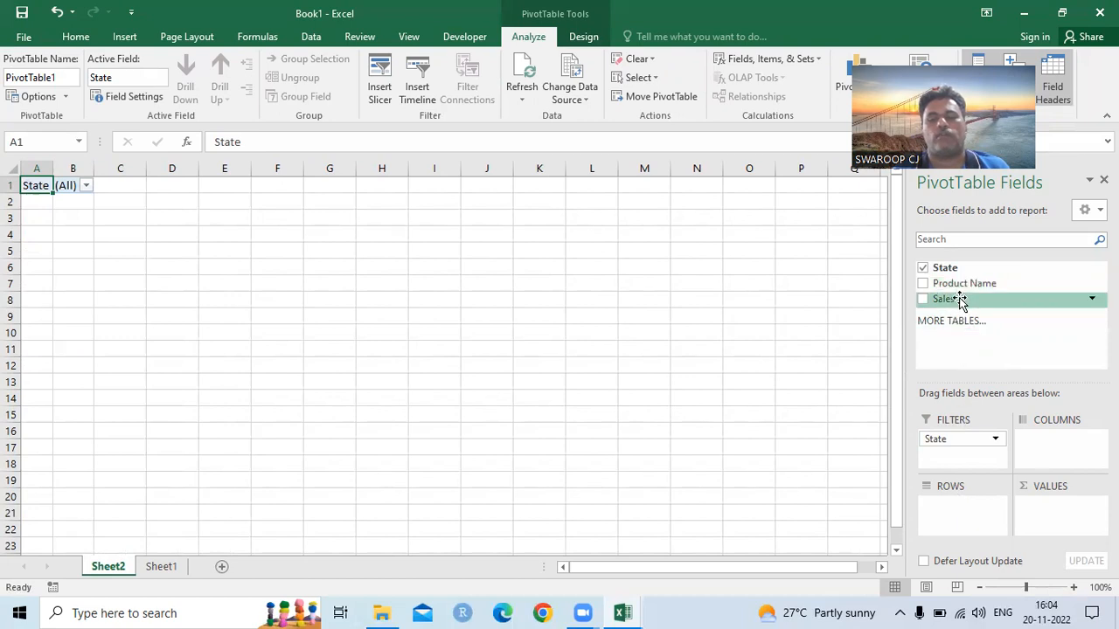
pyautogui.moveTo(964, 286); pyautogui.dragTo(970, 505)
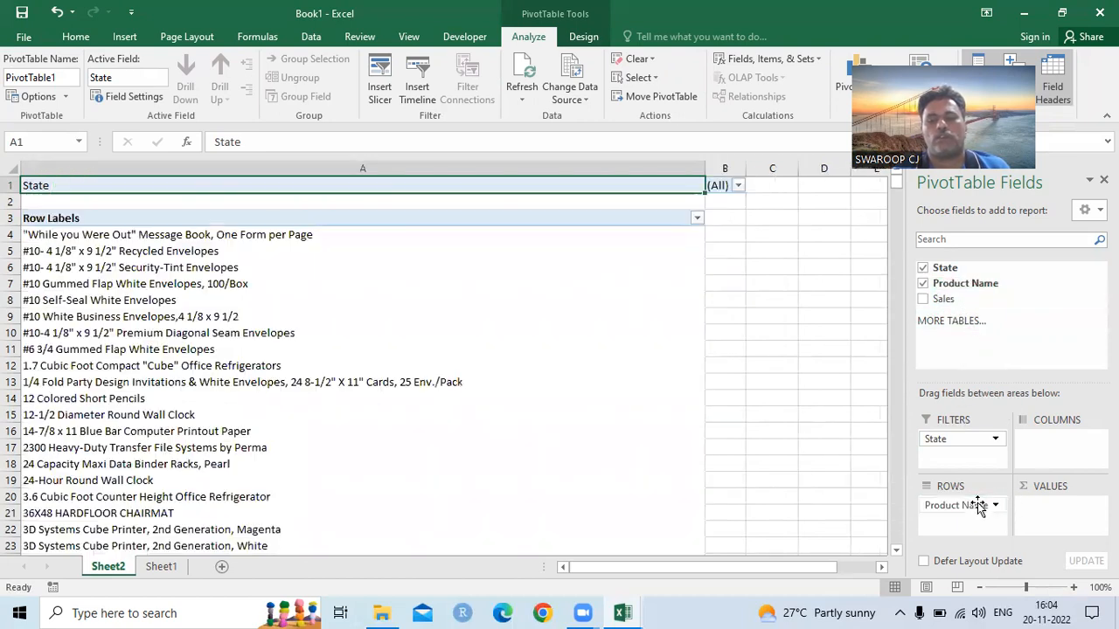
pyautogui.moveTo(959, 304); pyautogui.dragTo(1056, 506)
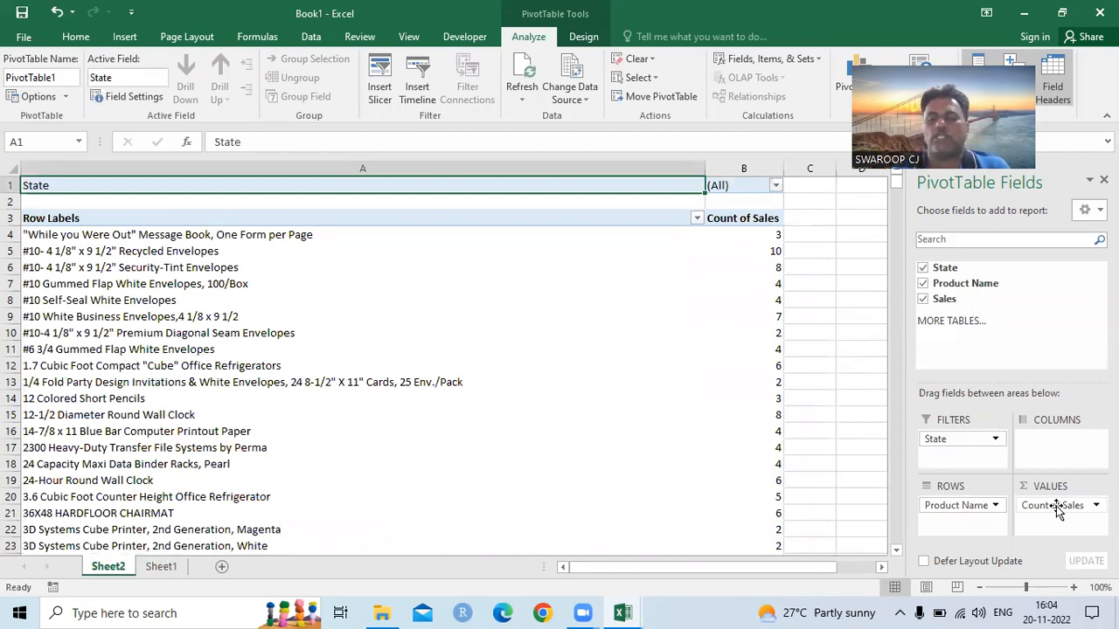
# - Change the value field settings of Sales so that it is summarized by Sum
pyautogui.click(1056, 506)
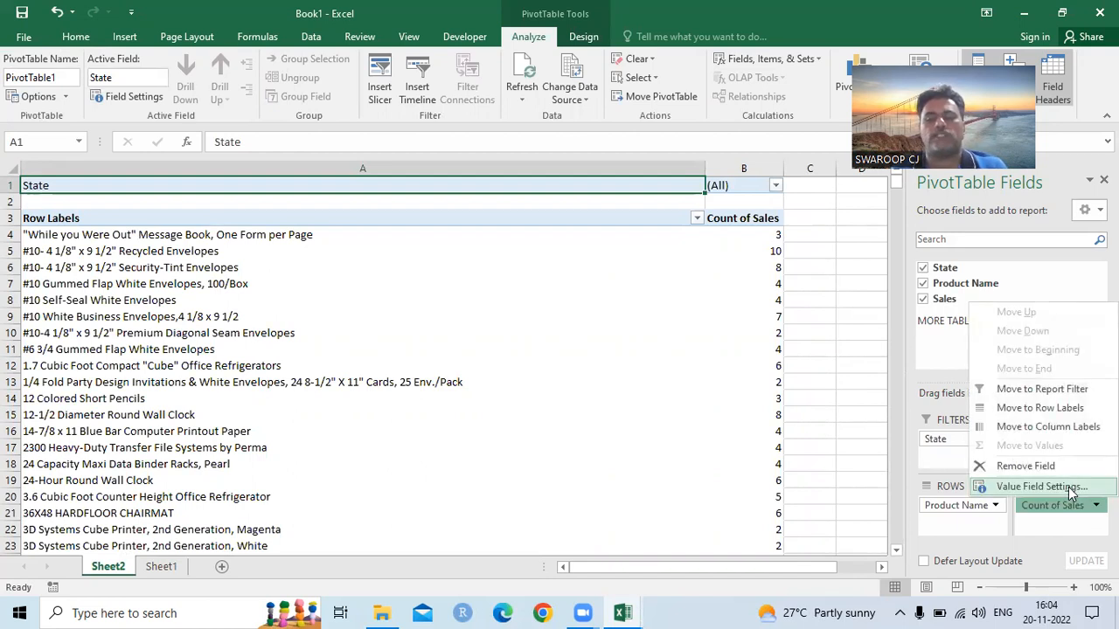
pyautogui.click(1070, 489)
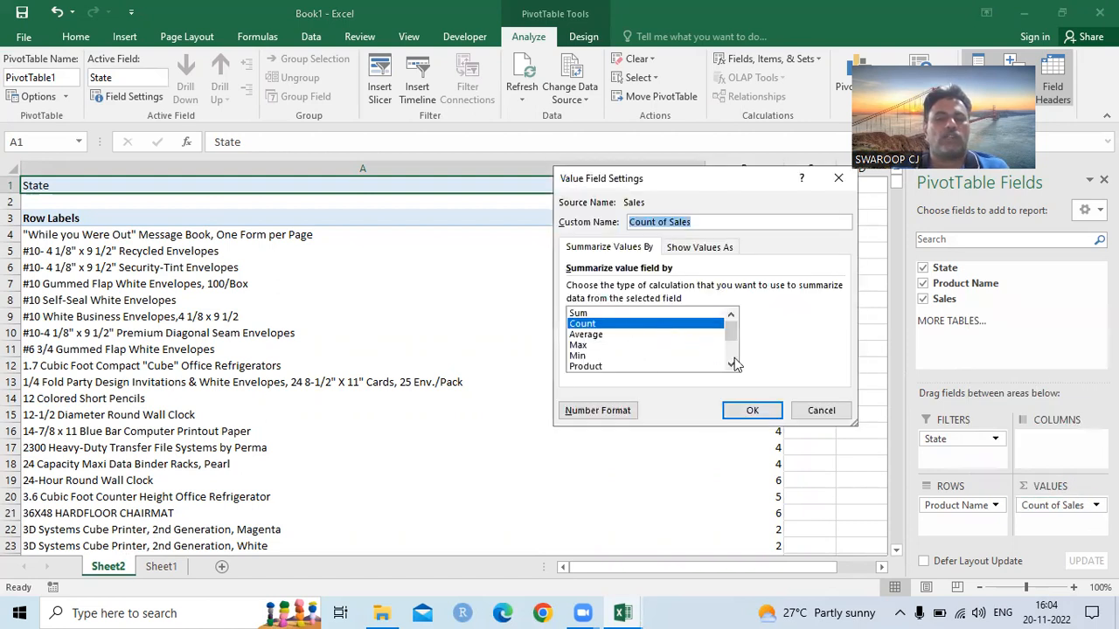
pyautogui.click(732, 365)
pyautogui.click(732, 365)
pyautogui.click(731, 365)
pyautogui.click(731, 366)
pyautogui.click(731, 365)
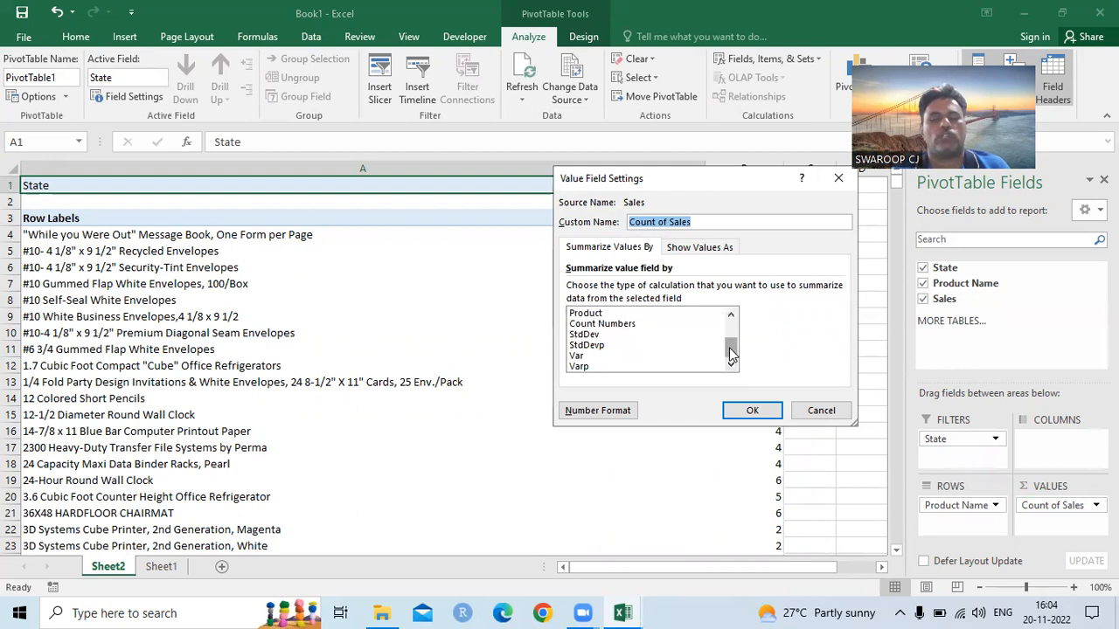
pyautogui.moveTo(732, 353); pyautogui.dragTo(732, 320)
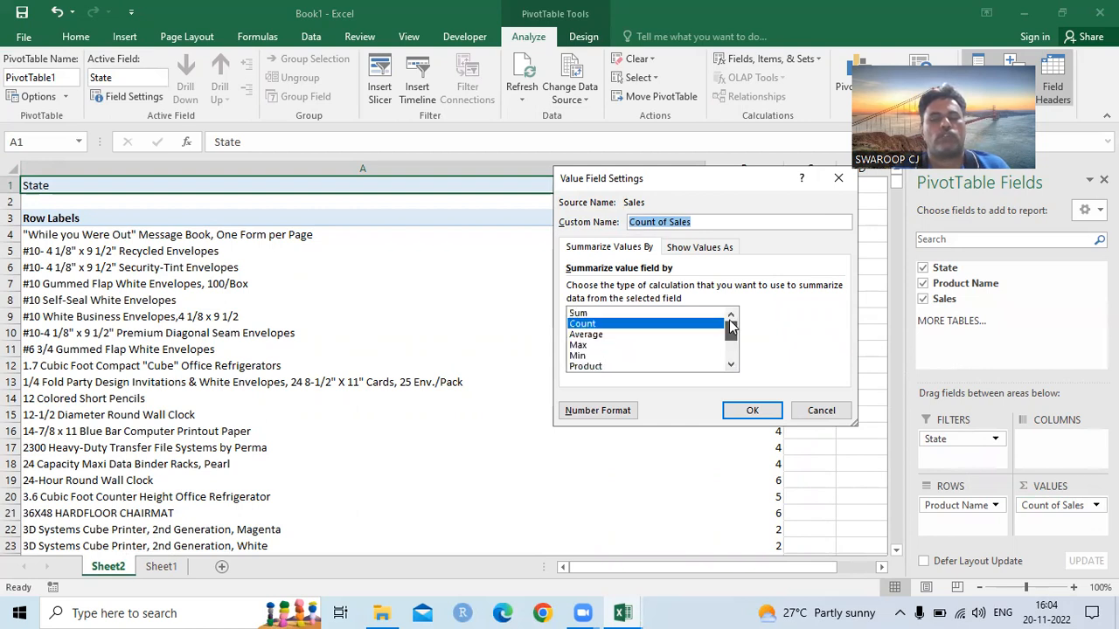
pyautogui.click(594, 315)
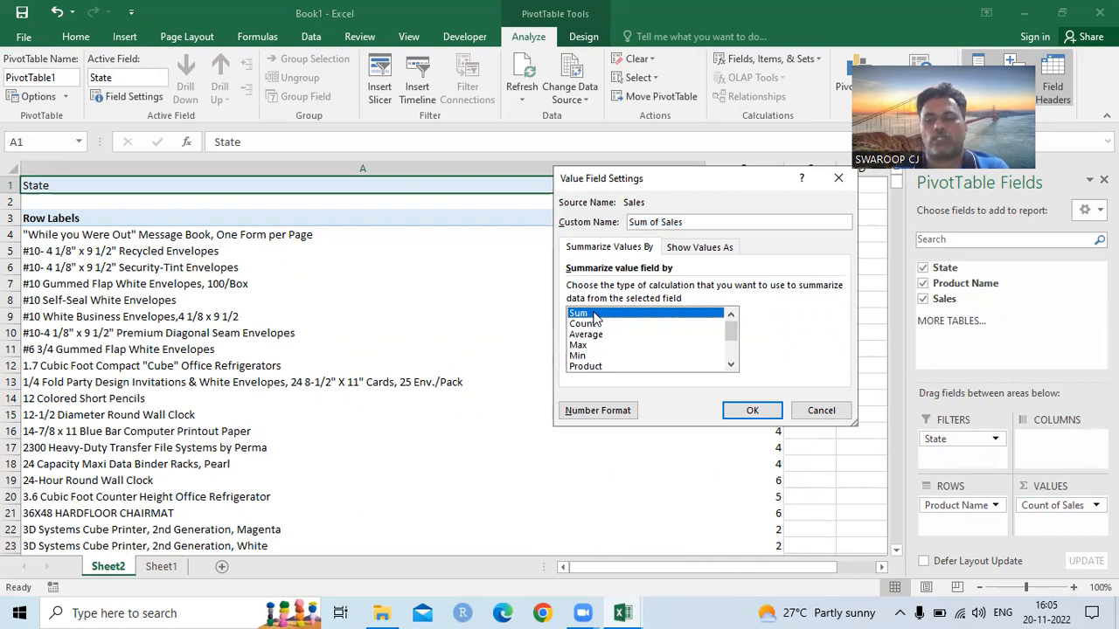
pyautogui.click(752, 413)
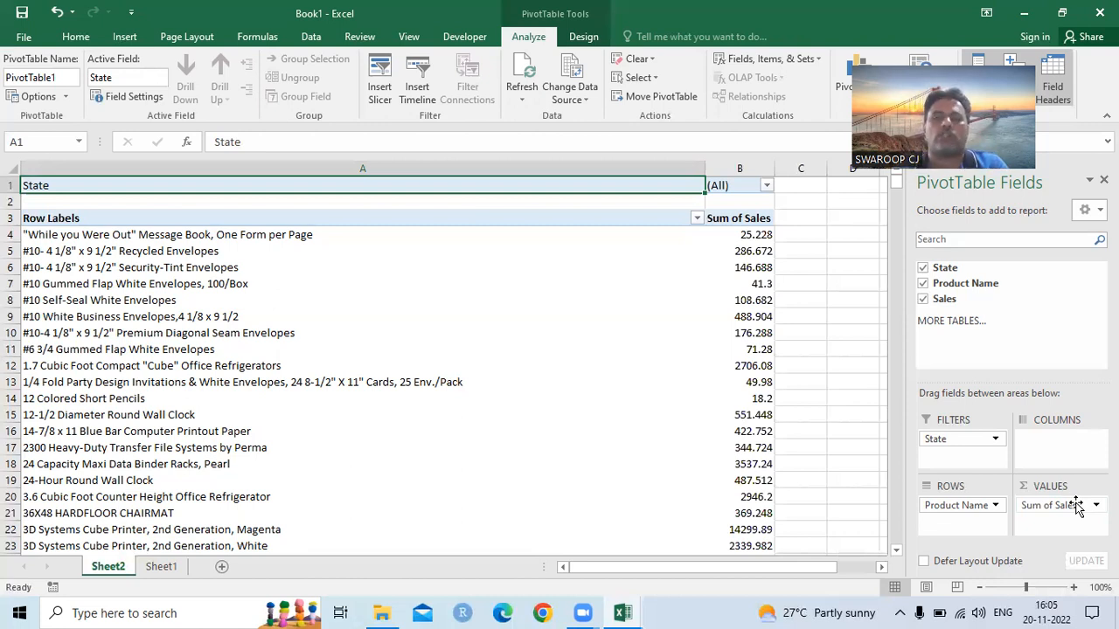
# - Start a PivotChart from the PivotTable and preview the line, pie, area, stock, surface, treemap and column chart types
pyautogui.click(970, 235)
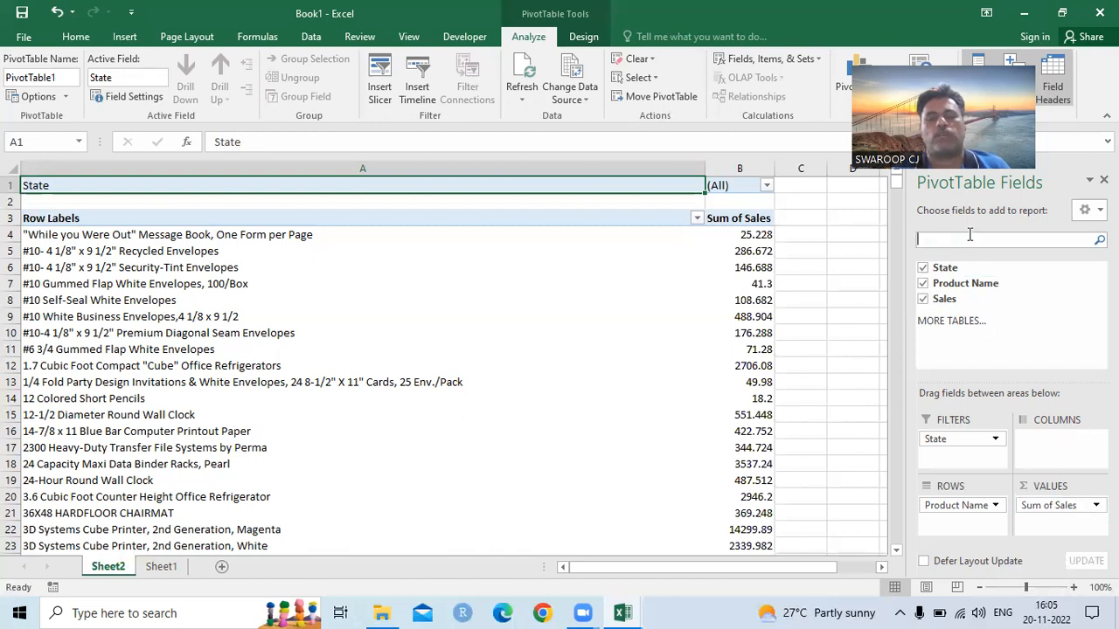
pyautogui.click(861, 73)
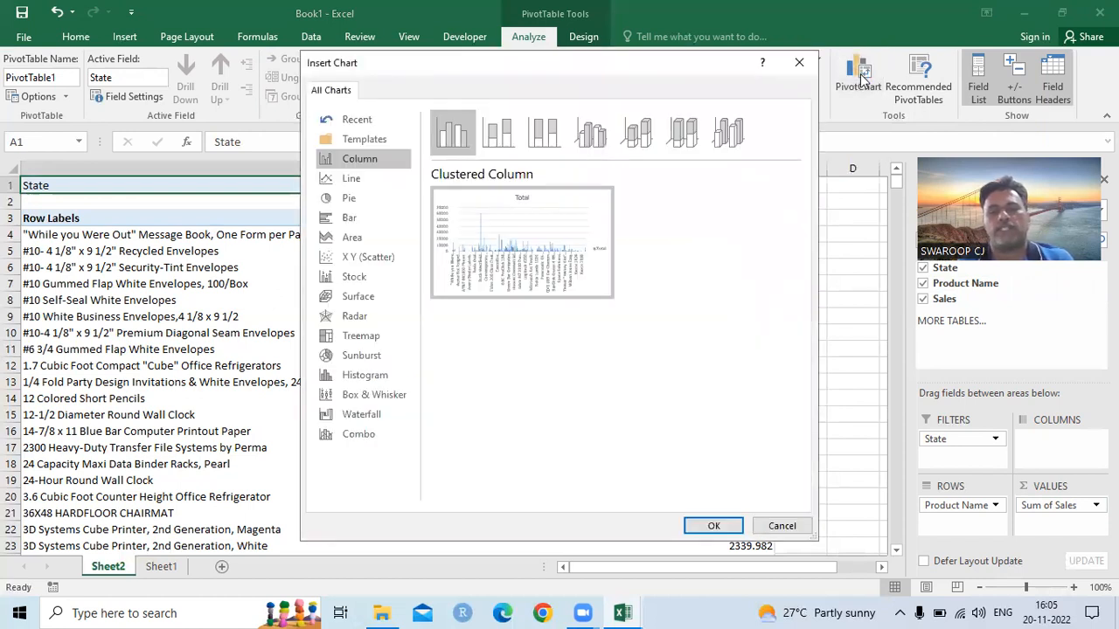
pyautogui.moveTo(530, 216)
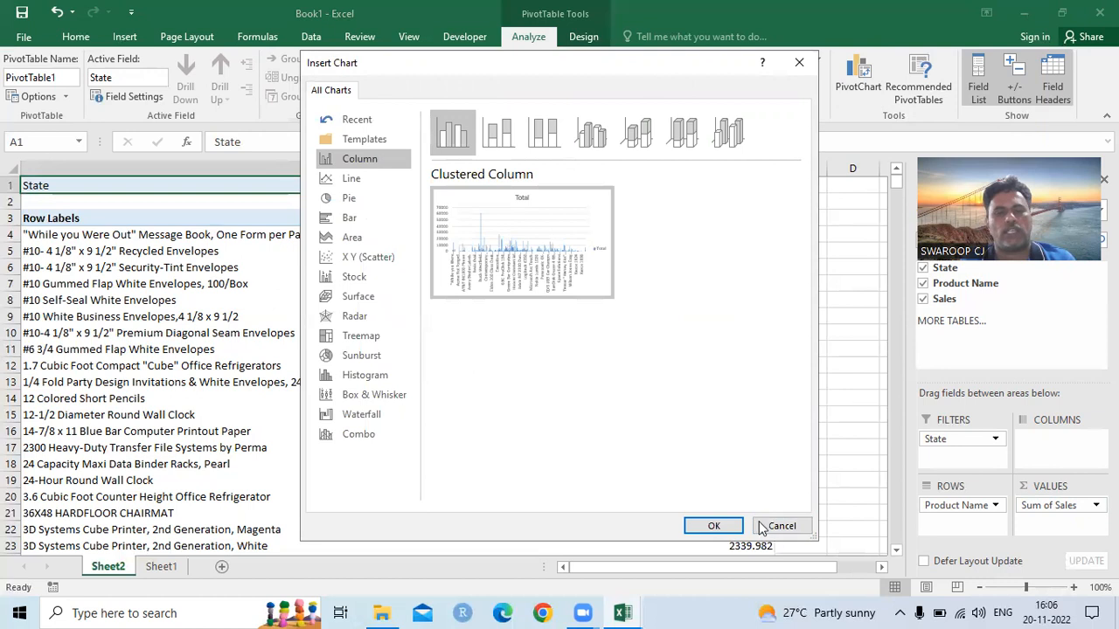
pyautogui.click(353, 179)
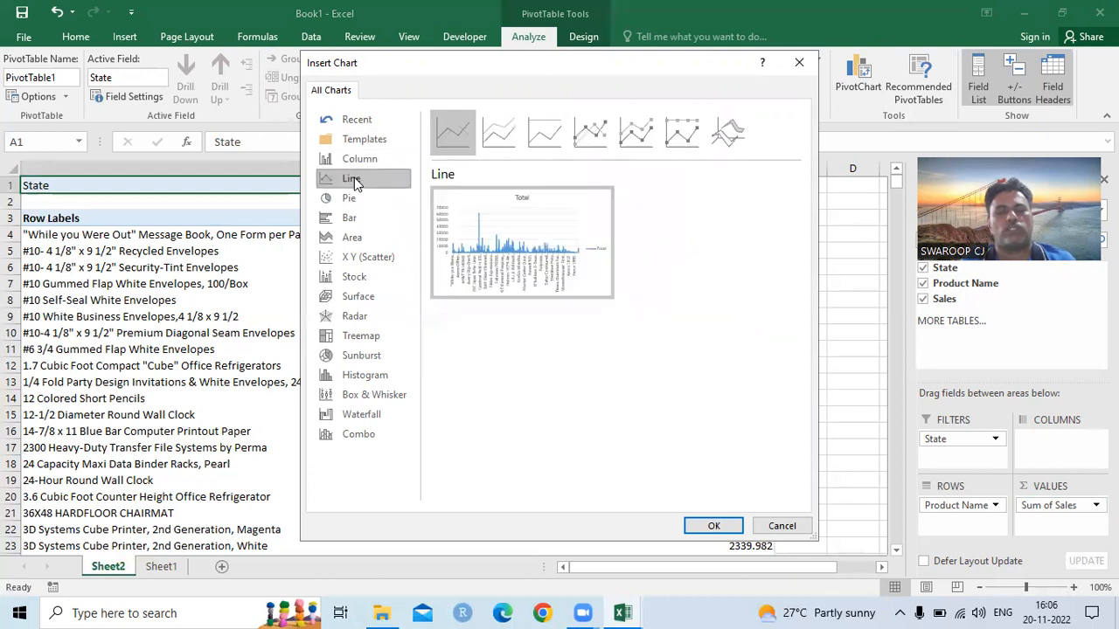
pyautogui.click(352, 202)
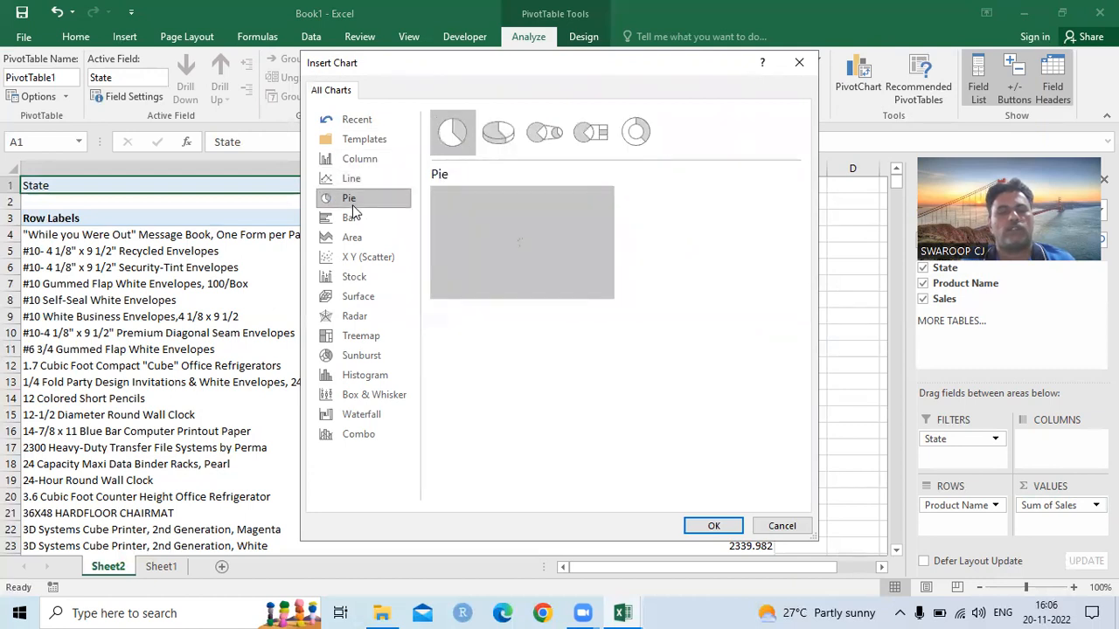
pyautogui.click(354, 237)
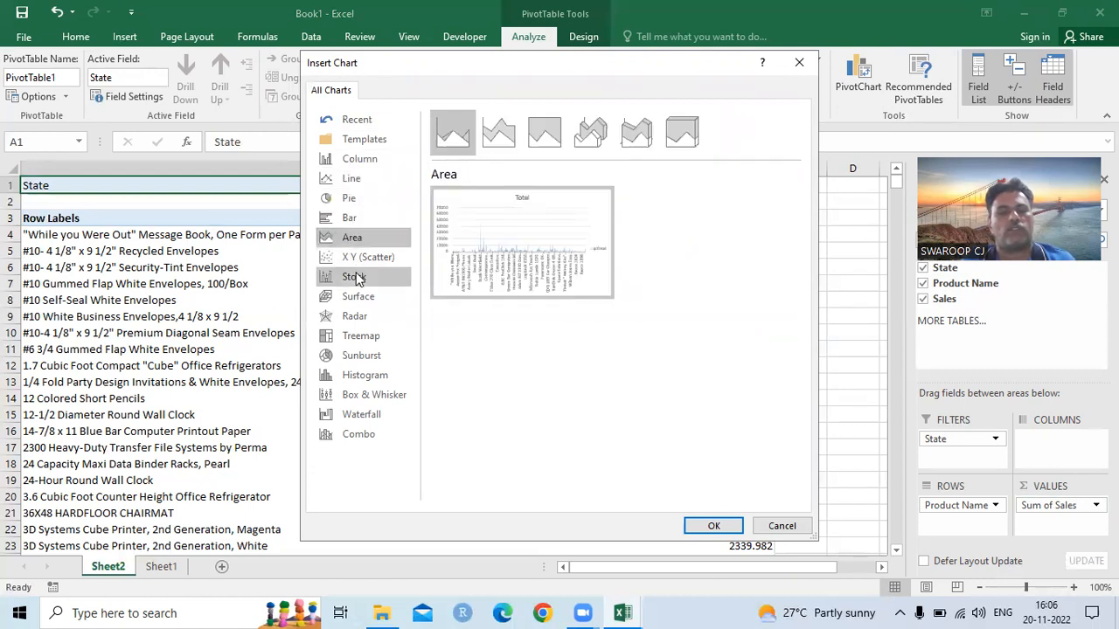
pyautogui.click(355, 276)
pyautogui.click(357, 298)
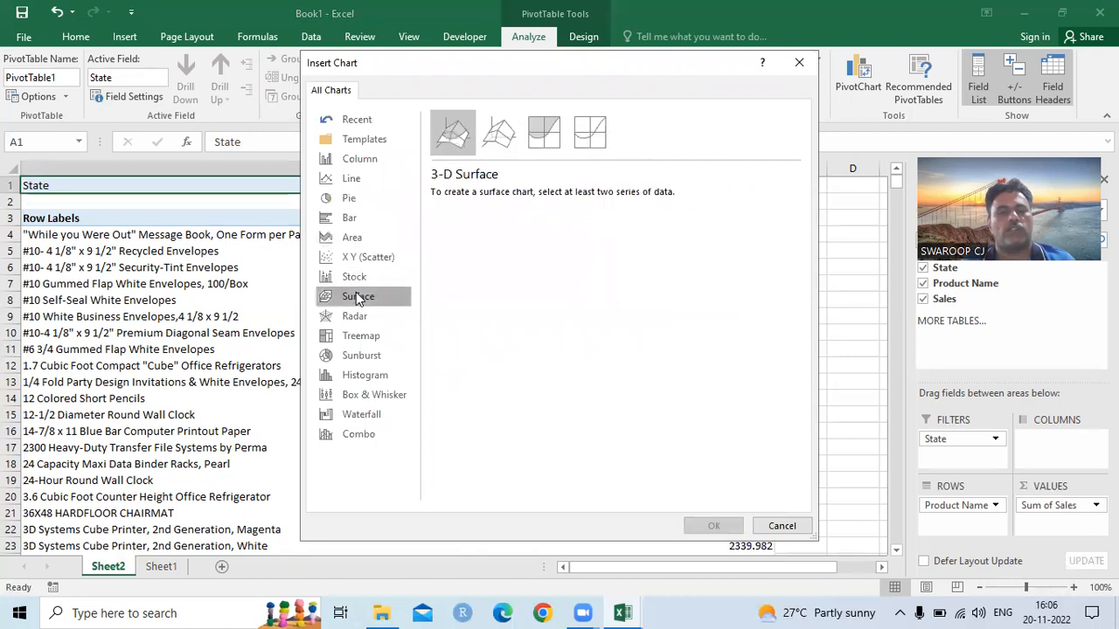
pyautogui.click(361, 332)
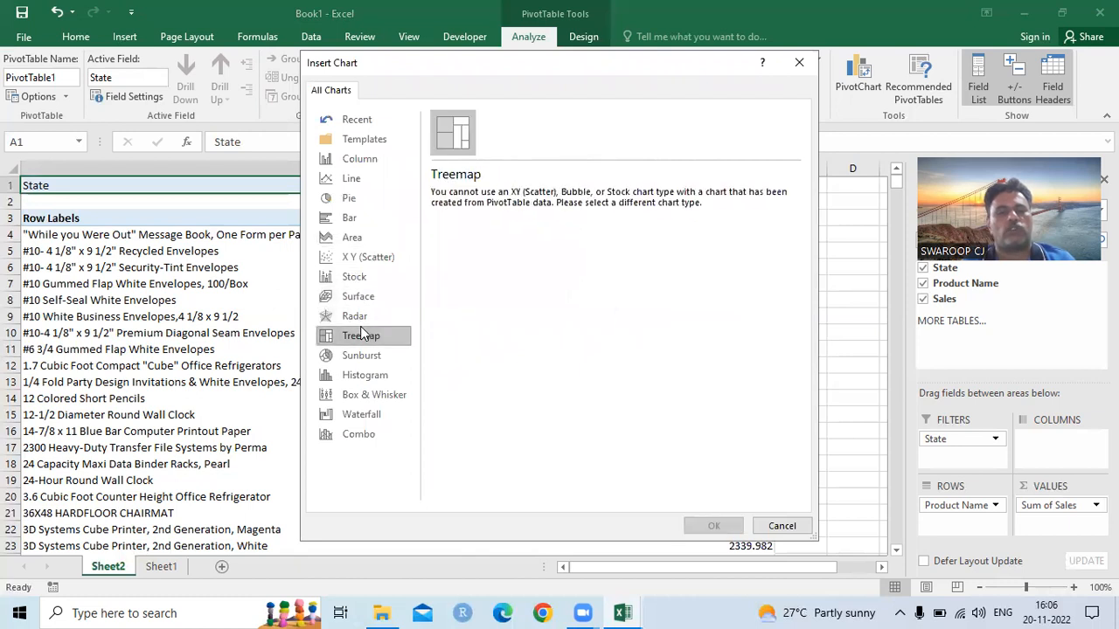
pyautogui.click(372, 179)
pyautogui.click(388, 159)
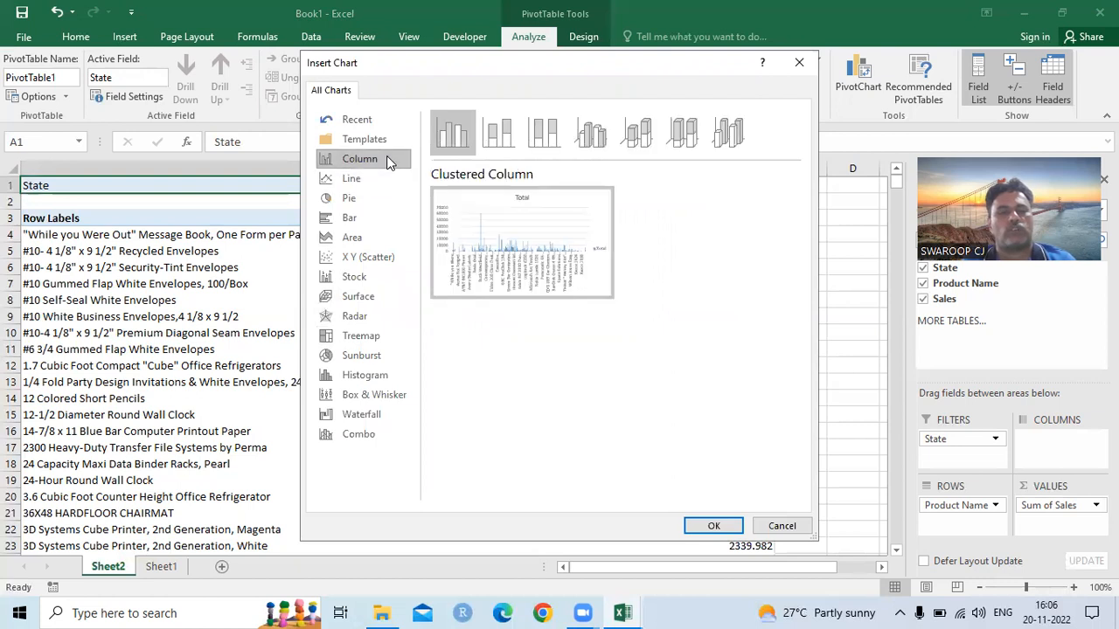
pyautogui.click(498, 133)
pyautogui.click(549, 136)
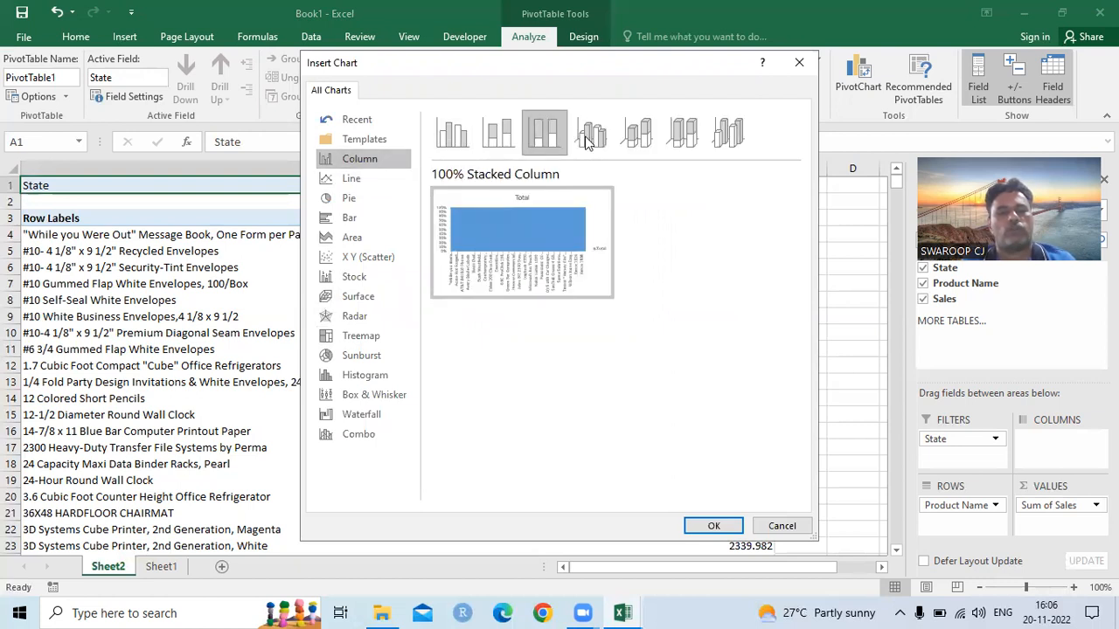
pyautogui.click(618, 138)
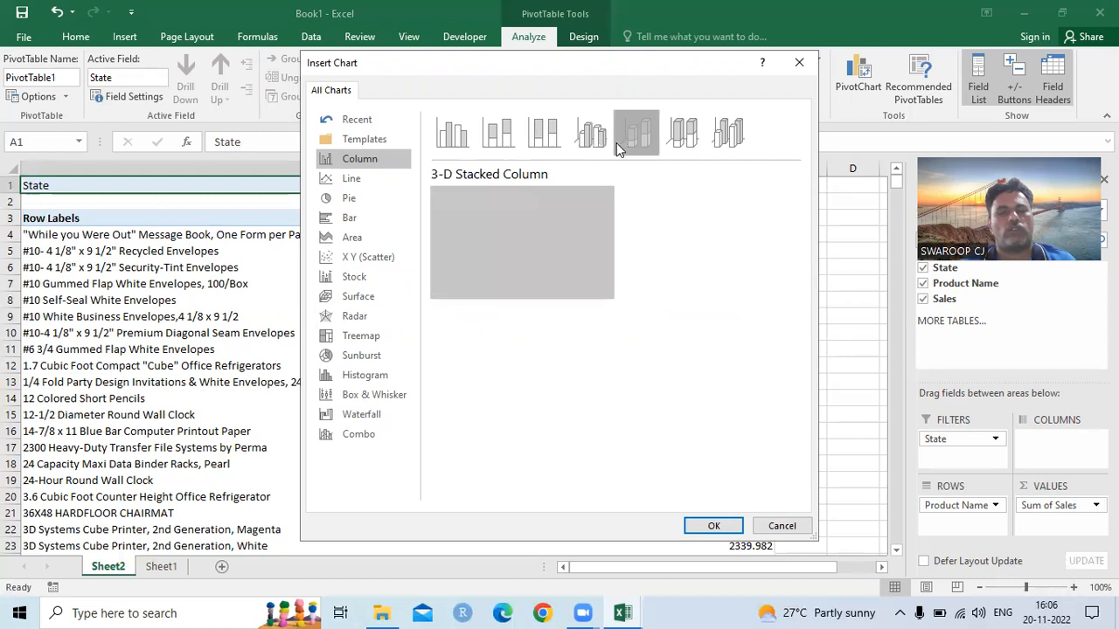
pyautogui.click(727, 152)
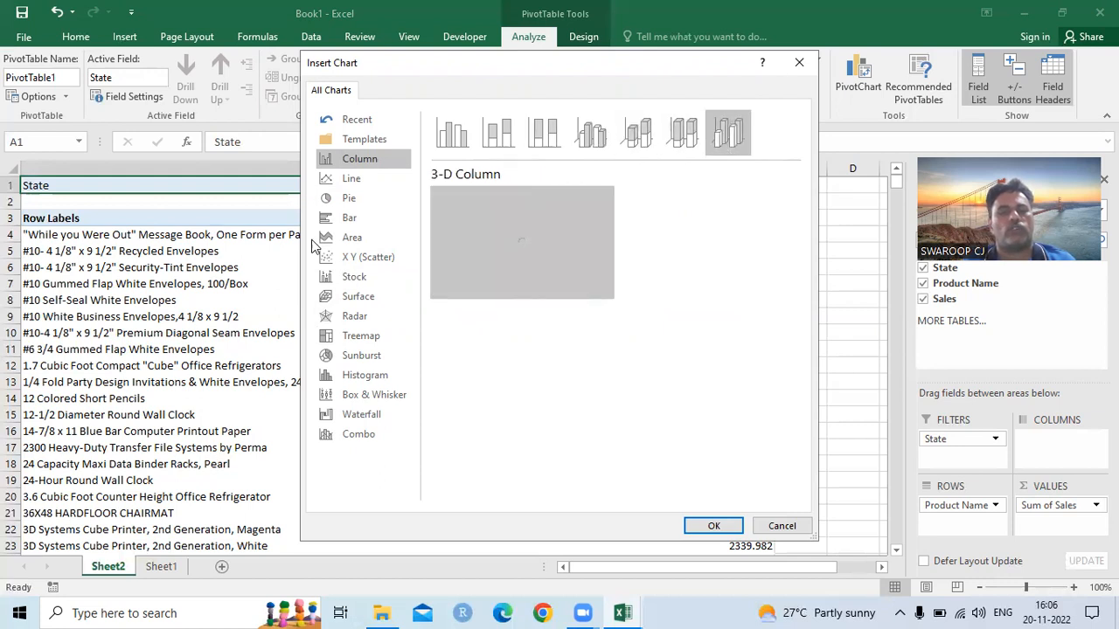
pyautogui.click(346, 200)
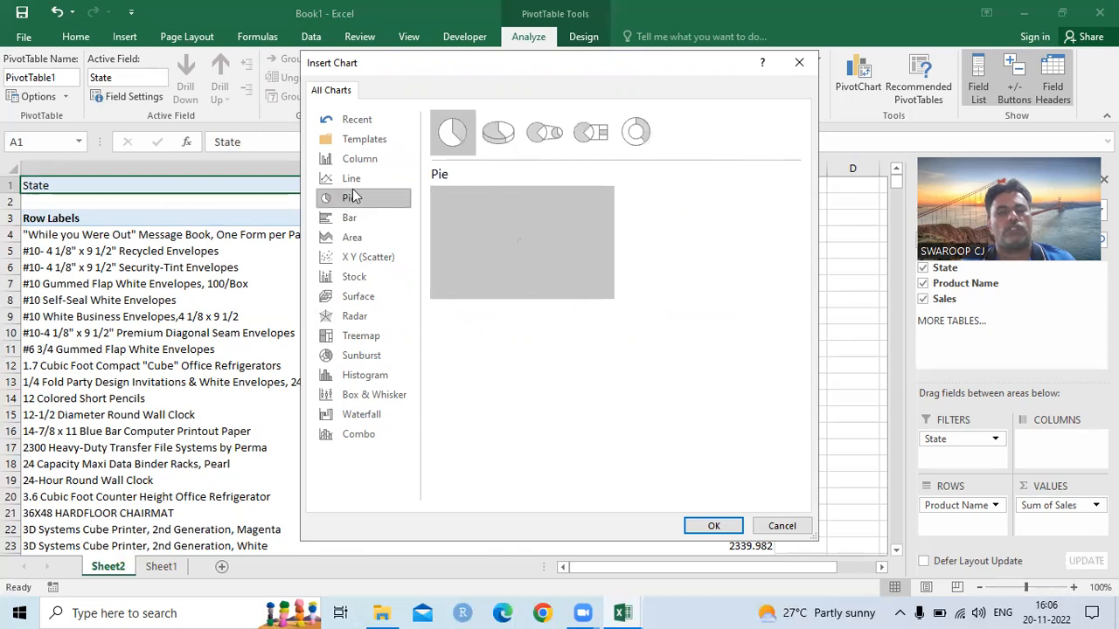
pyautogui.click(376, 165)
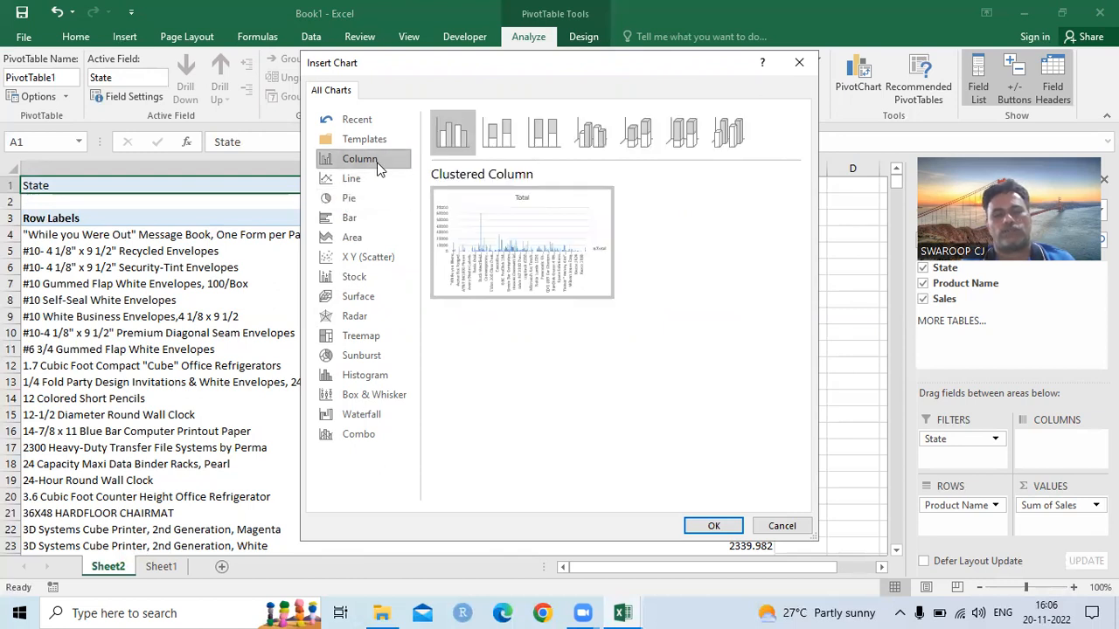
pyautogui.click(364, 198)
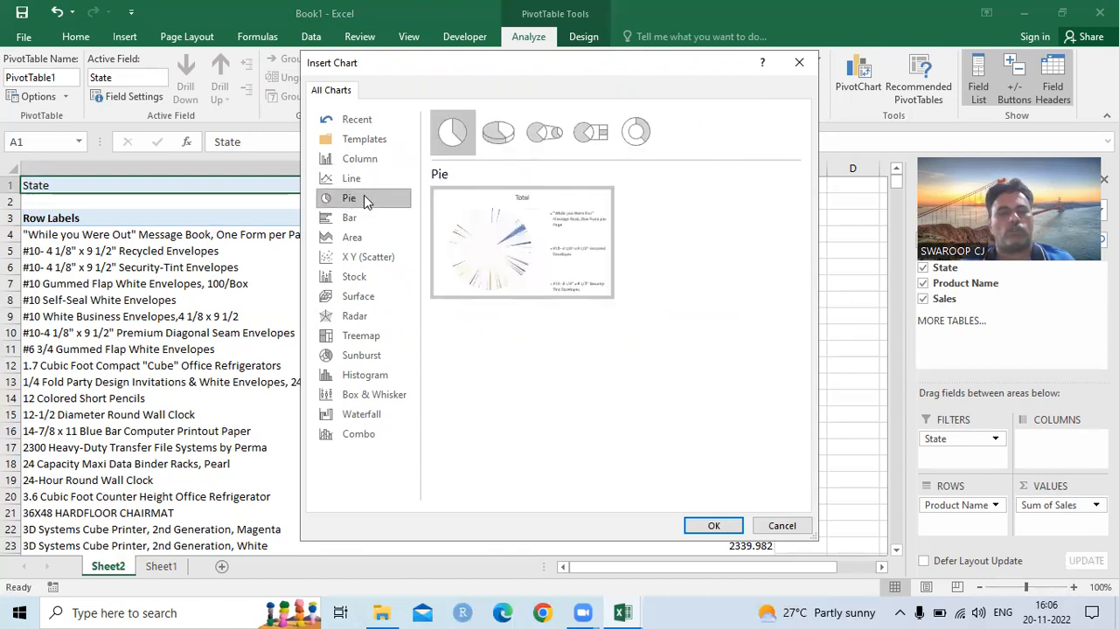
# - Insert a Clustered Column PivotChart of the sales per product and move it to a new worksheet
pyautogui.click(378, 155)
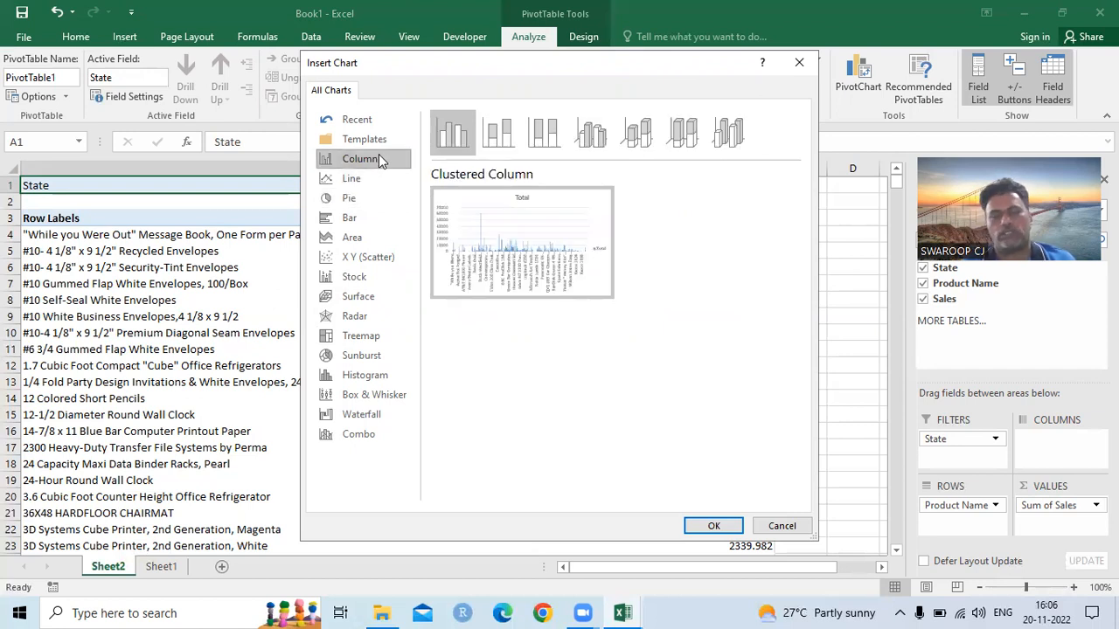
pyautogui.click(715, 527)
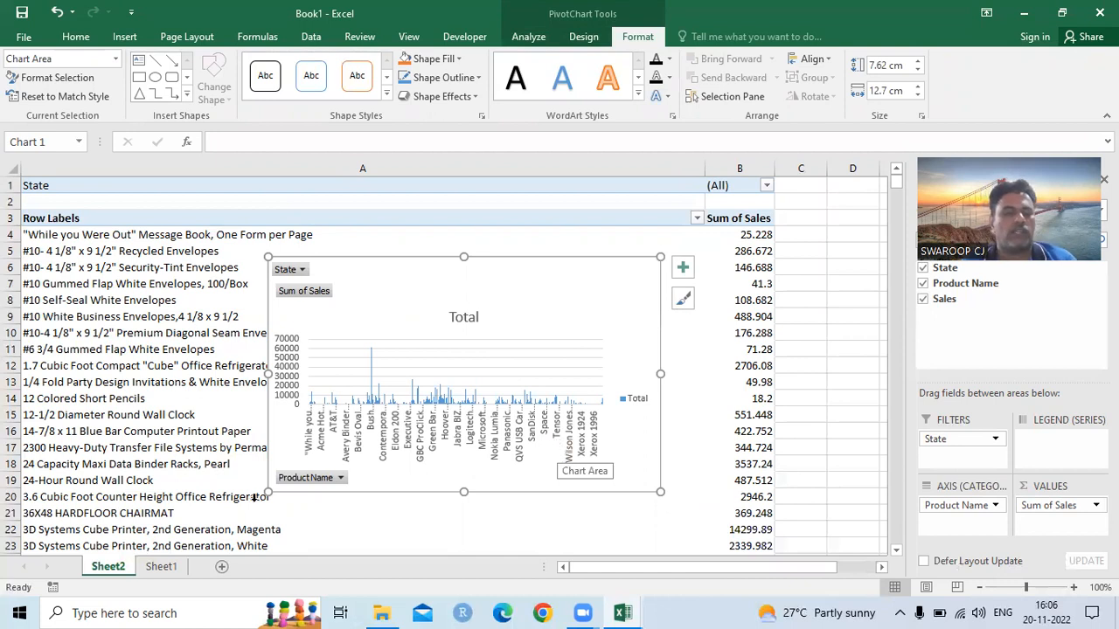
pyautogui.click(221, 568)
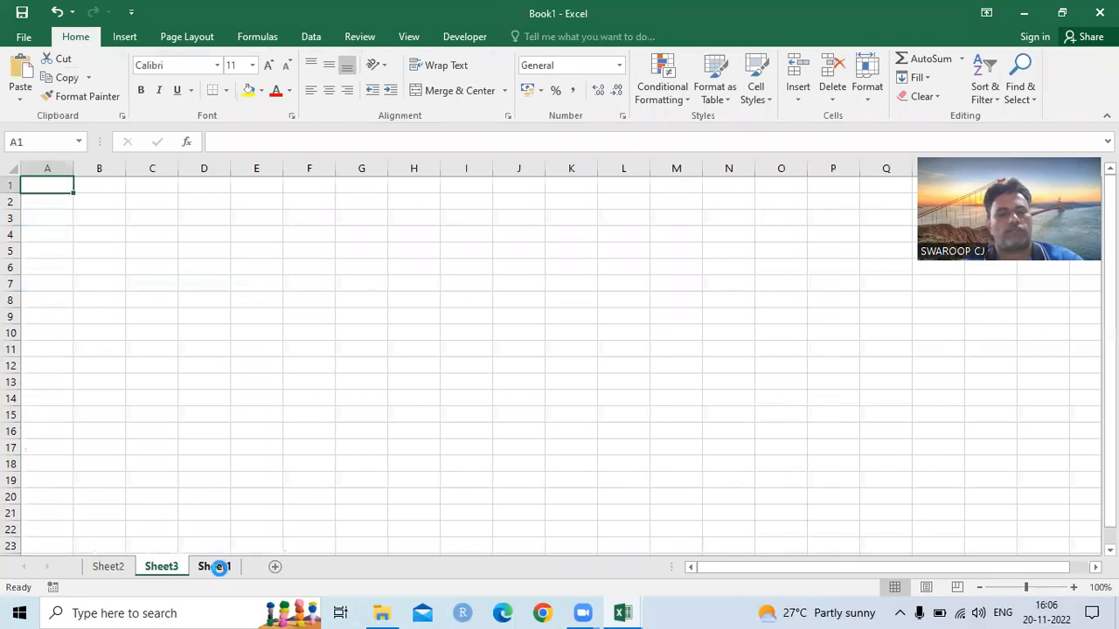
pyautogui.hotkey('ctrl', 'v')
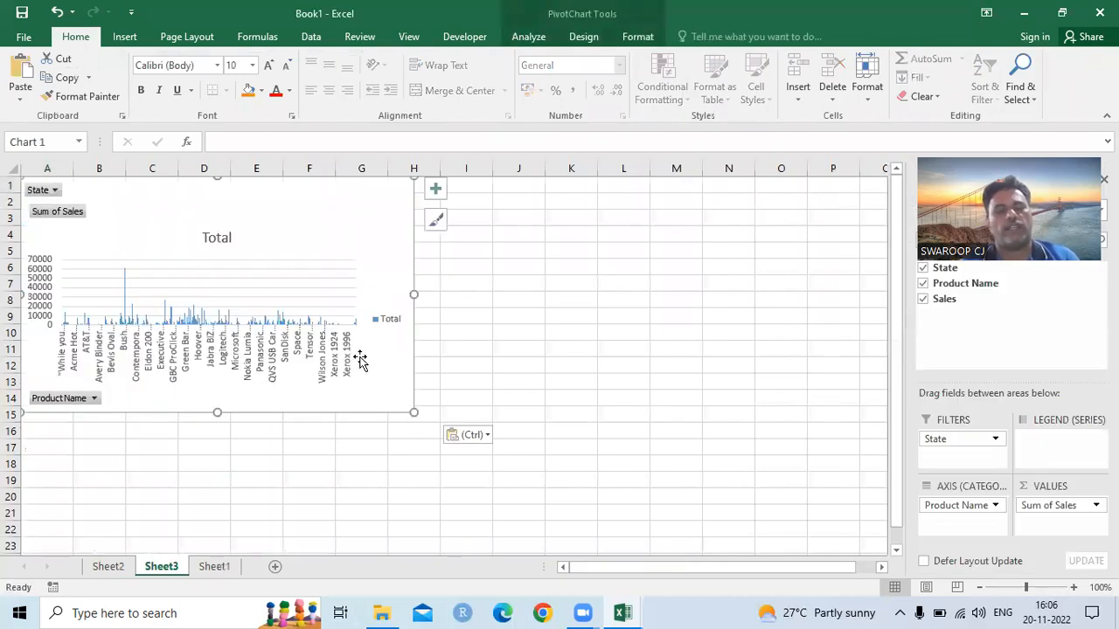
# - Position the PivotChart on Sheet3 near cell B2 and enlarge it to span about columns B to M down to row 22
pyautogui.moveTo(362, 354); pyautogui.dragTo(414, 375)
pyautogui.moveTo(469, 435); pyautogui.dragTo(711, 507)
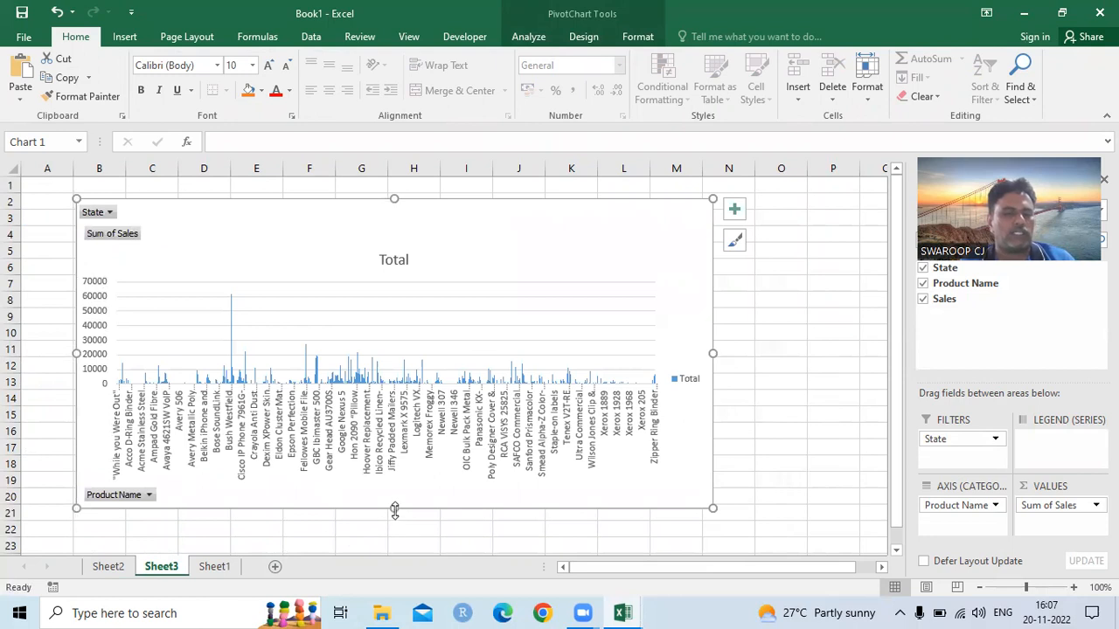
pyautogui.moveTo(394, 509); pyautogui.dragTo(390, 543)
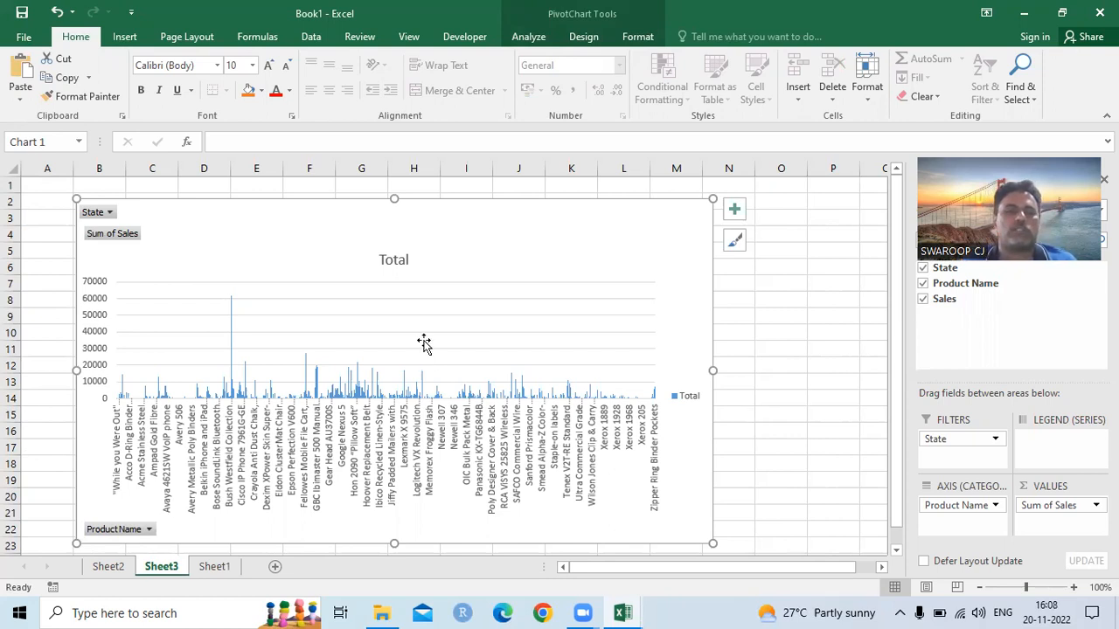
# - Insert a Product Name slicer for the PivotChart
pyautogui.click(529, 37)
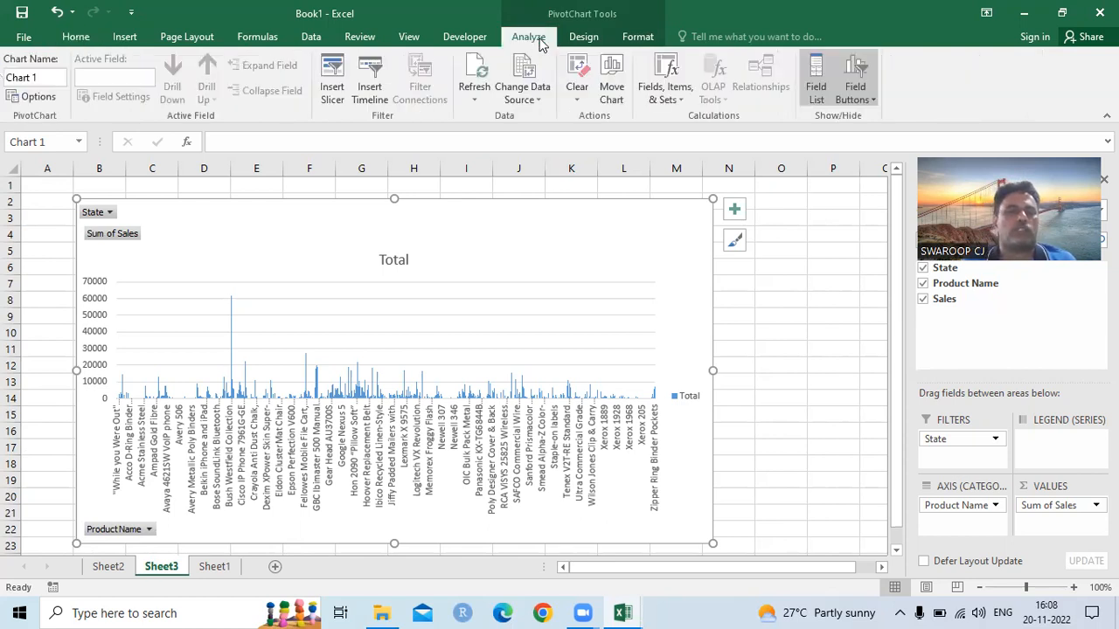
pyautogui.click(337, 75)
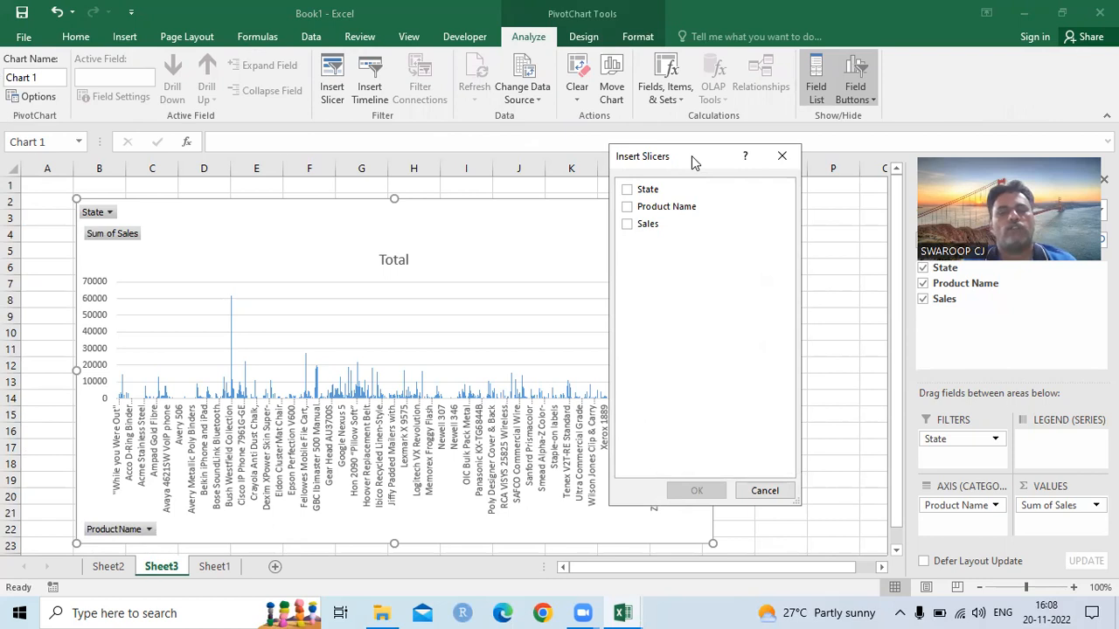
pyautogui.moveTo(692, 156); pyautogui.dragTo(770, 189)
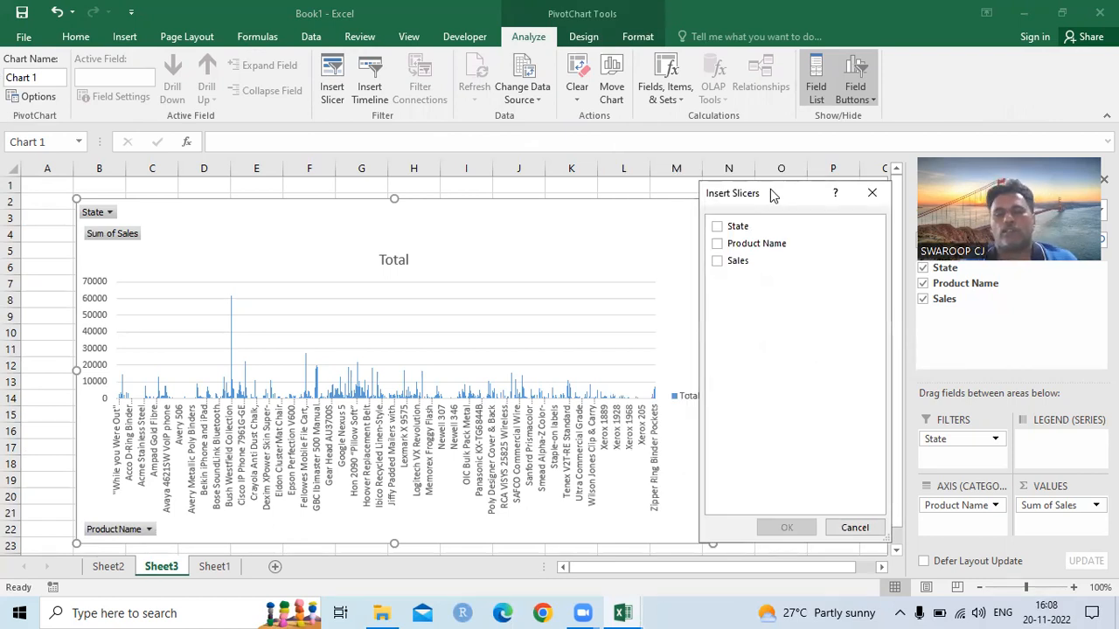
pyautogui.click(718, 245)
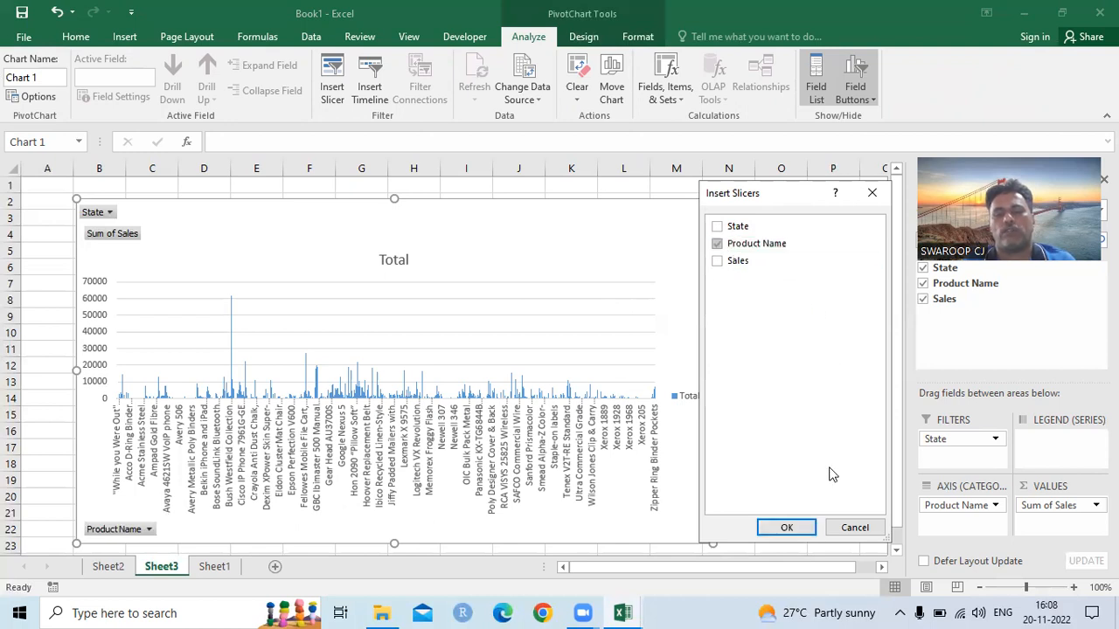
pyautogui.click(789, 528)
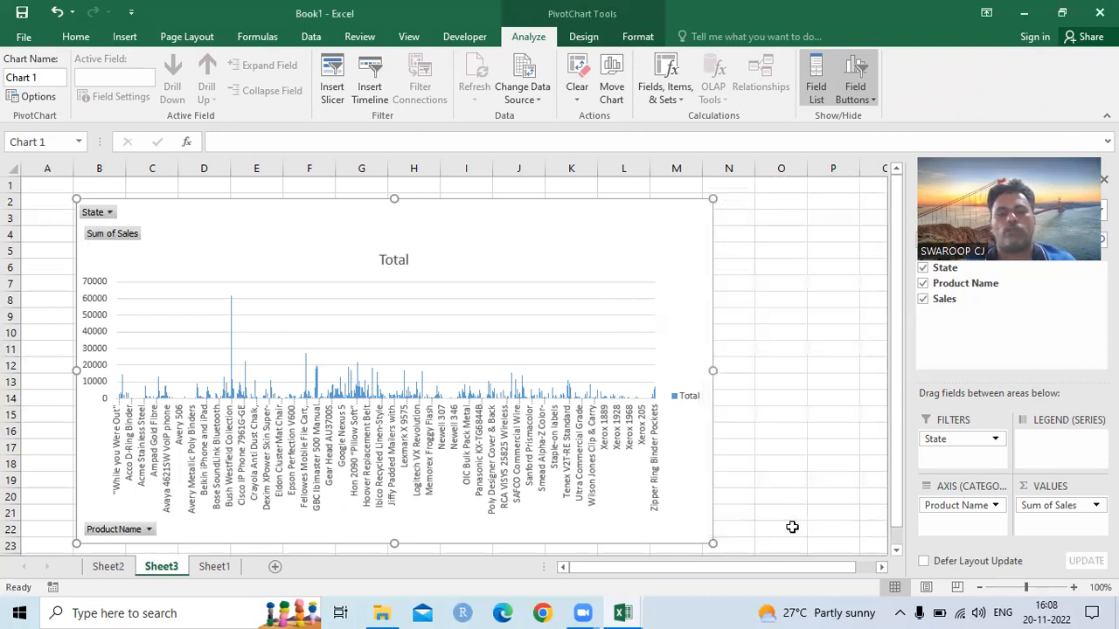
# - Place the Product Name slicer beside the chart at column O and enlarge it to about 11.48 cm high and 5.29 cm wide
pyautogui.moveTo(444, 278); pyautogui.dragTo(809, 208)
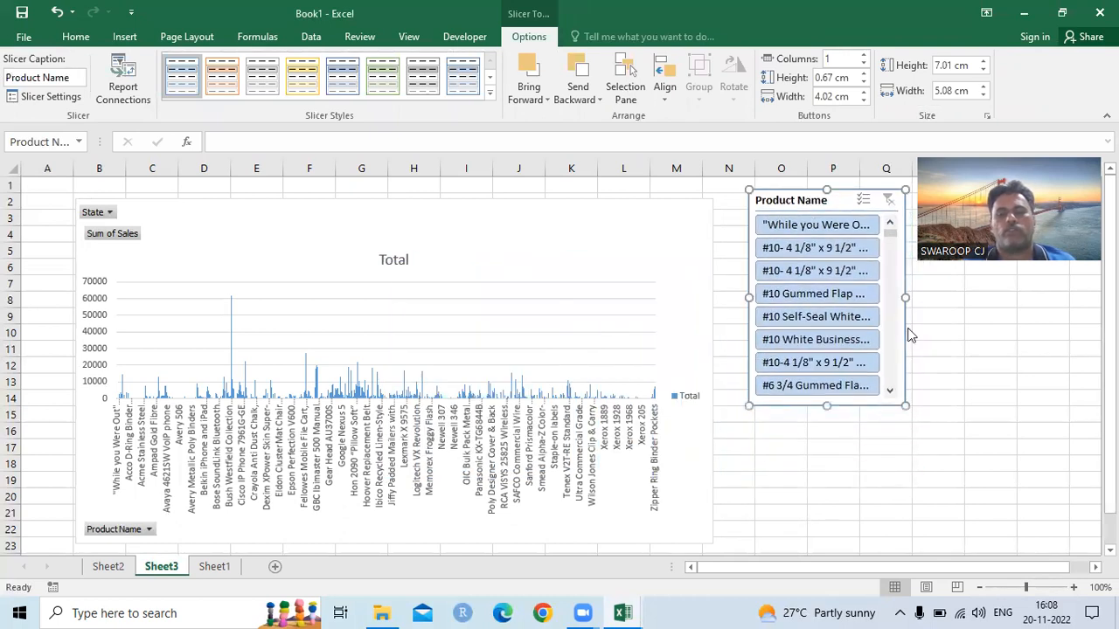
pyautogui.moveTo(905, 406); pyautogui.dragTo(910, 544)
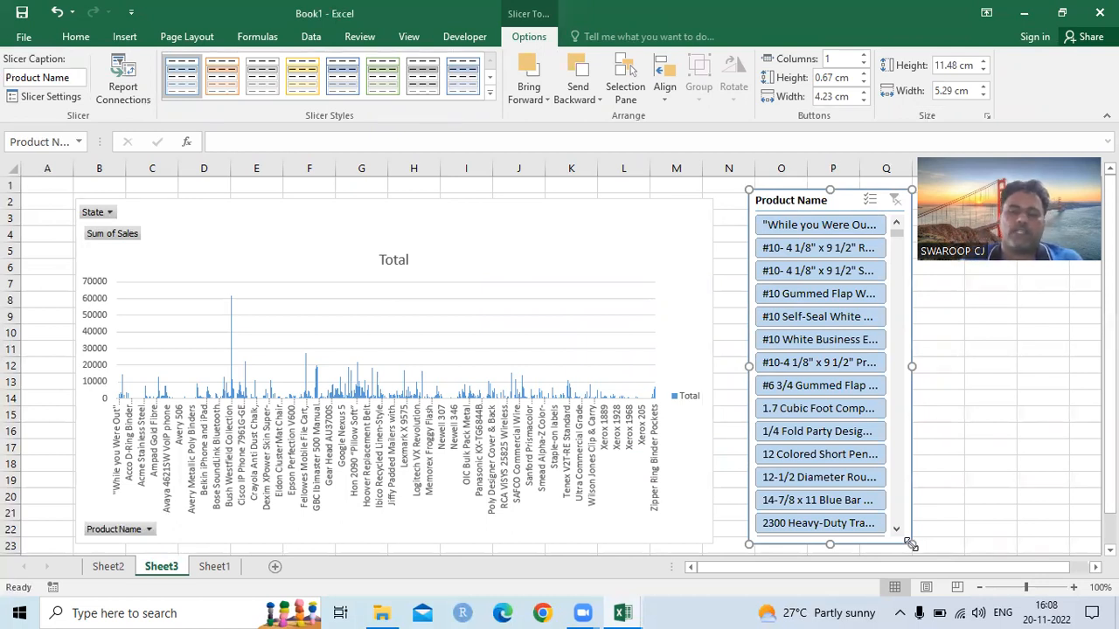
# - Filter the chart with the slicer to #10- 4 1/8" x 9 1/2" Security-Tint Envelopes and #10-4 1/8" x 9 1/2" Premium Diagonal Seam Envelopes
pyautogui.click(821, 271)
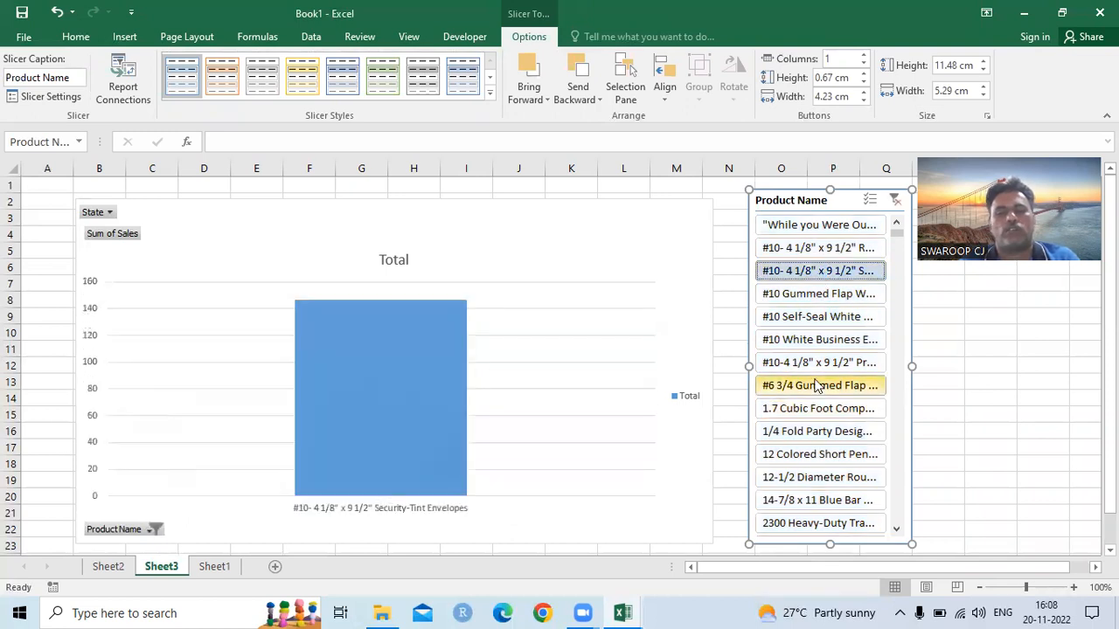
pyautogui.click(826, 368)
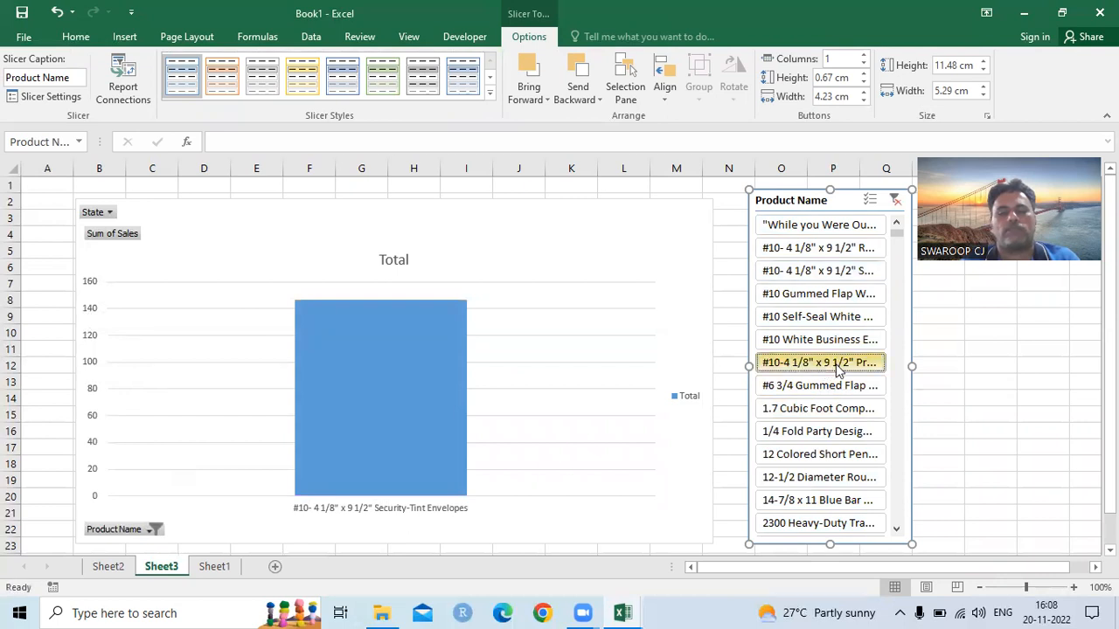
pyautogui.keyDown('ctrl'); pyautogui.click(820, 478); pyautogui.keyUp('ctrl')
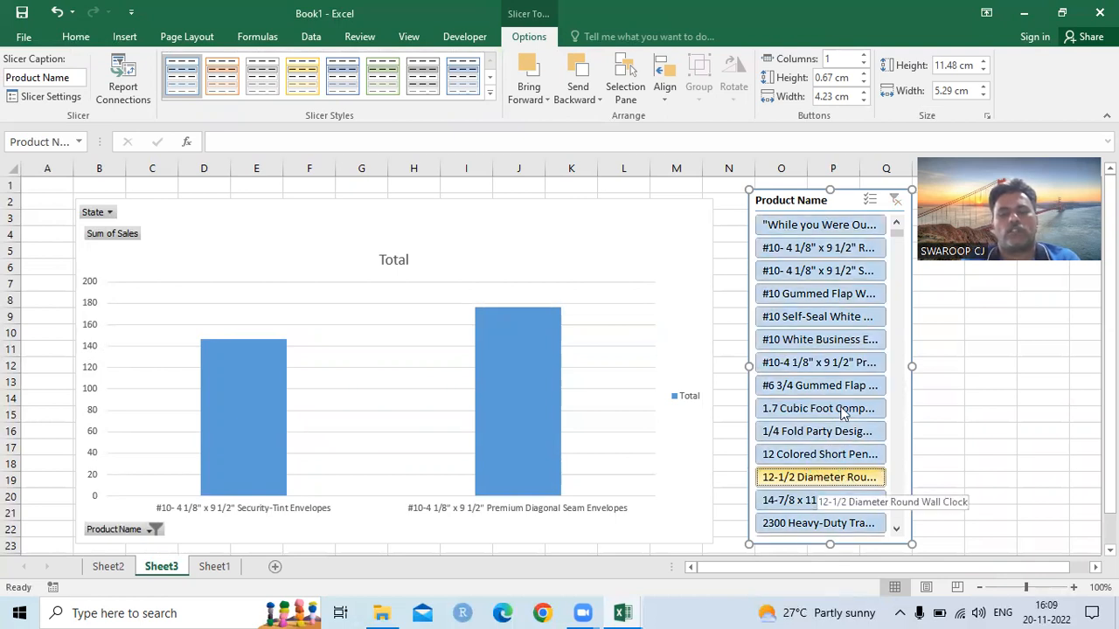
# - Filter the chart with the slicer to "While you Were Out", #10 Security-Tint, #10 Self-Seal White, 1.7 Cubic Foot, 12-1/2 Diameter Round Wall Clock and 2300 Heavy-Duty
pyautogui.click(831, 249)
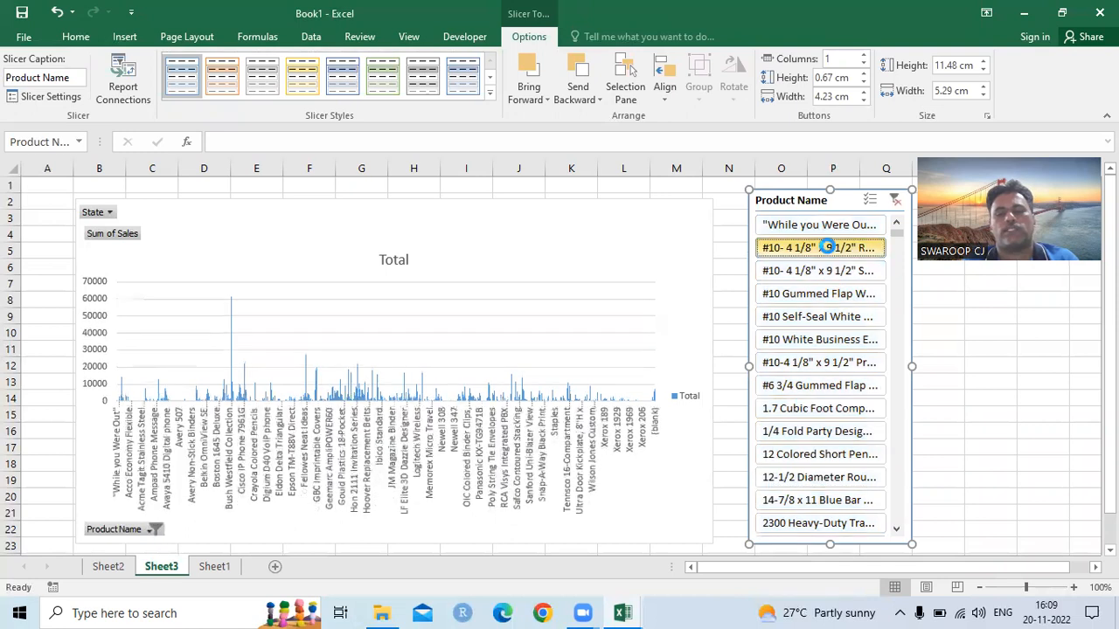
pyautogui.keyDown('ctrl'); pyautogui.click(831, 323); pyautogui.keyUp('ctrl')
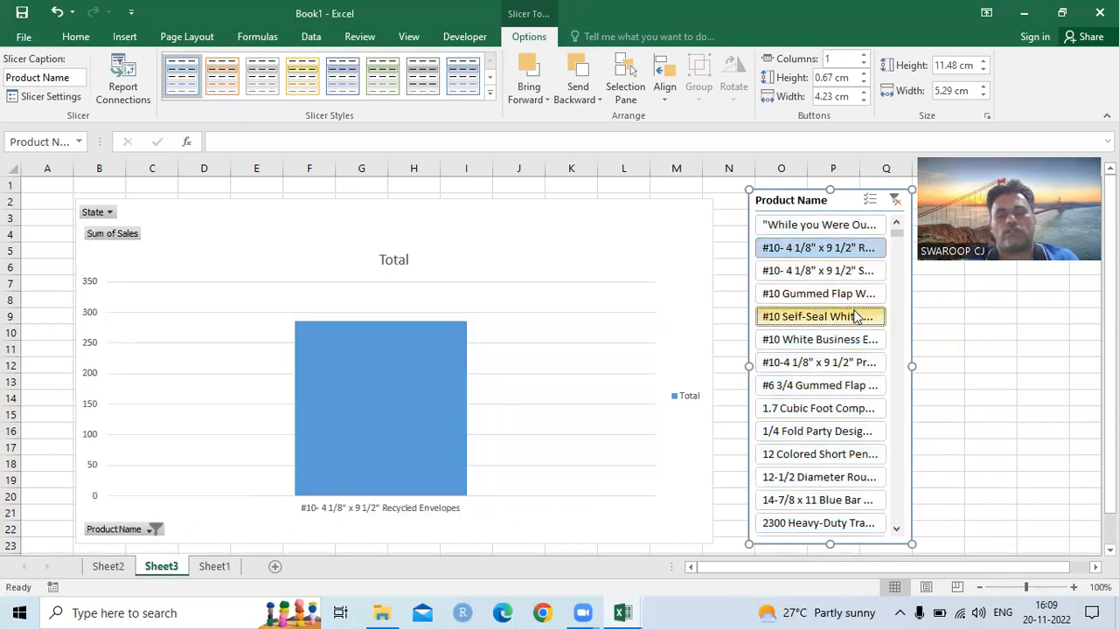
pyautogui.click(844, 324)
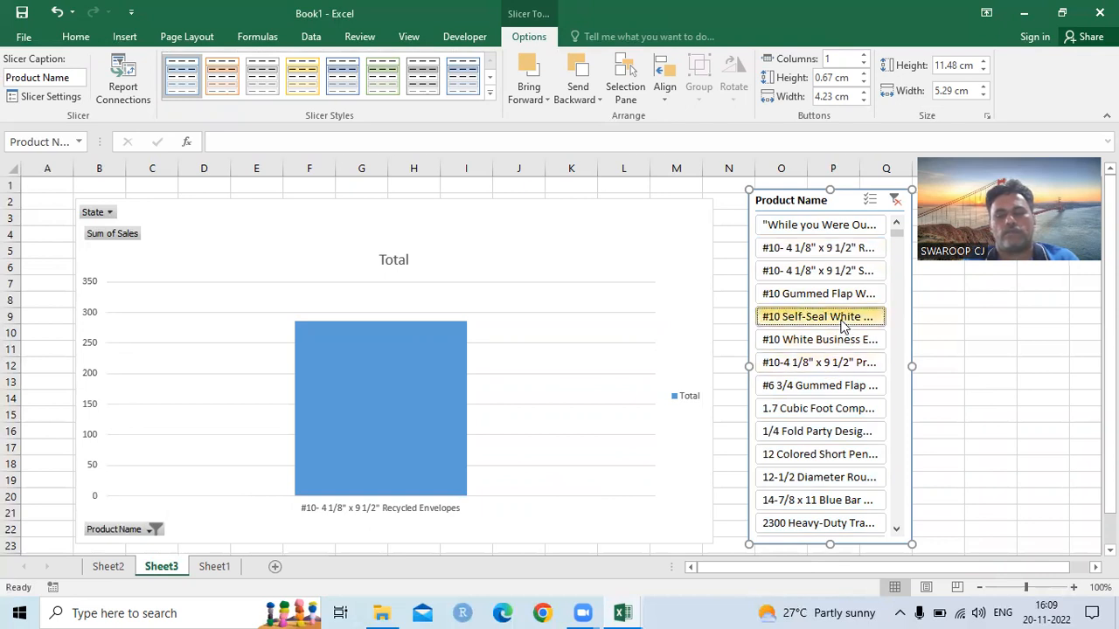
pyautogui.click(838, 271)
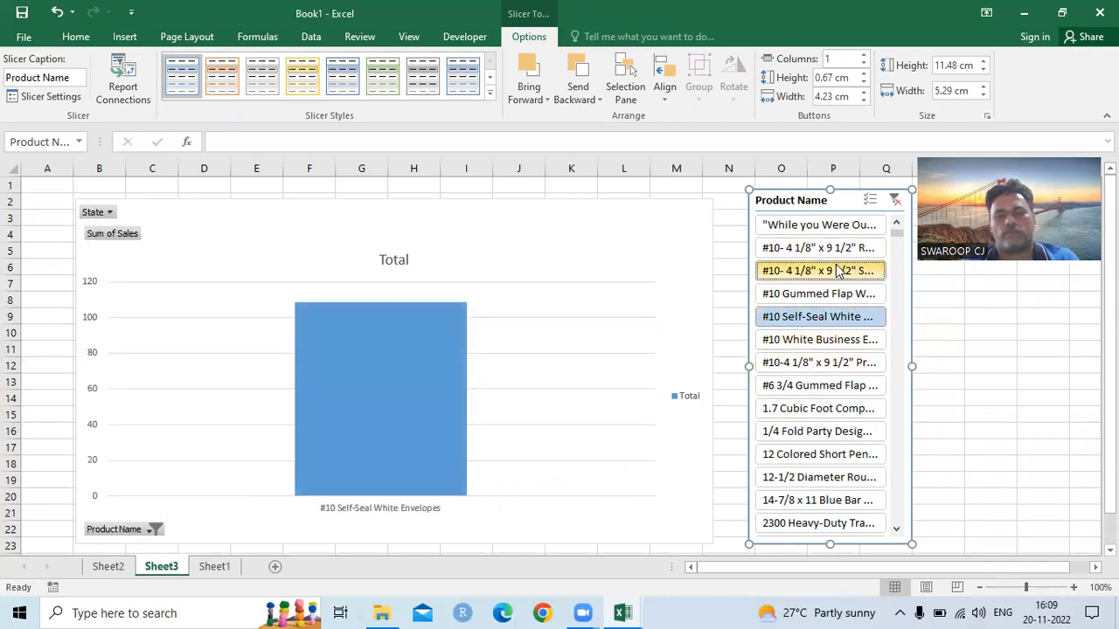
pyautogui.click(824, 409)
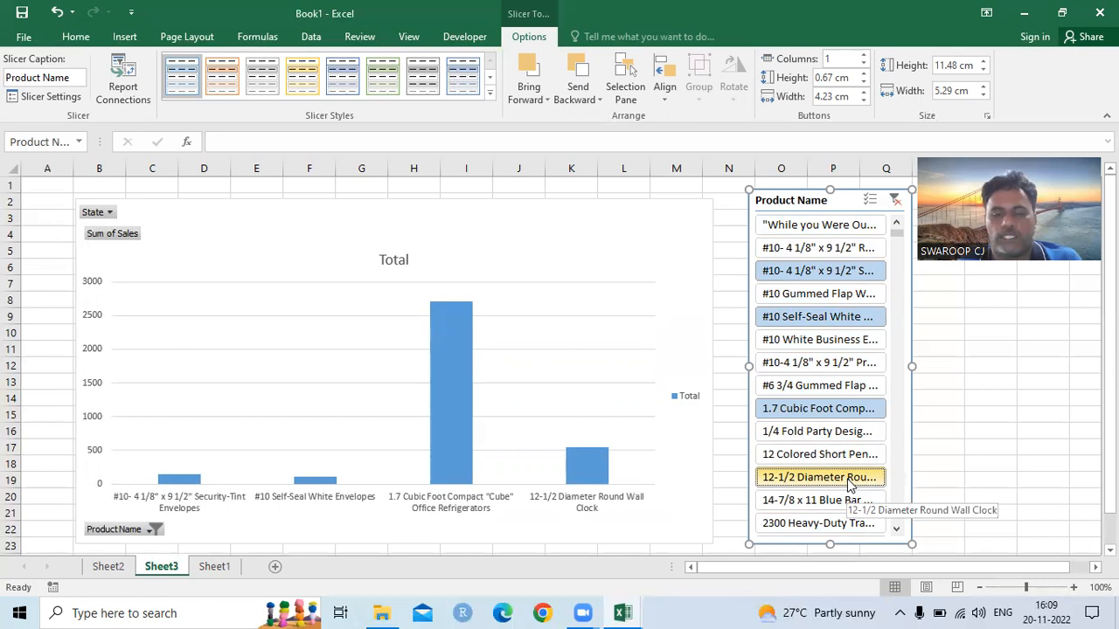
pyautogui.keyDown('ctrl'); pyautogui.click(819, 524); pyautogui.keyUp('ctrl')
pyautogui.keyDown('ctrl'); pyautogui.click(858, 227); pyautogui.keyUp('ctrl')
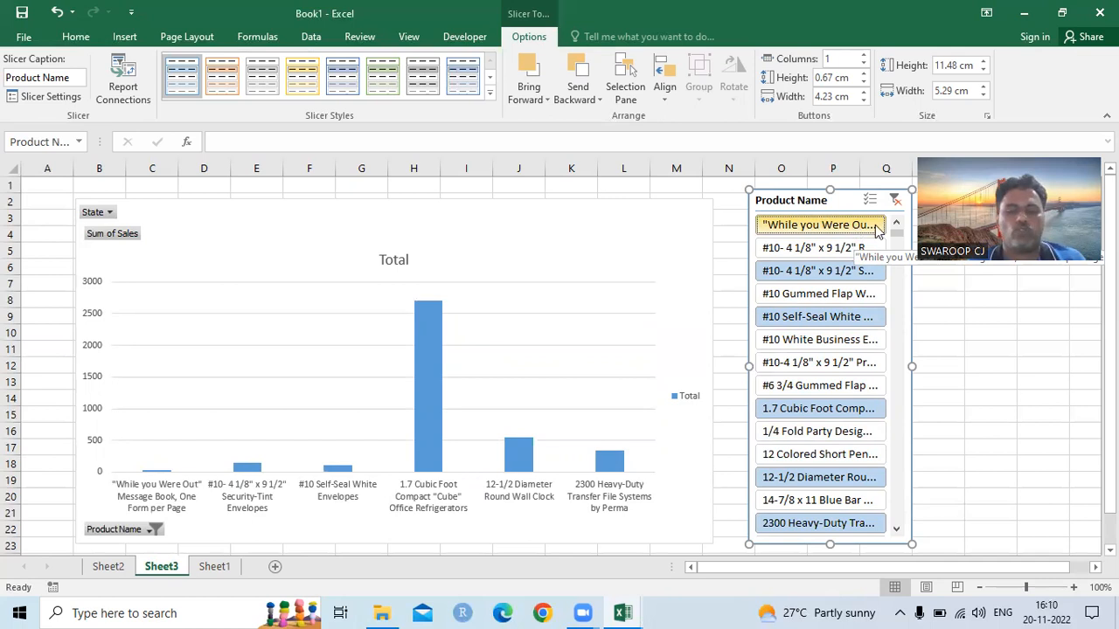
# - Shrink the PivotChart to about columns B to G down to row 13 and move the Product Name slicer beside it at column H
pyautogui.click(637, 368)
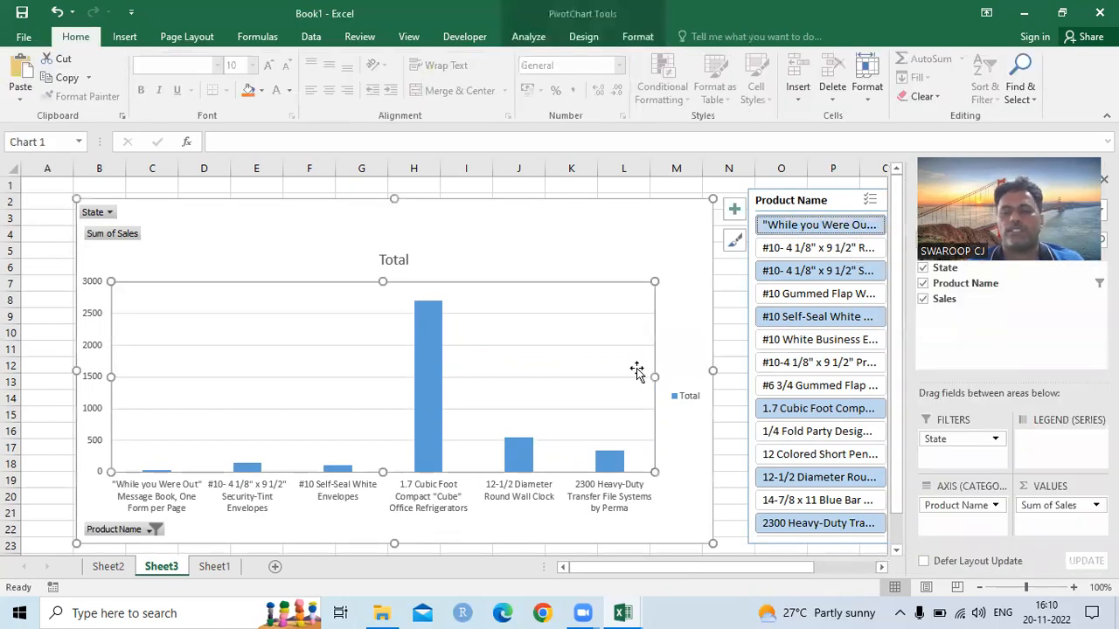
pyautogui.moveTo(709, 544); pyautogui.dragTo(370, 392)
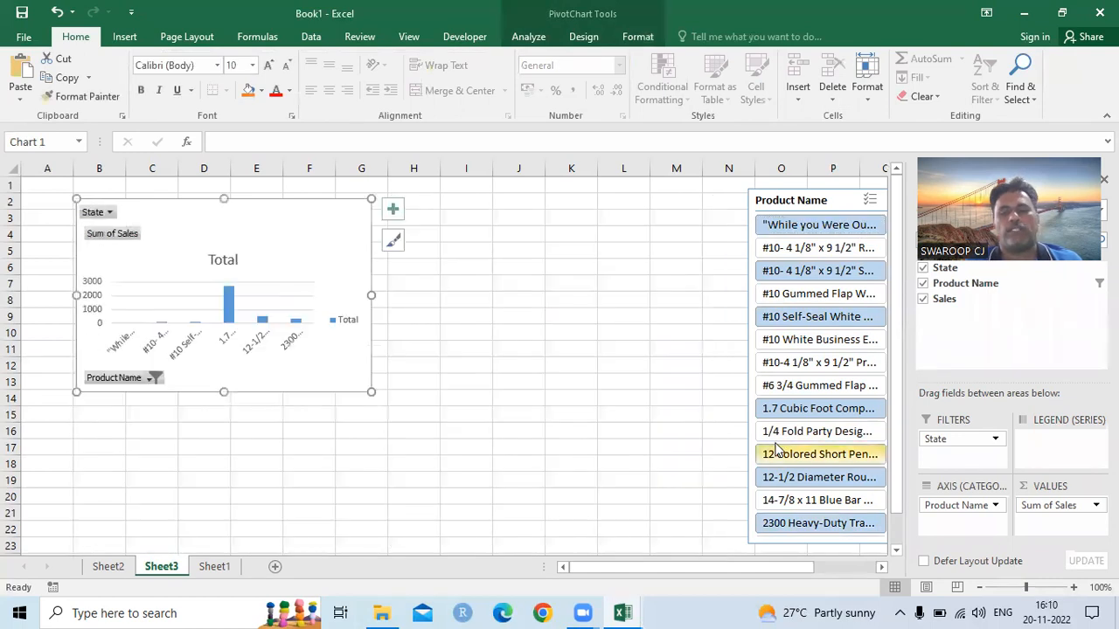
pyautogui.moveTo(749, 431); pyautogui.dragTo(395, 349)
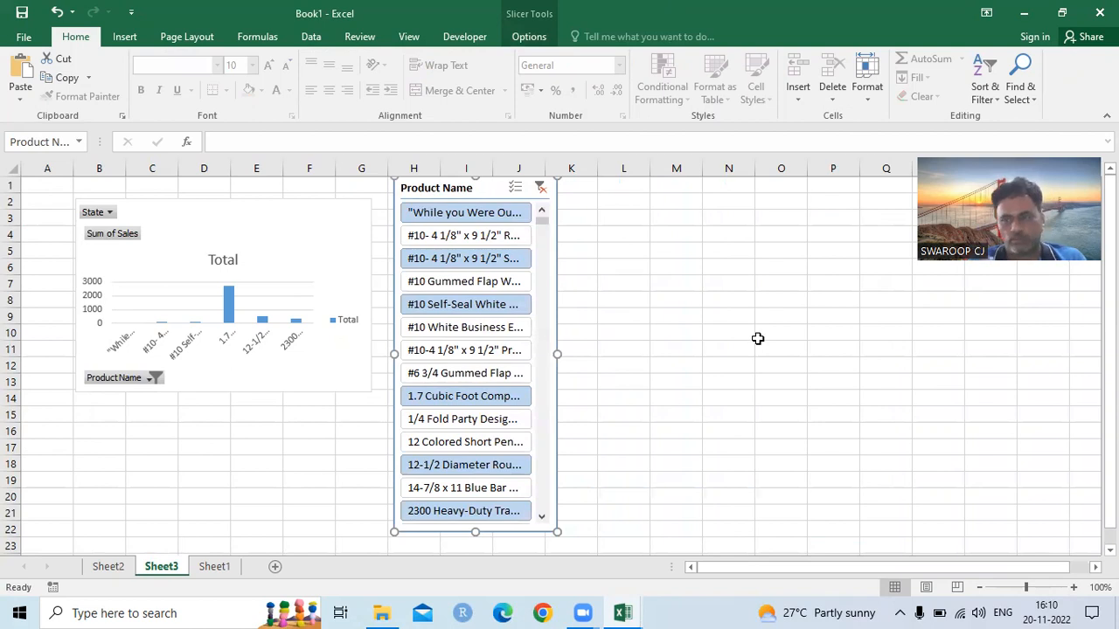
# - Go through Sheet2 to the source data on Sheet1 and widen its Product Name column to show most of the names
pyautogui.click(106, 566)
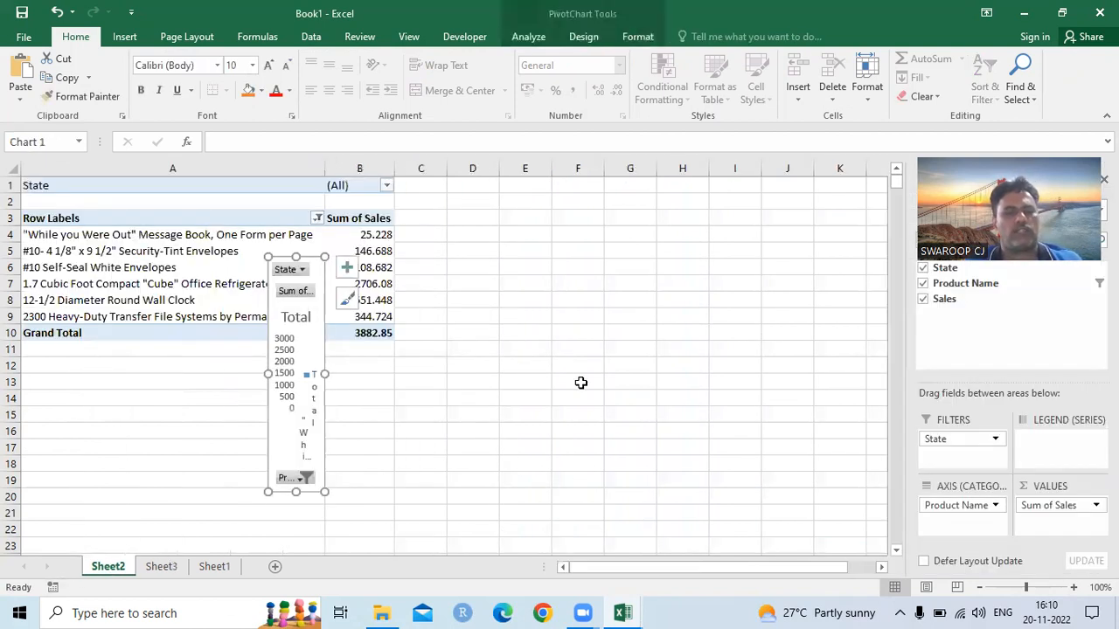
pyautogui.click(216, 567)
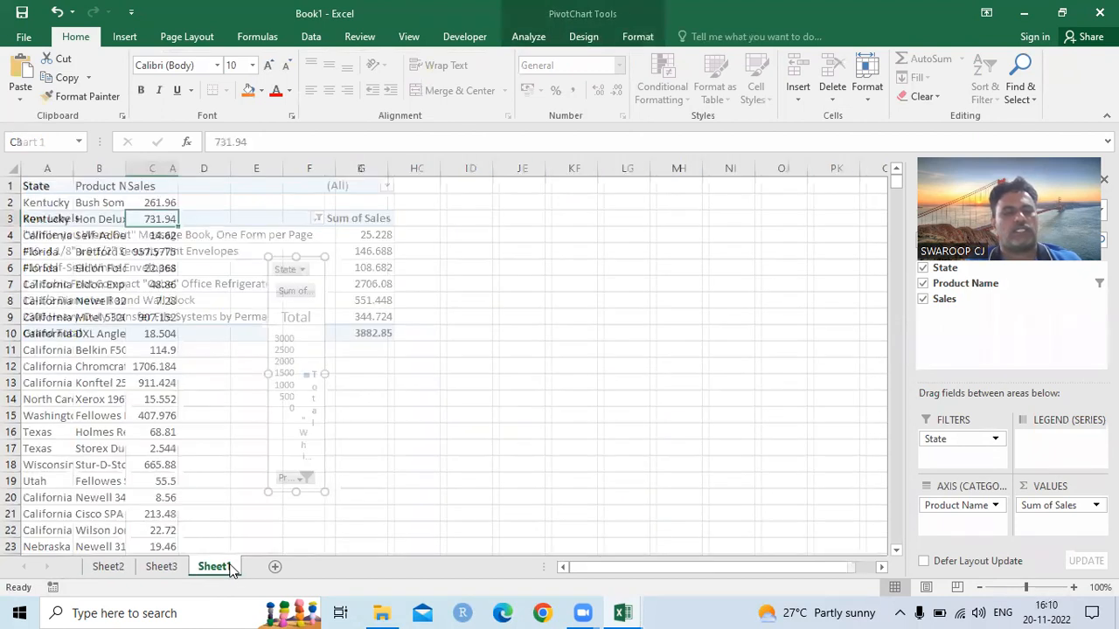
pyautogui.click(254, 308)
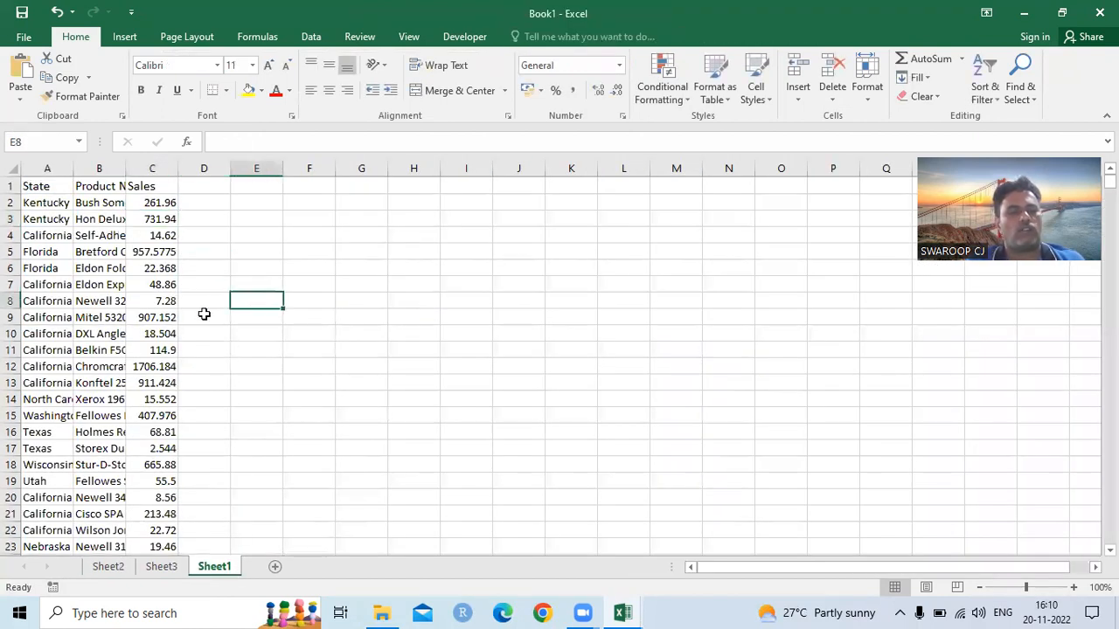
pyautogui.doubleClick(130, 164)
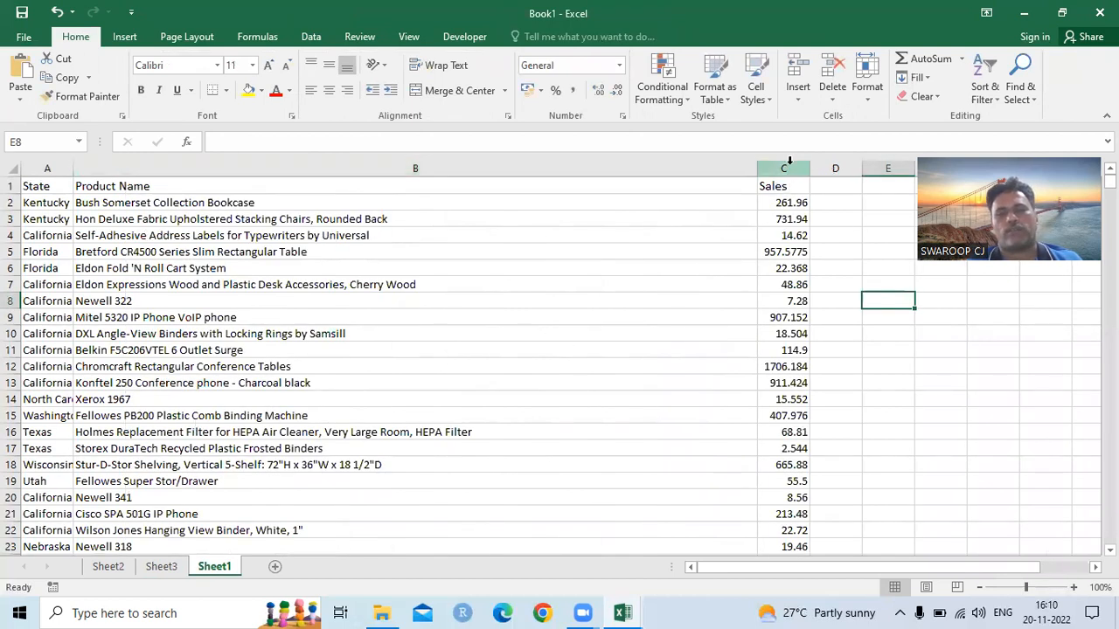
pyautogui.moveTo(757, 167); pyautogui.dragTo(302, 198)
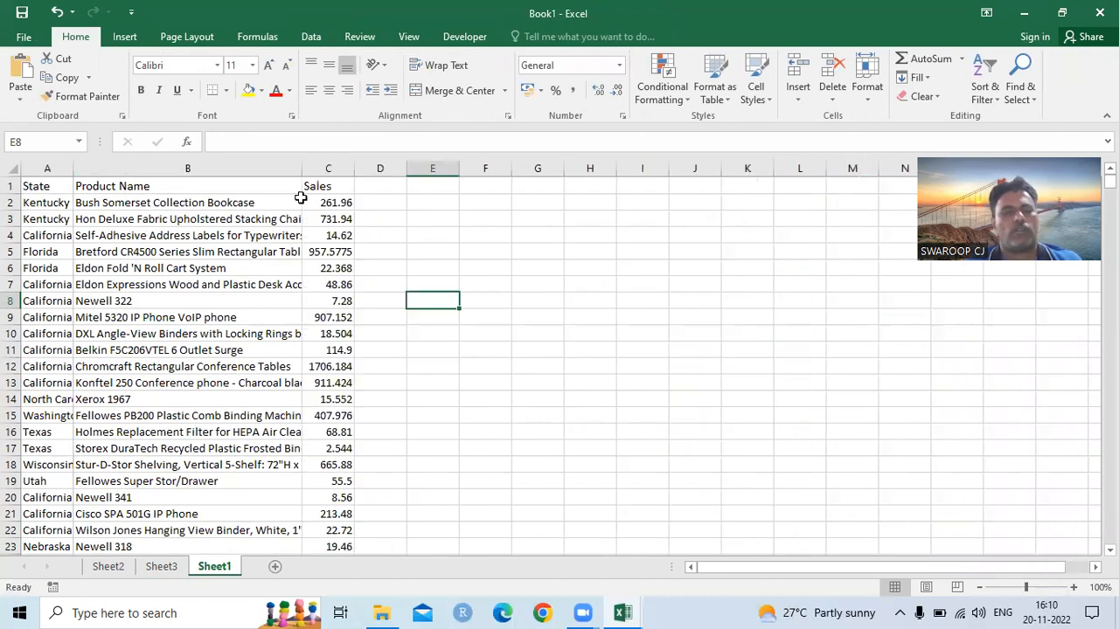
# - Switch to the Orders sheet of the Sample - Superstore workbook and clear the old column selection
pyautogui.click(623, 612)
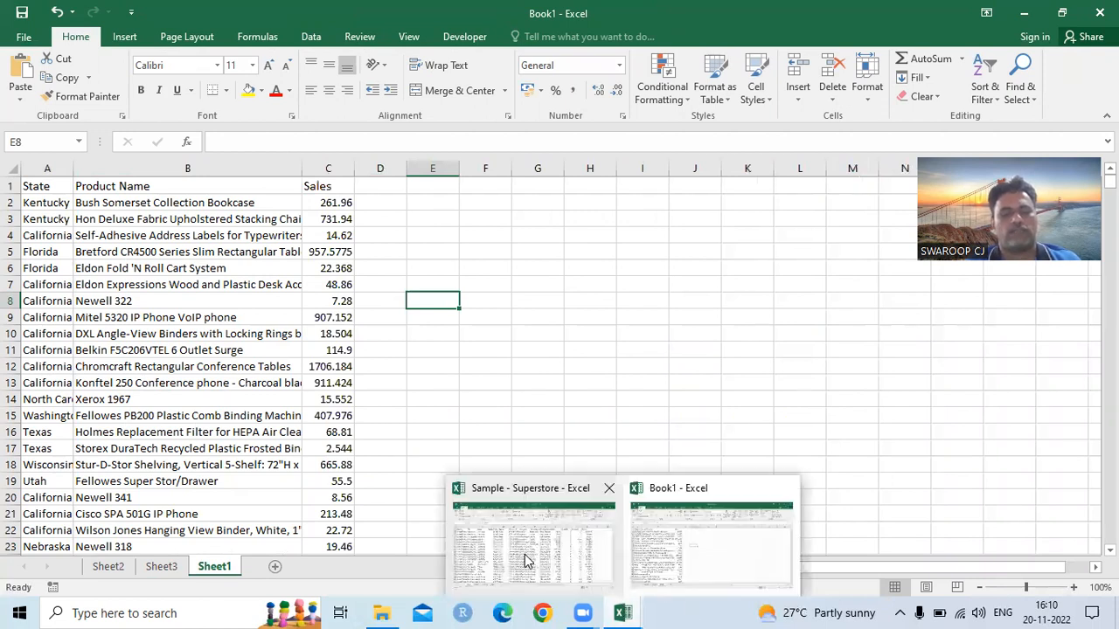
pyautogui.click(529, 559)
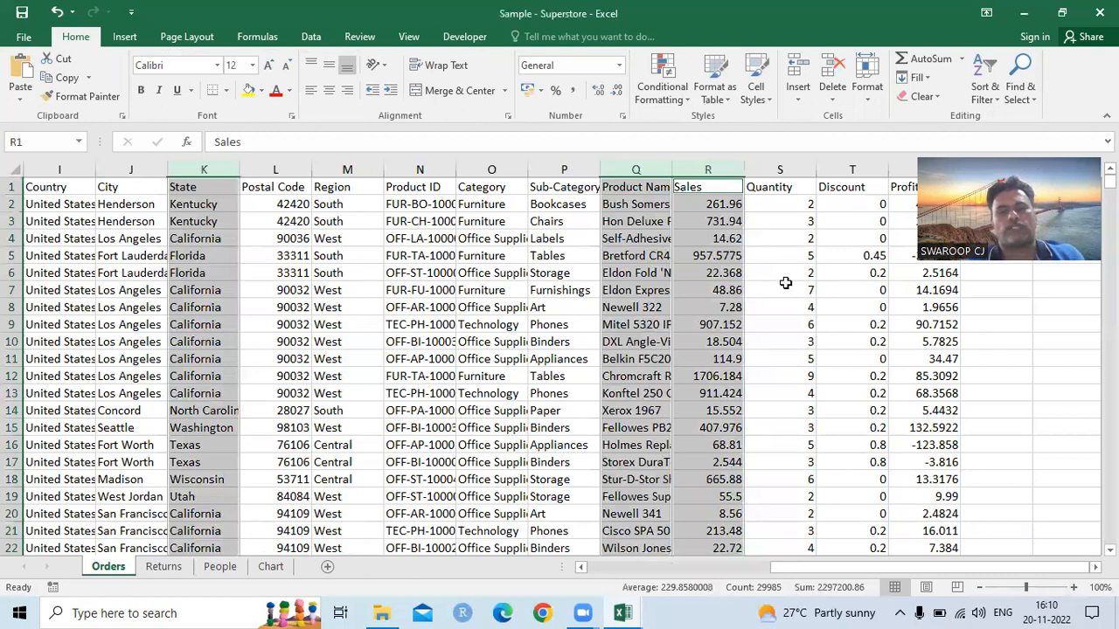
pyautogui.click(785, 285)
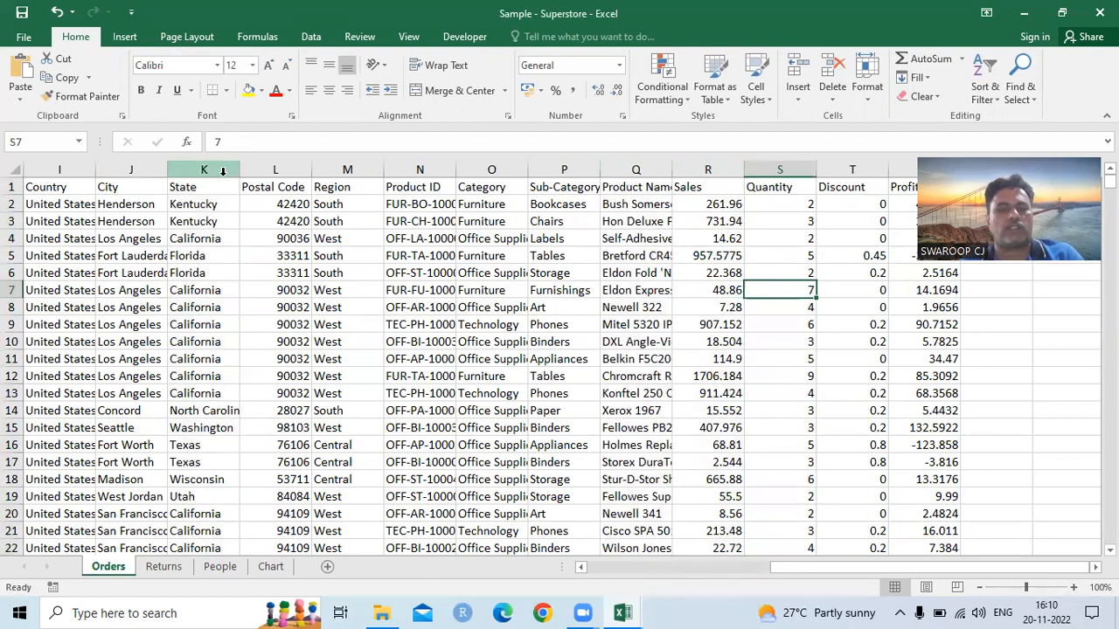
pyautogui.click(503, 165)
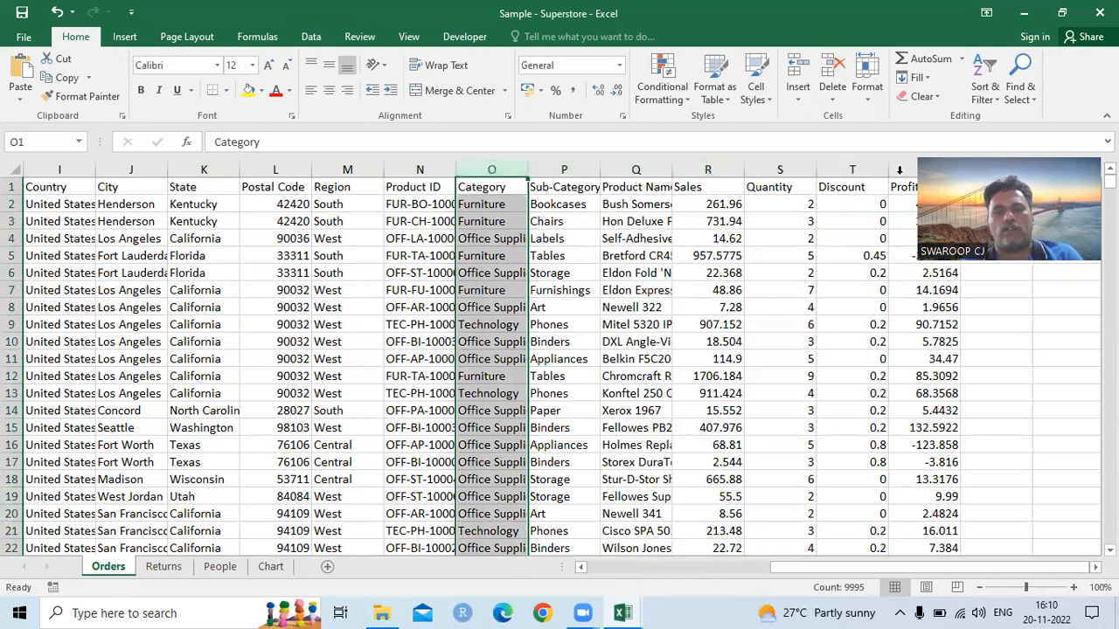
pyautogui.keyDown('ctrl'); pyautogui.click(803, 166); pyautogui.keyUp('ctrl')
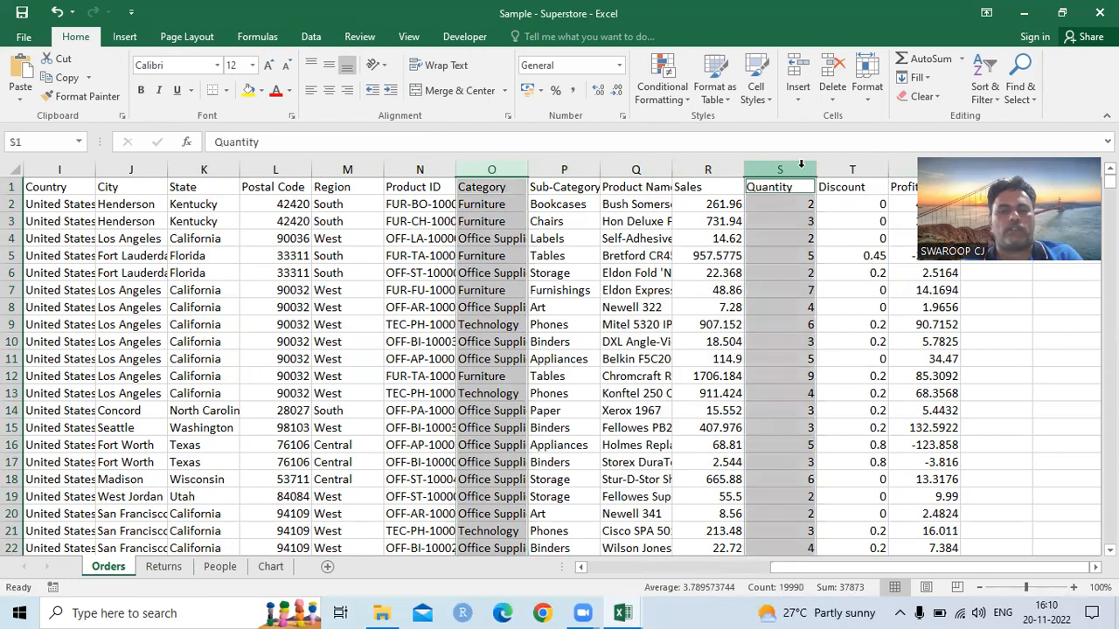
pyautogui.keyDown('ctrl'); pyautogui.click(351, 170); pyautogui.keyUp('ctrl')
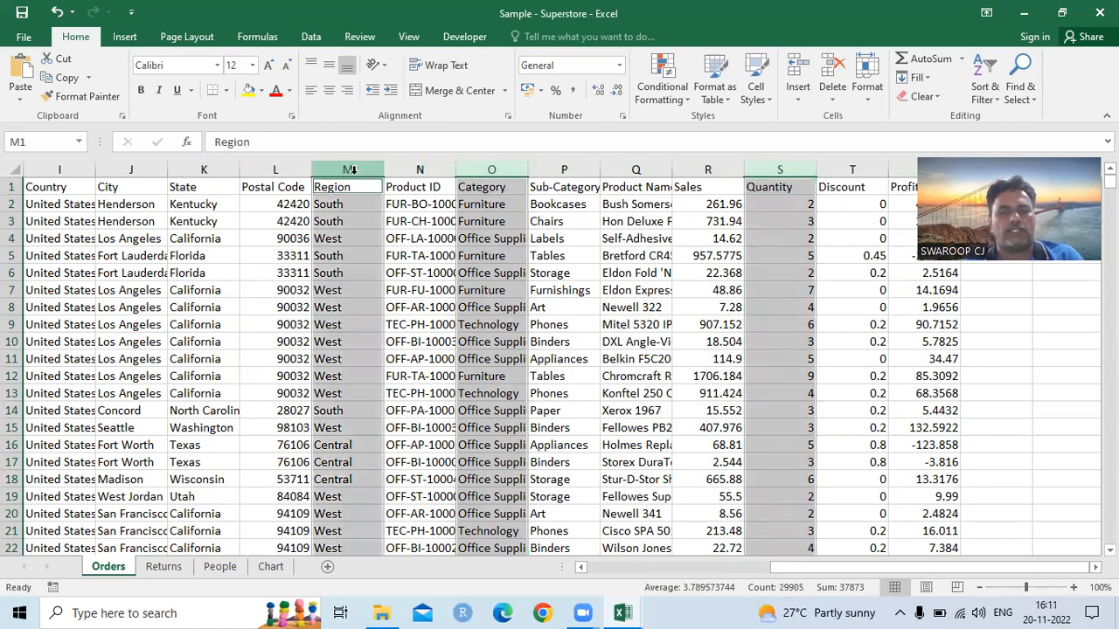
# - Copy the Region, Category and Quantity columns (M, O and S) of the Orders sheet together
pyautogui.click(351, 170)
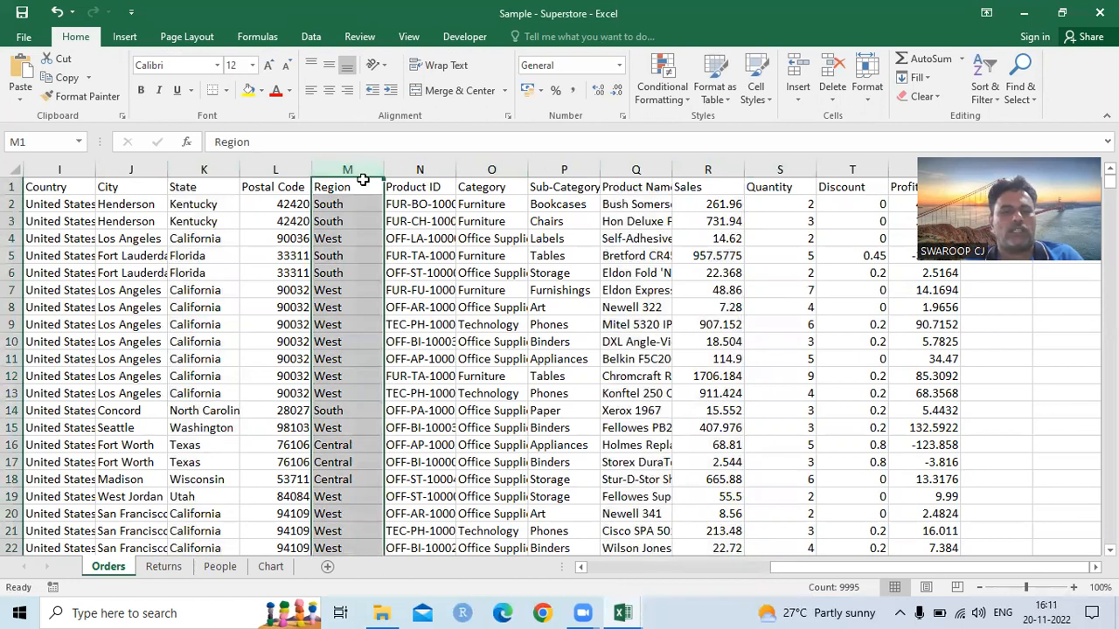
pyautogui.keyDown('ctrl'); pyautogui.click(503, 171); pyautogui.keyUp('ctrl')
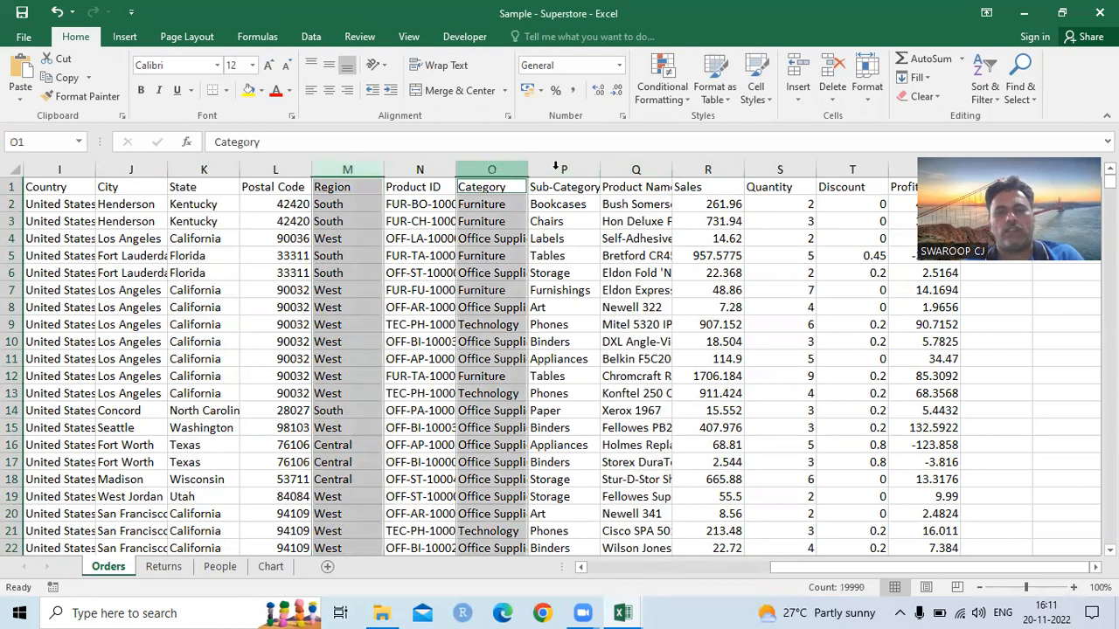
pyautogui.keyDown('ctrl'); pyautogui.click(780, 169); pyautogui.keyUp('ctrl')
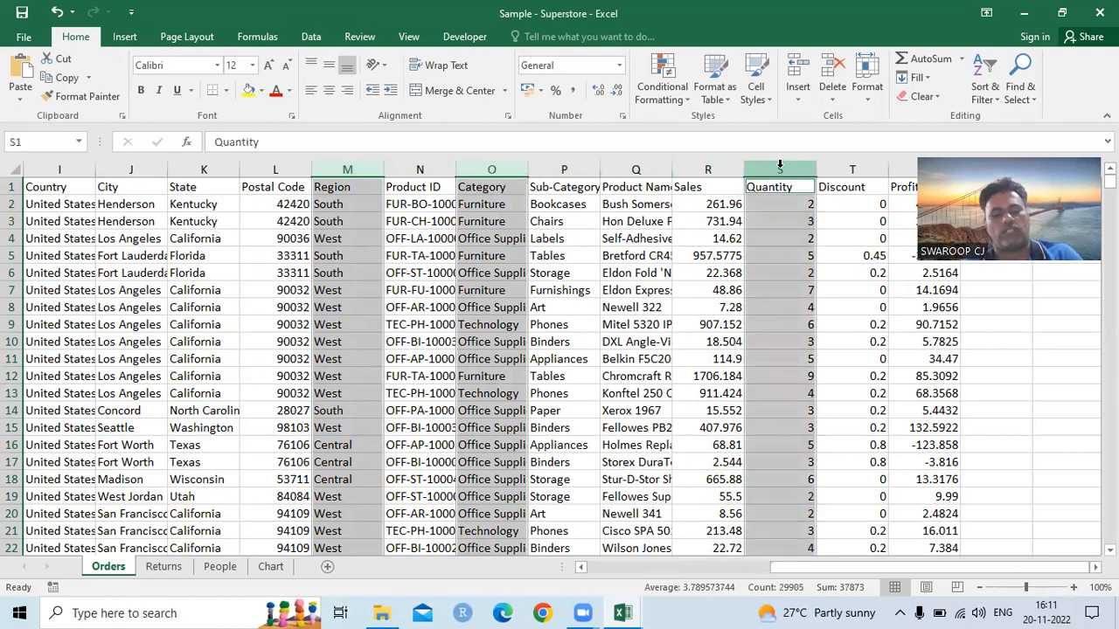
pyautogui.hotkey('ctrl', 'c')
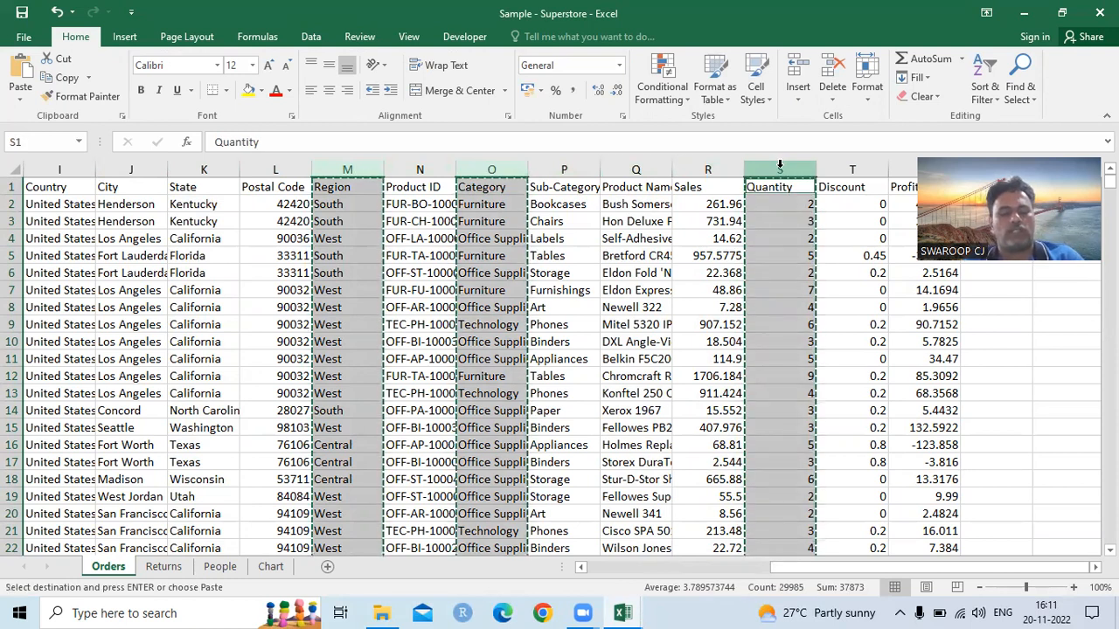
# - Paste the copied columns at cell A1 of a new sheet in the Book1 workbook
pyautogui.hotkey('alt', 'Tab')
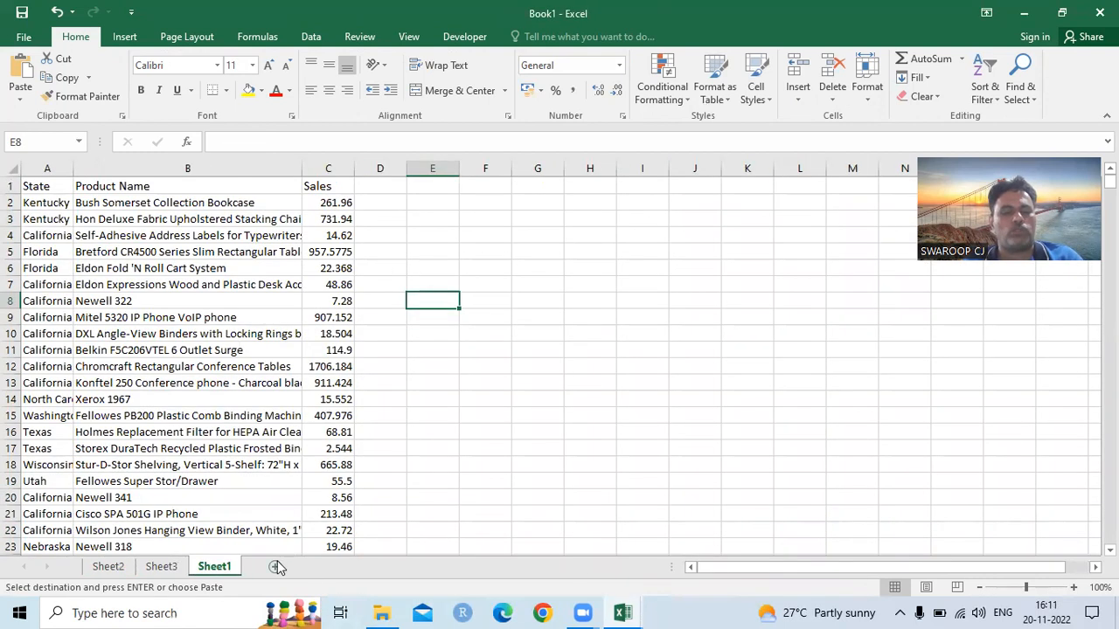
pyautogui.click(311, 567)
pyautogui.hotkey('ctrl', 'v')
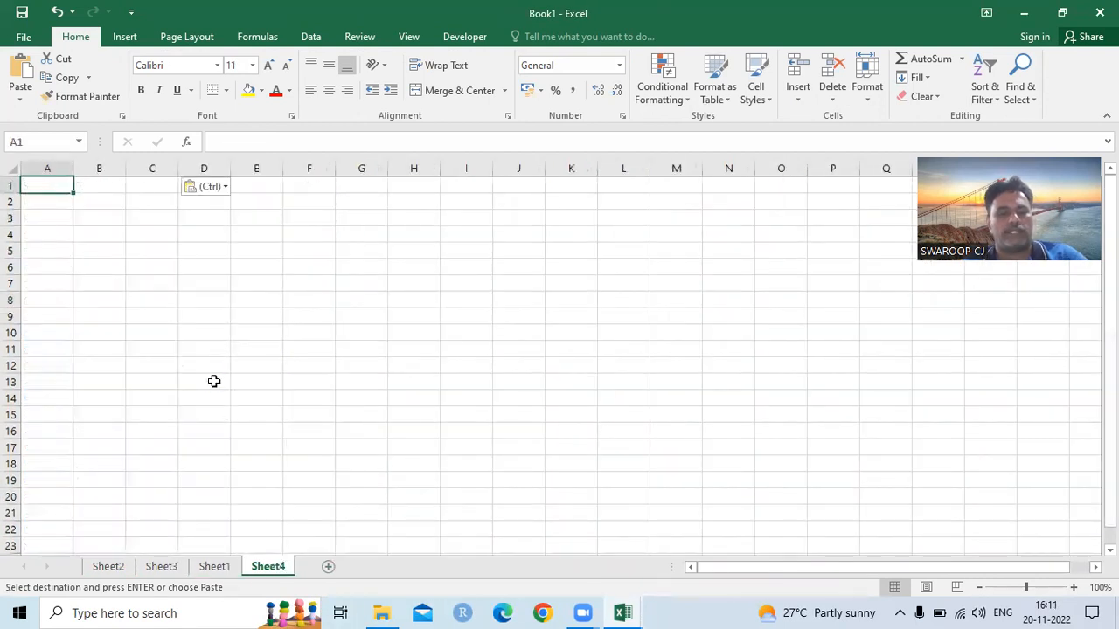
pyautogui.click(255, 297)
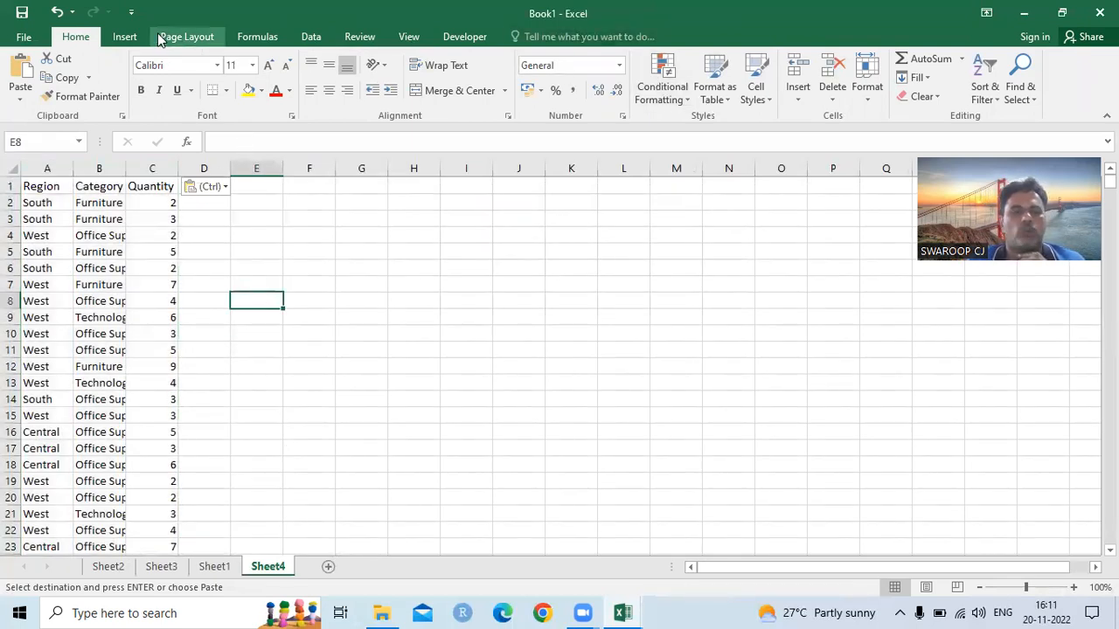
# - Create a PivotTable on a new worksheet from columns A to C of Sheet4
pyautogui.click(133, 40)
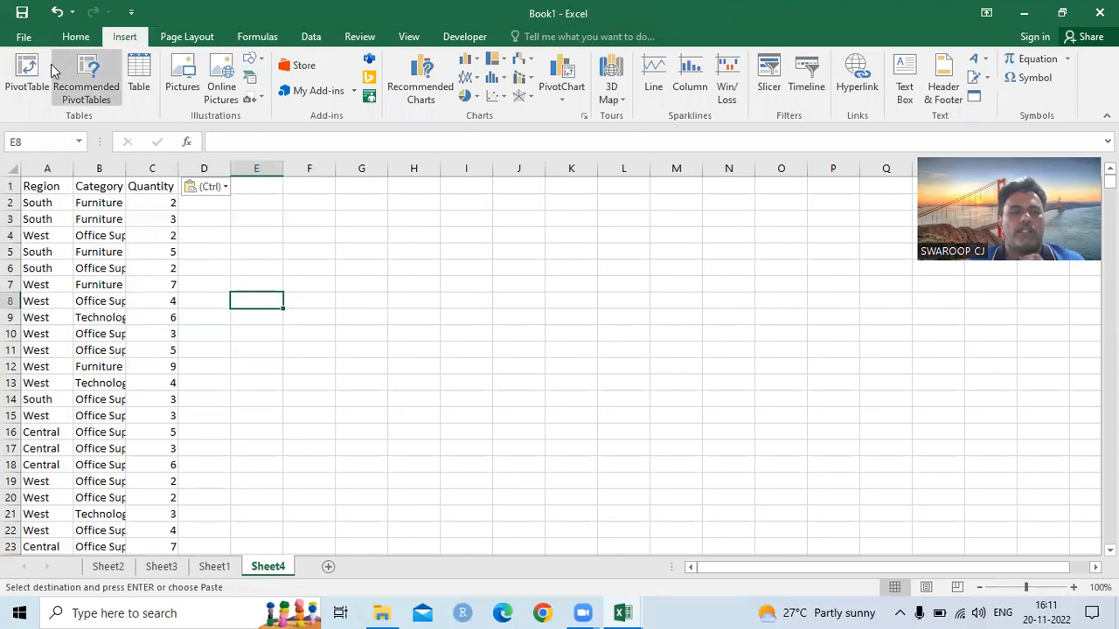
pyautogui.click(26, 73)
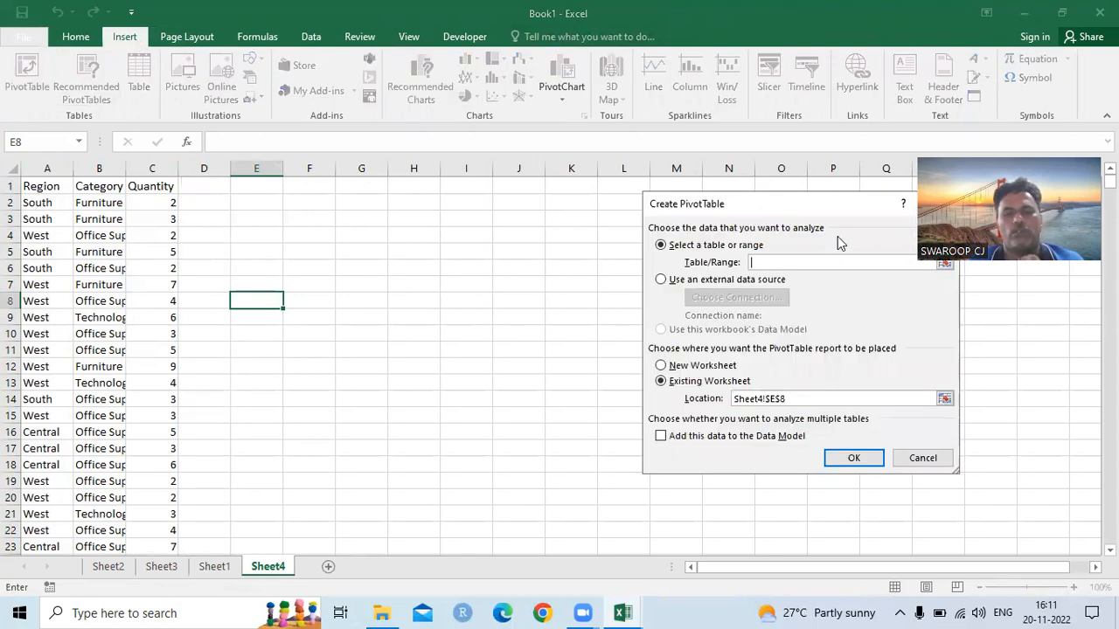
pyautogui.click(944, 263)
pyautogui.moveTo(53, 167); pyautogui.dragTo(152, 167)
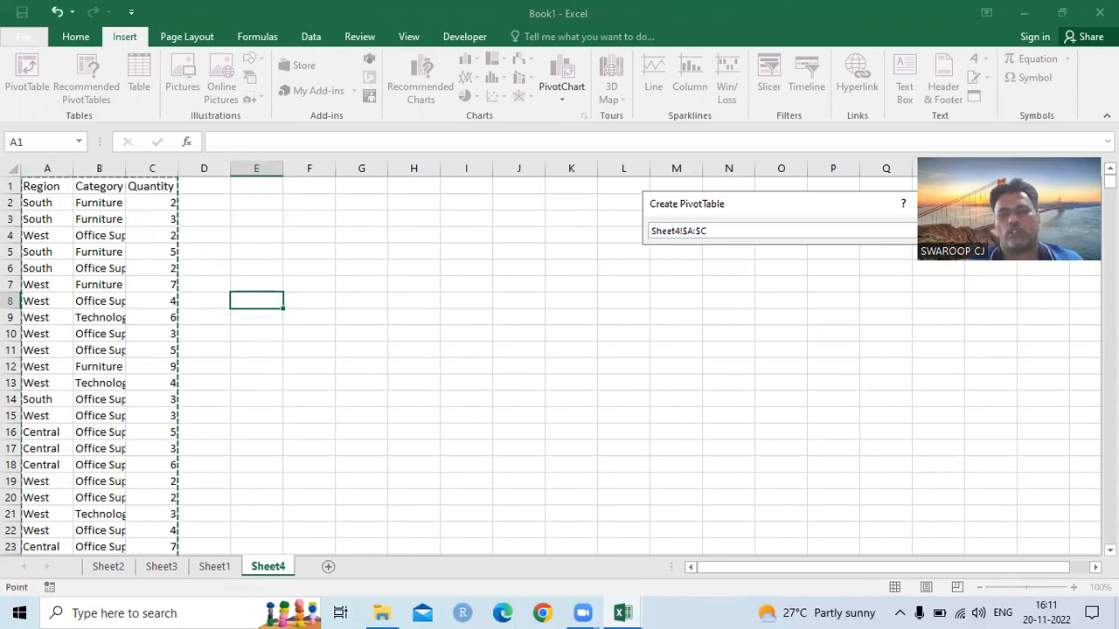
pyautogui.click(945, 231)
pyautogui.click(698, 367)
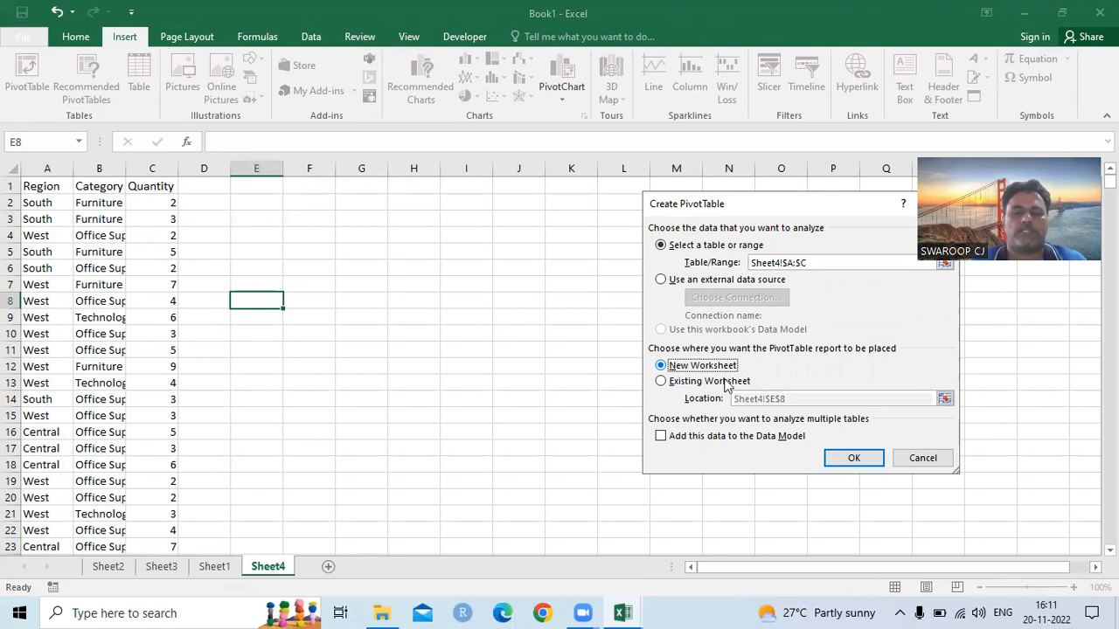
pyautogui.click(856, 463)
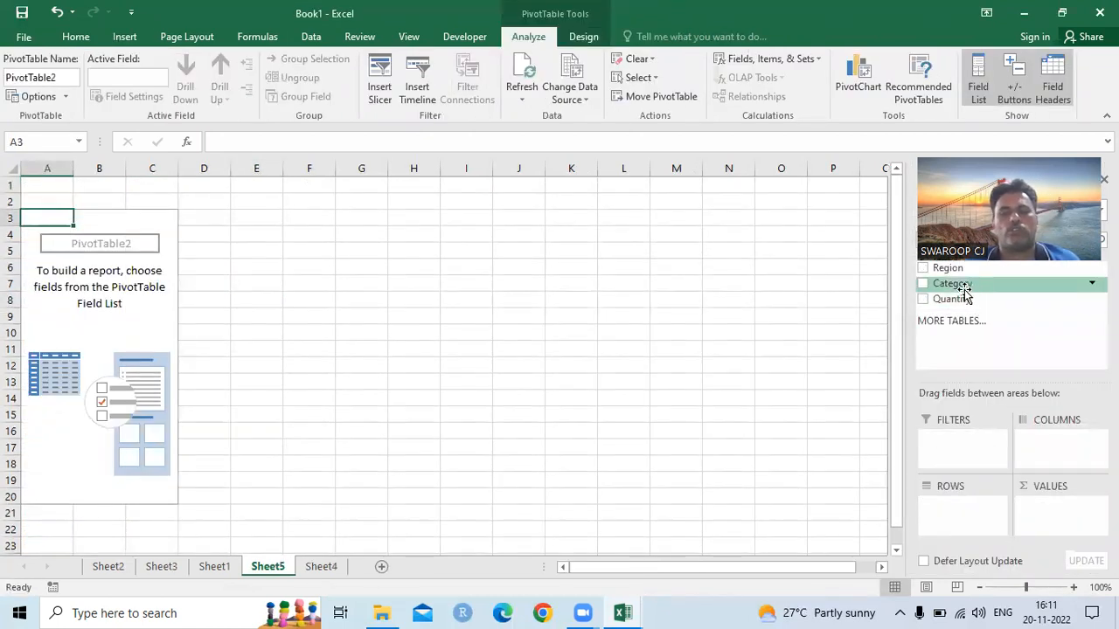
# - Lay out the PivotTable with Region as the filter, Category as rows and Quantity as values
pyautogui.moveTo(936, 273); pyautogui.dragTo(976, 437)
pyautogui.moveTo(951, 284); pyautogui.dragTo(968, 500)
pyautogui.moveTo(951, 283); pyautogui.dragTo(978, 505)
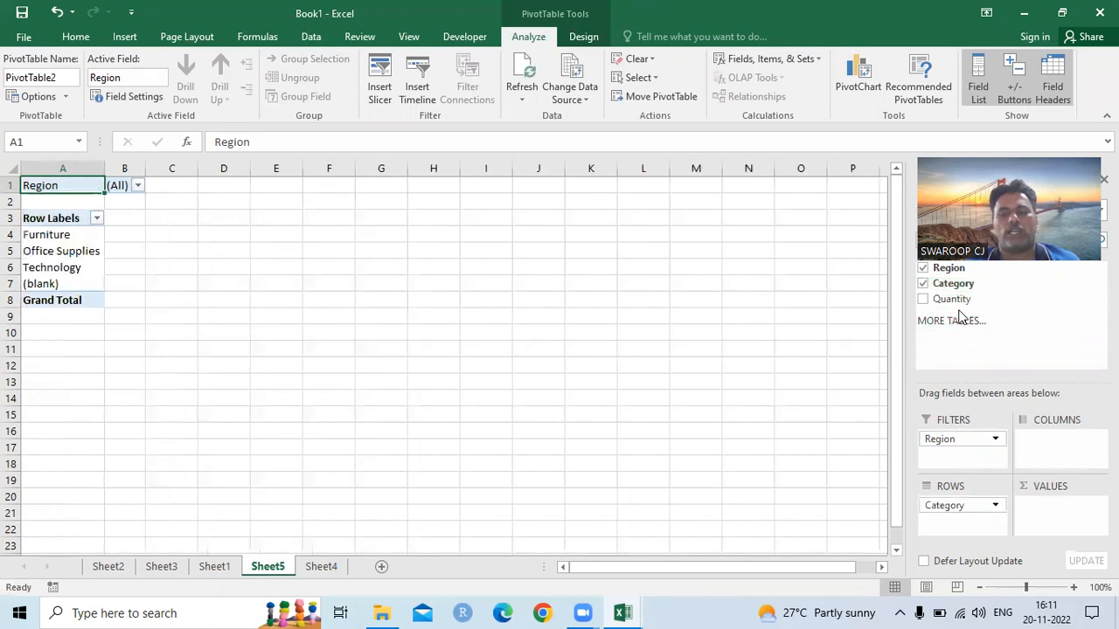
pyautogui.moveTo(955, 299); pyautogui.dragTo(1082, 517)
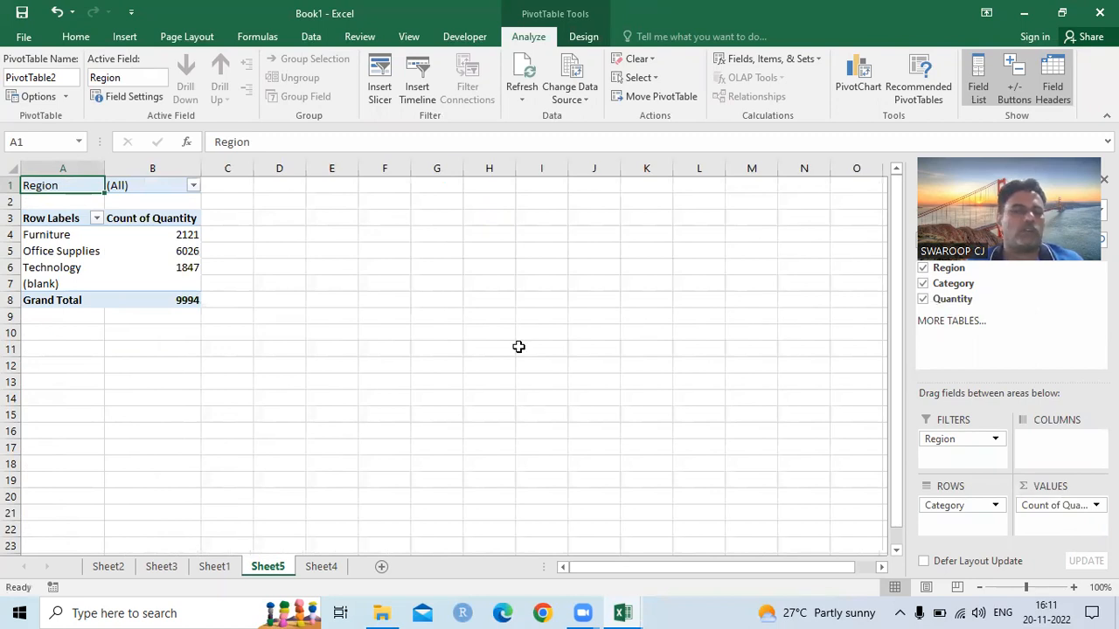
pyautogui.click(366, 335)
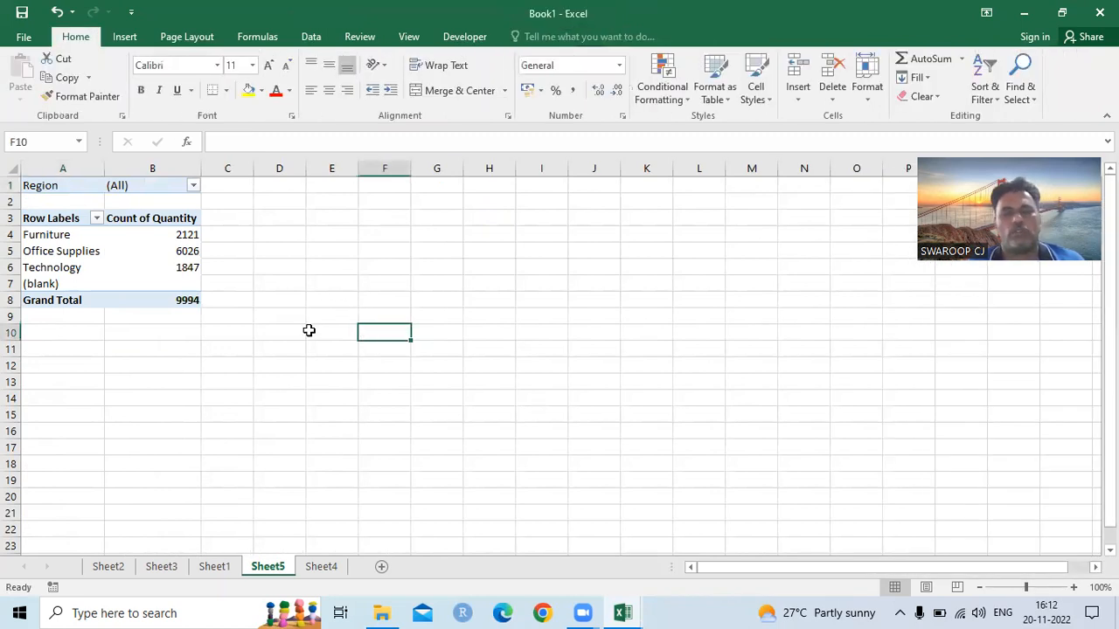
# - Insert a Clustered Bar PivotChart from the Quantity per Category PivotTable on Sheet5
pyautogui.click(175, 356)
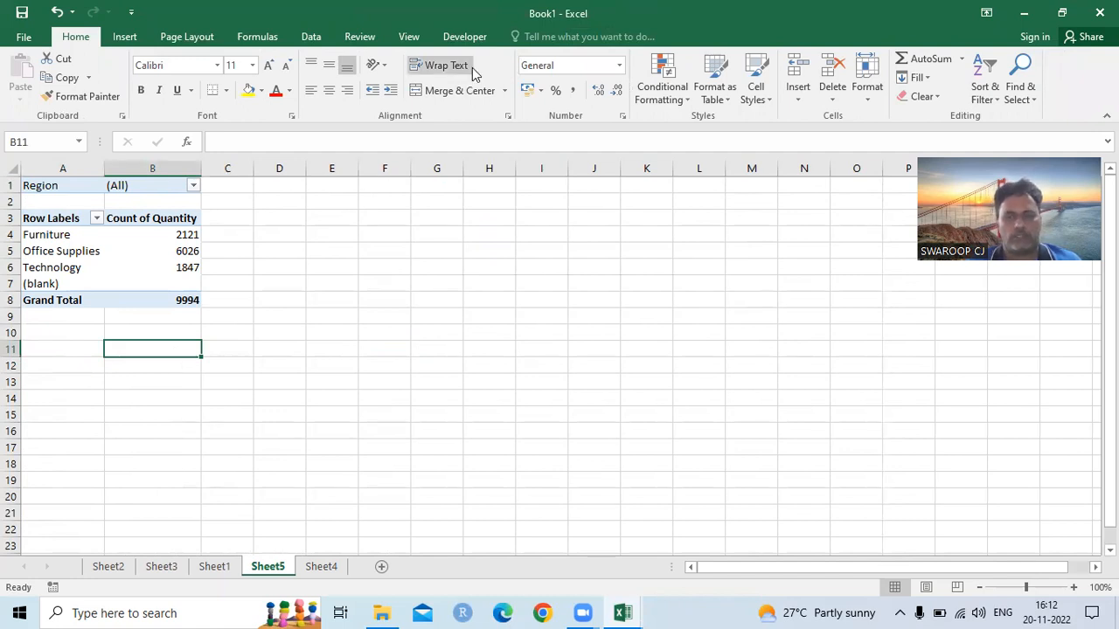
pyautogui.click(164, 265)
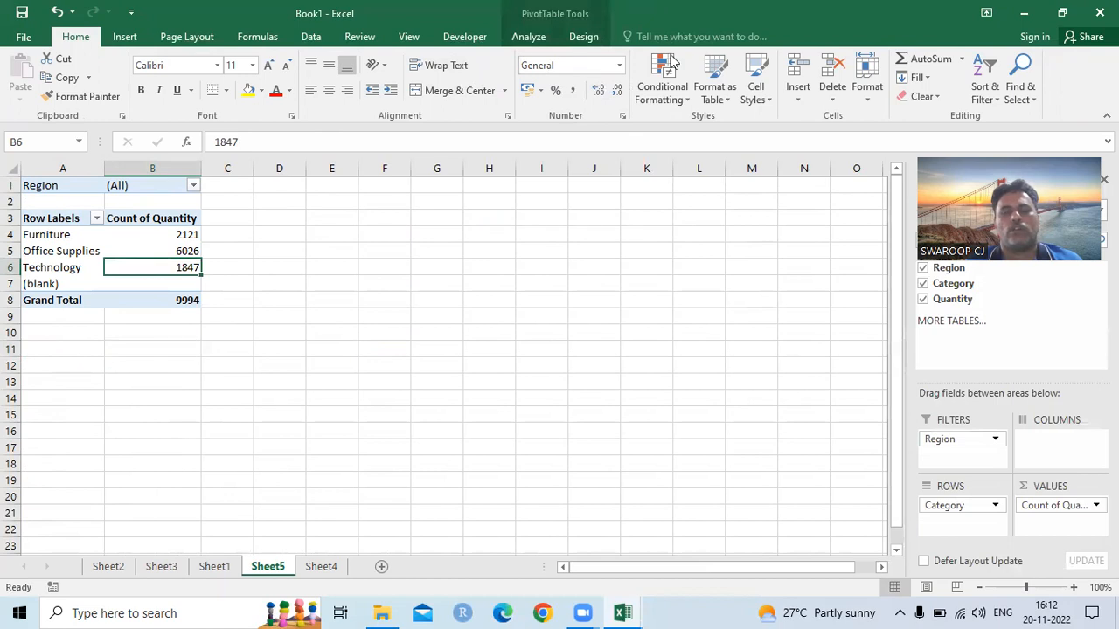
pyautogui.click(529, 39)
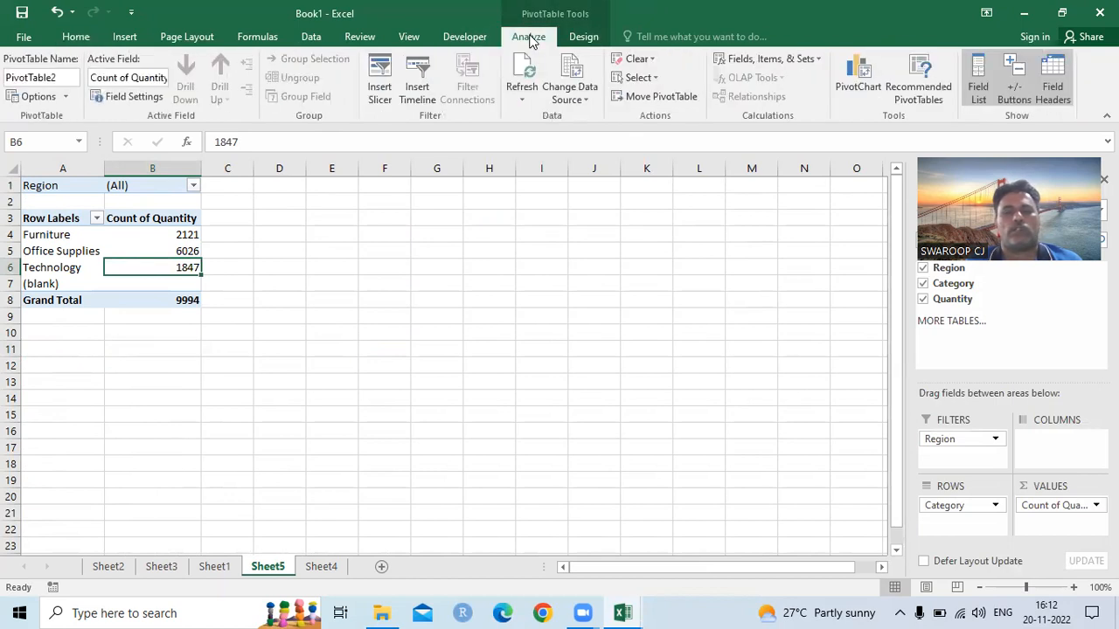
pyautogui.click(851, 83)
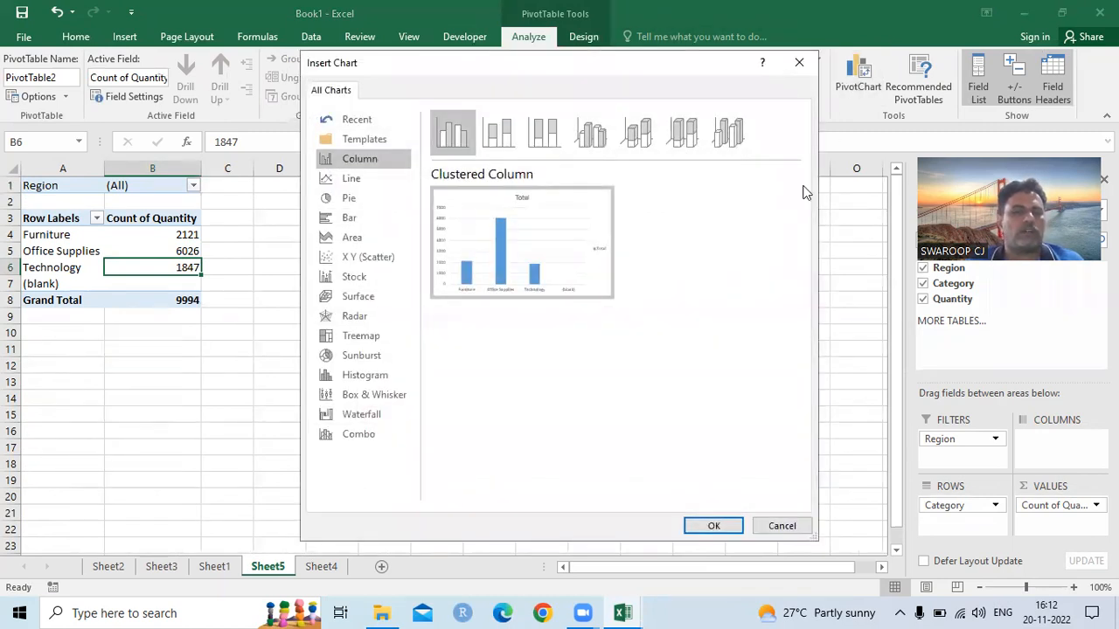
pyautogui.click(379, 181)
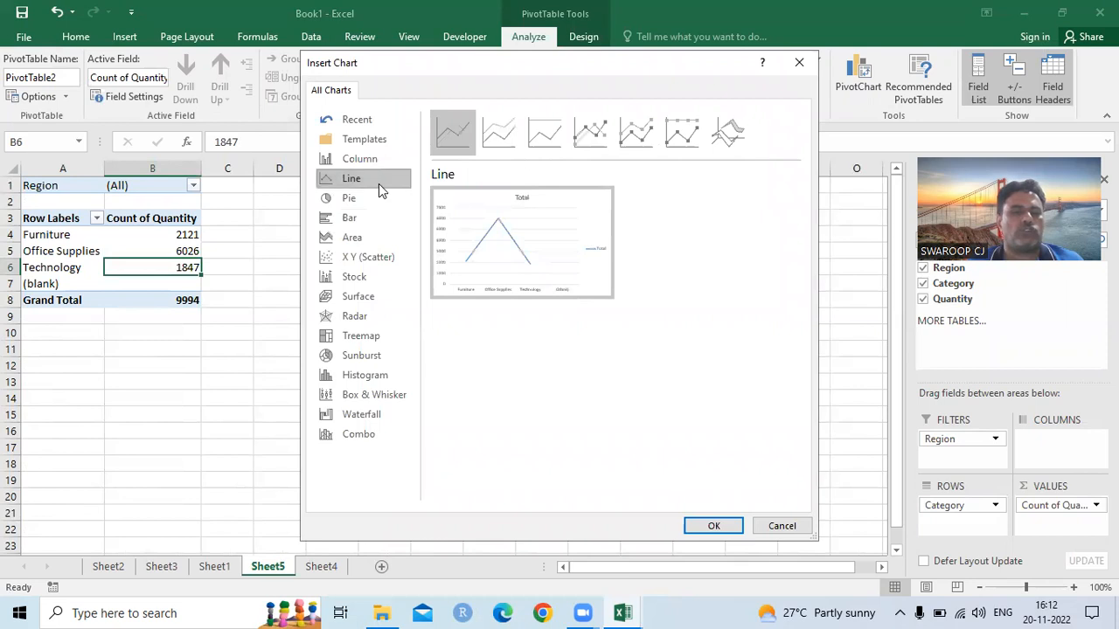
pyautogui.click(374, 220)
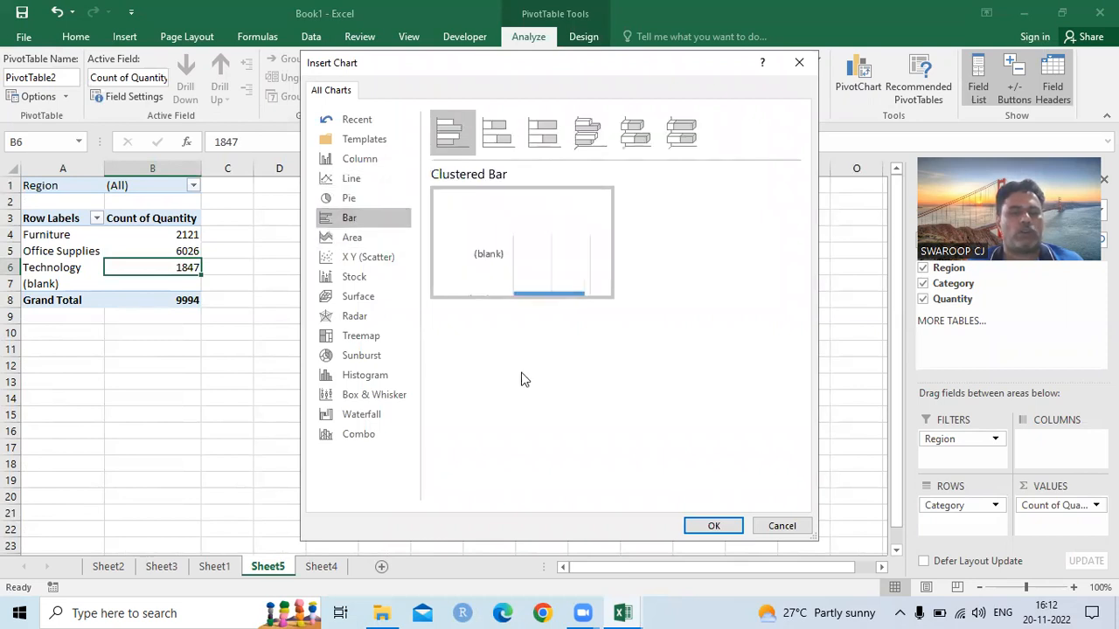
pyautogui.click(712, 527)
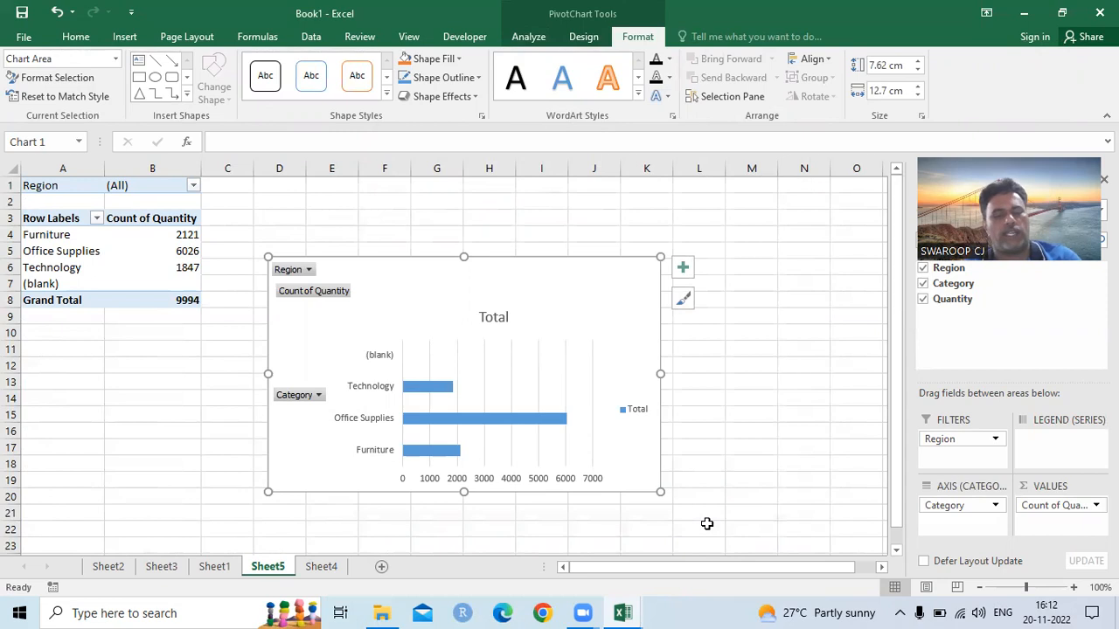
# - Paste a copy of the Quantity bar chart on Sheet3 and place it beside the Product Name slicer
pyautogui.click(160, 568)
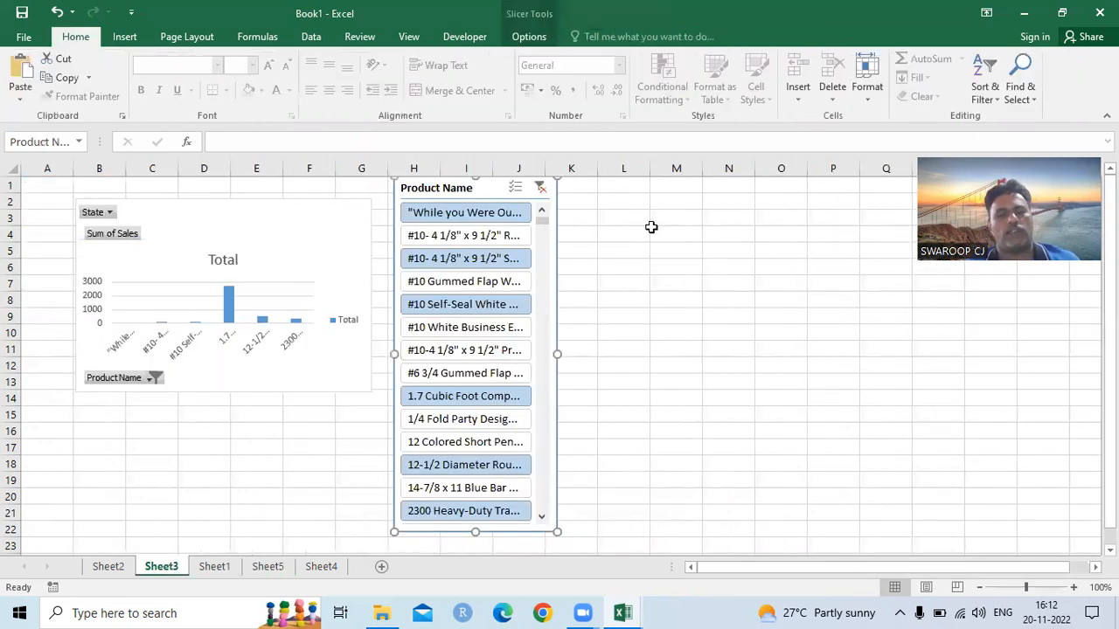
pyautogui.click(651, 227)
pyautogui.hotkey('ctrl', 'v')
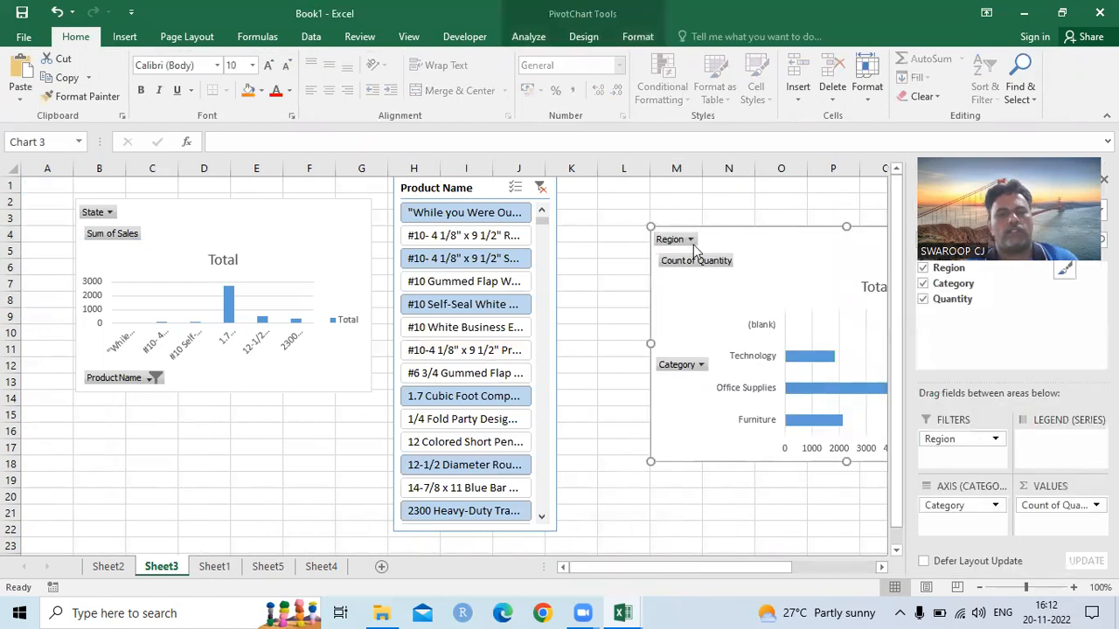
pyautogui.moveTo(690, 225); pyautogui.dragTo(613, 194)
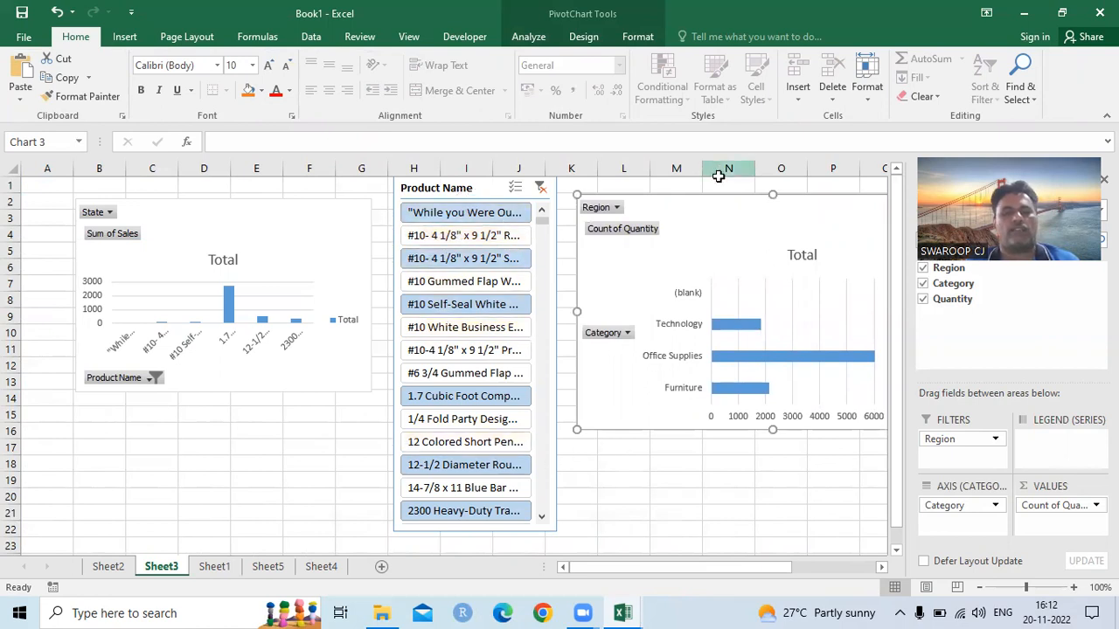
# - Insert a Category slicer for the Quantity chart and place it along the chart's right edge
pyautogui.click(523, 39)
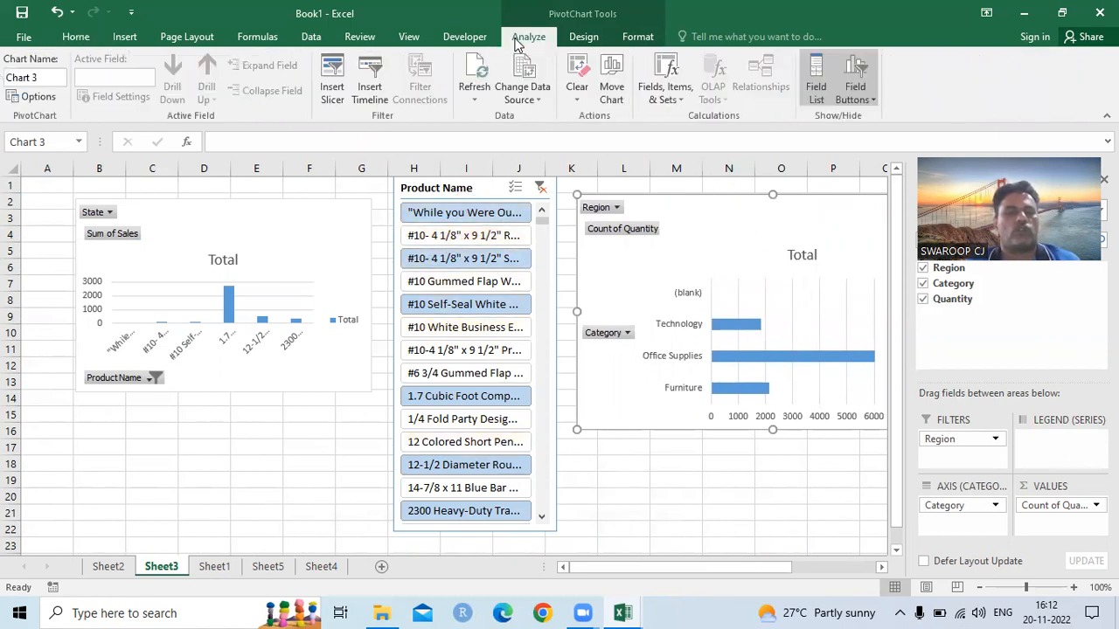
pyautogui.click(332, 80)
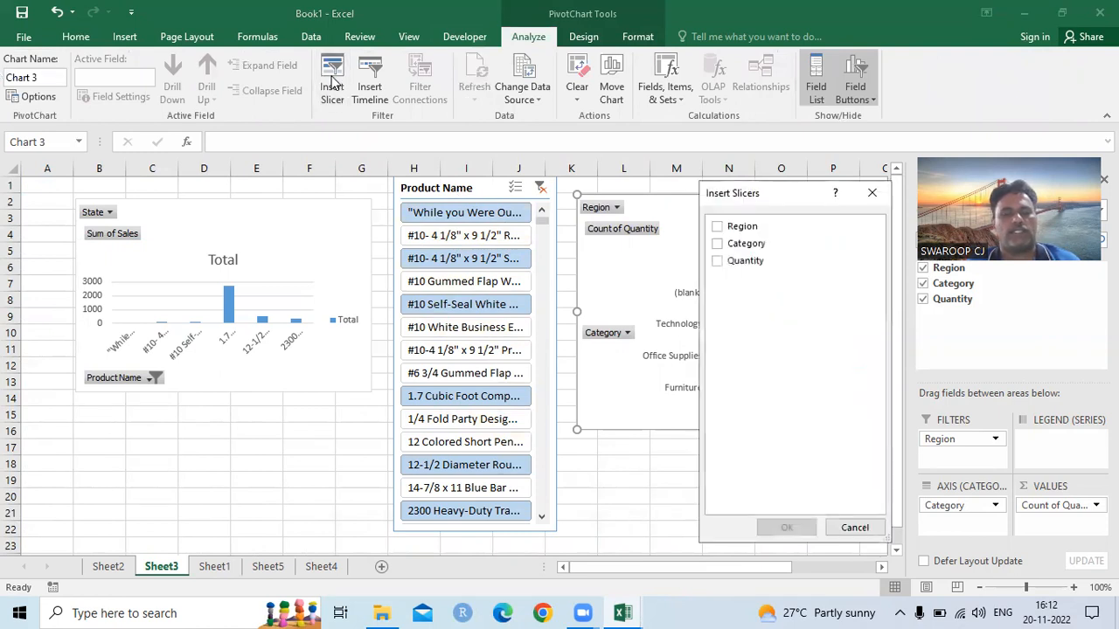
pyautogui.click(749, 246)
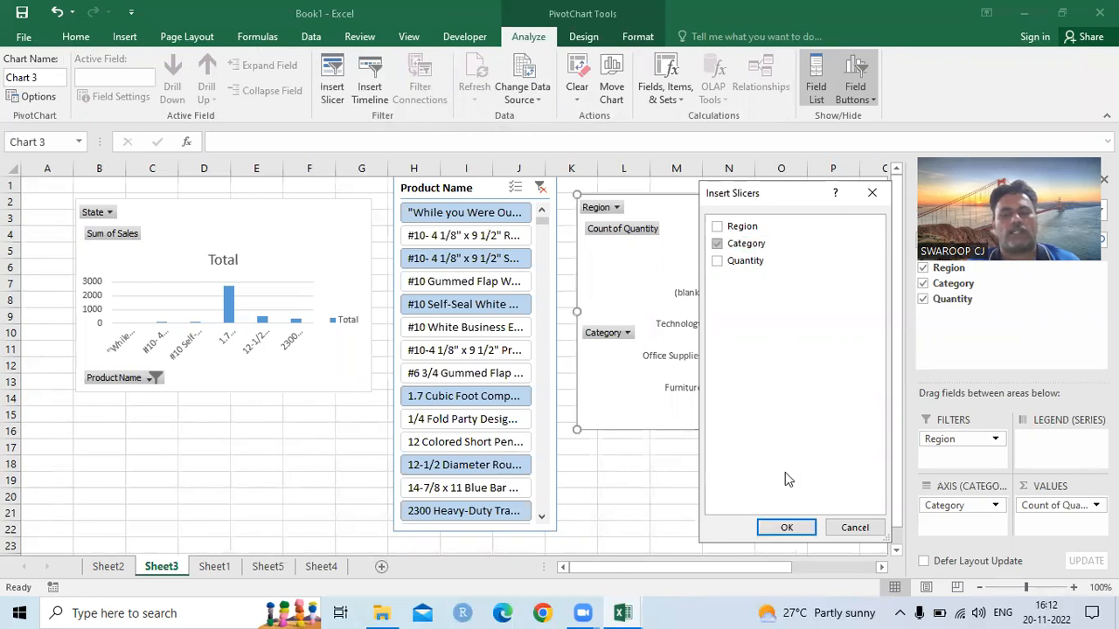
pyautogui.click(791, 528)
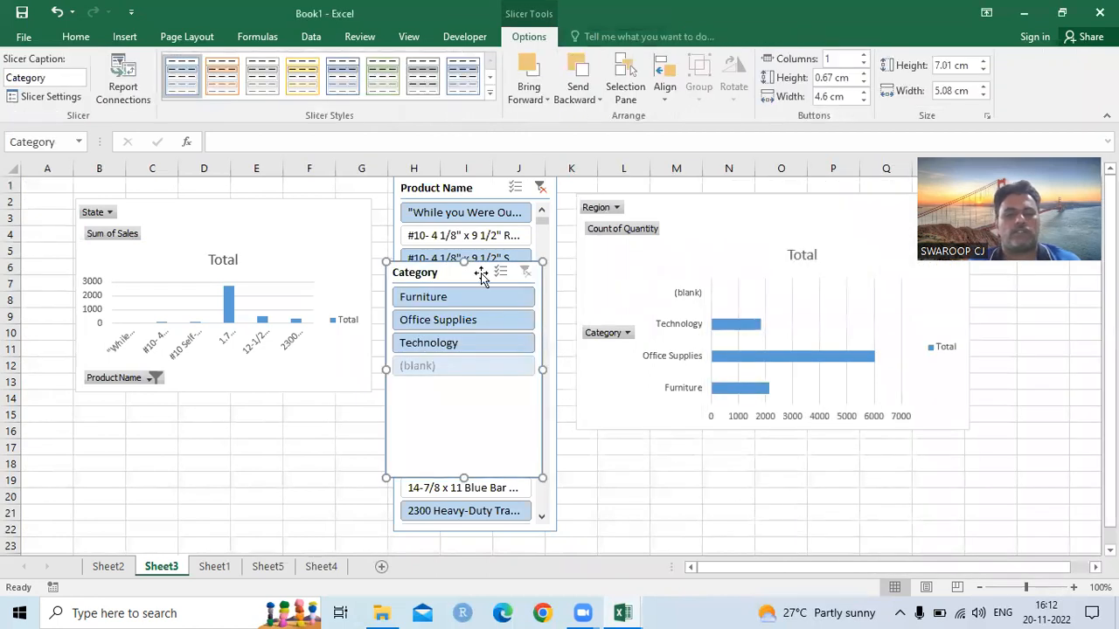
pyautogui.moveTo(451, 278); pyautogui.dragTo(1033, 269)
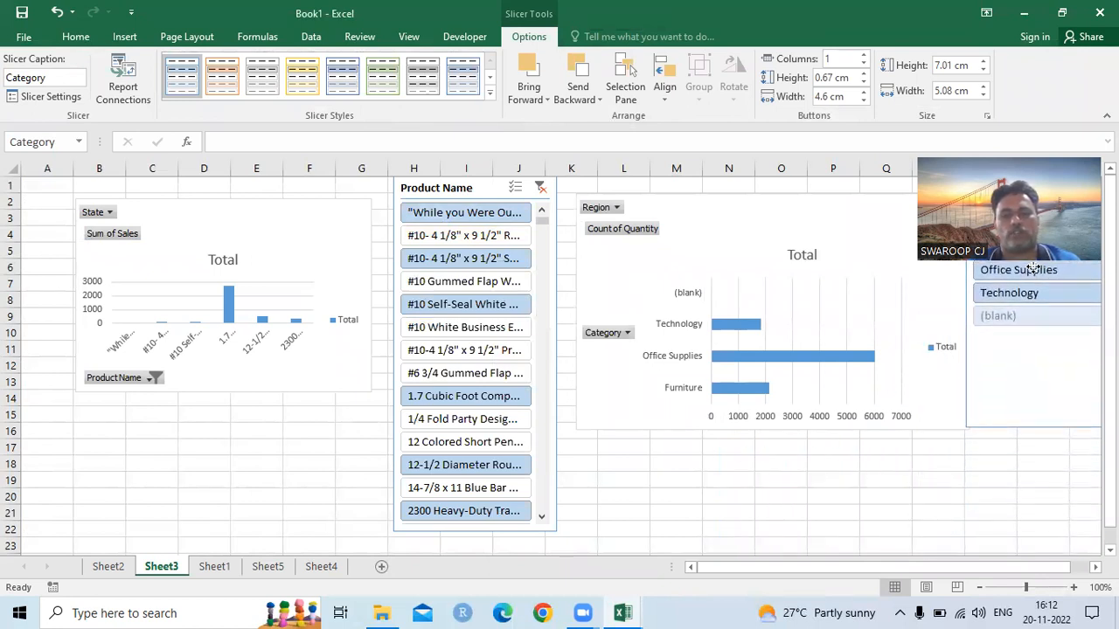
pyautogui.moveTo(1025, 230); pyautogui.dragTo(1025, 213)
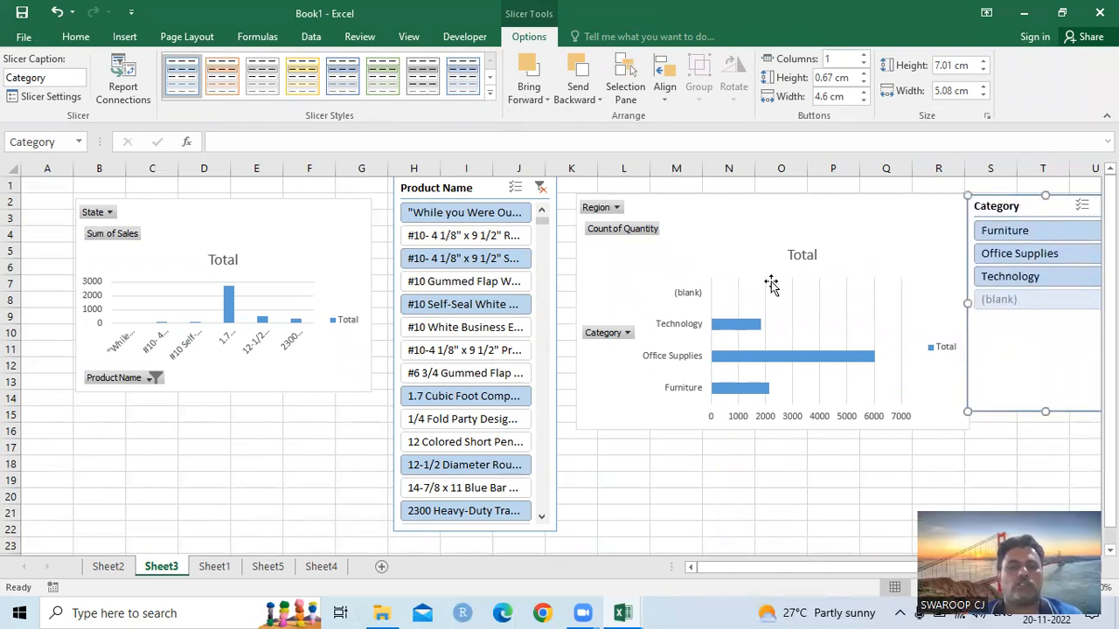
# - Shrink the Quantity chart slightly to leave a gap before the Category slicer, and hide the PivotChart field list
pyautogui.click(778, 279)
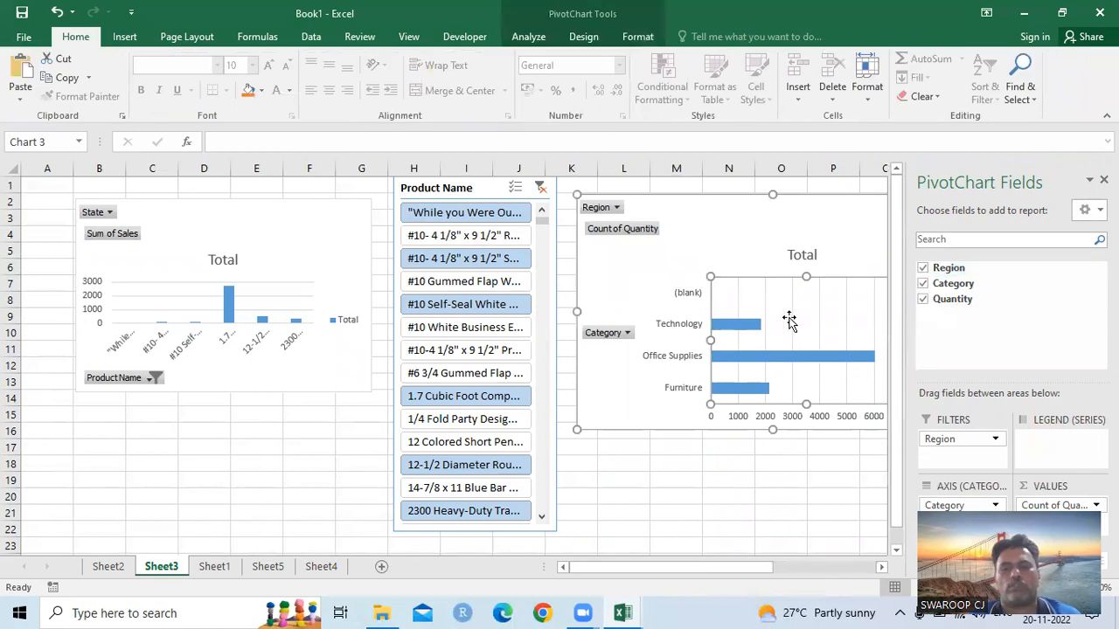
pyautogui.moveTo(577, 194); pyautogui.dragTo(631, 188)
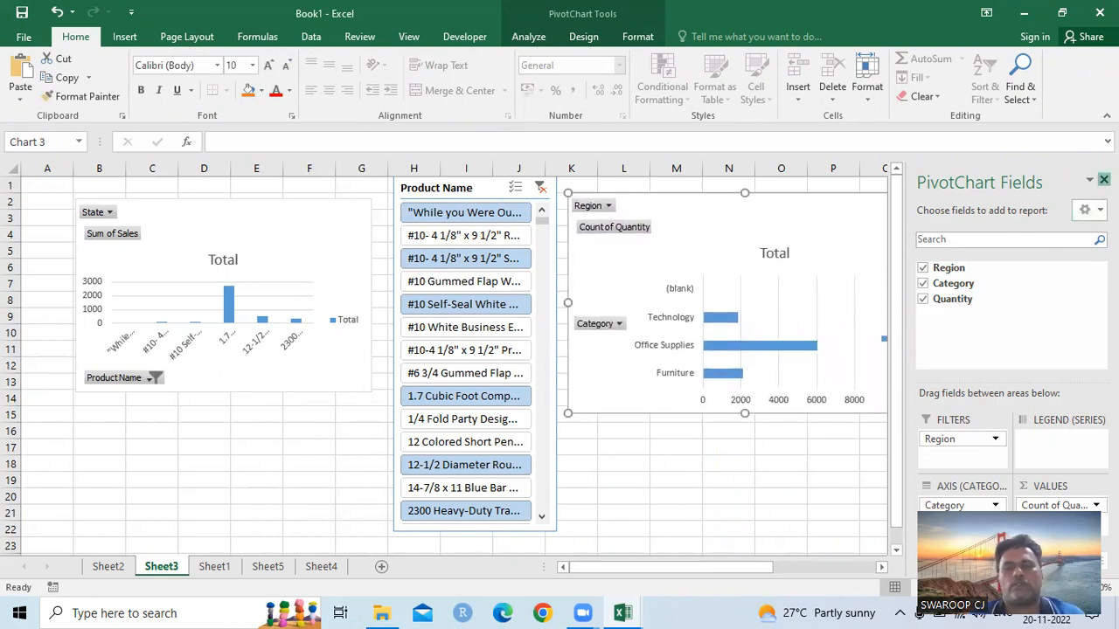
pyautogui.click(1104, 179)
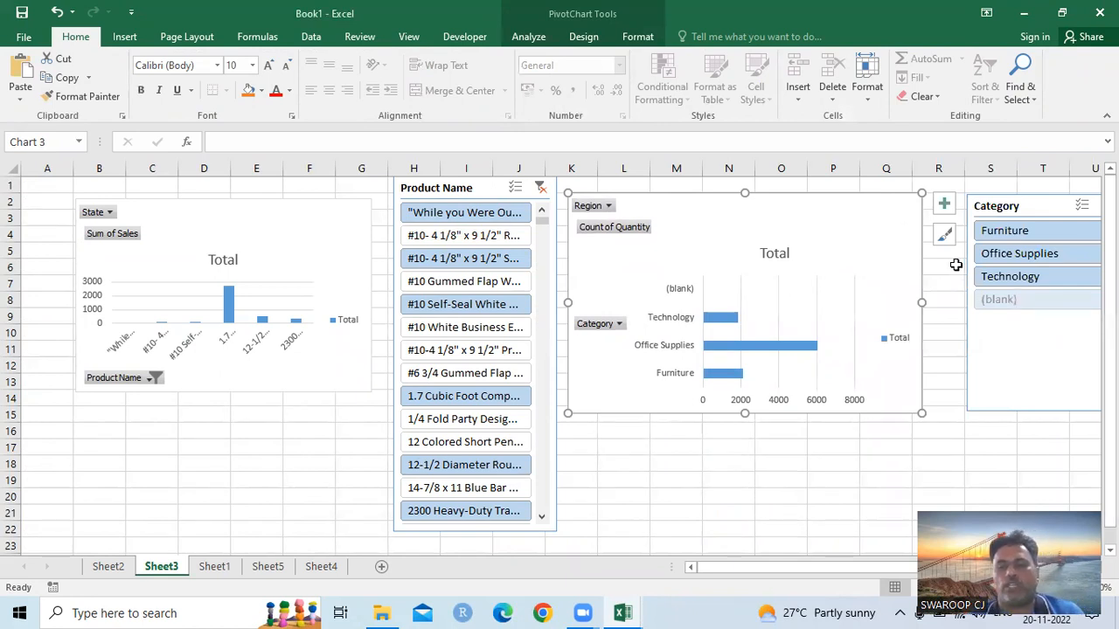
# - Try single categories in the Category slicer and leave the Quantity chart filtered to Furniture and Technology
pyautogui.click(1046, 256)
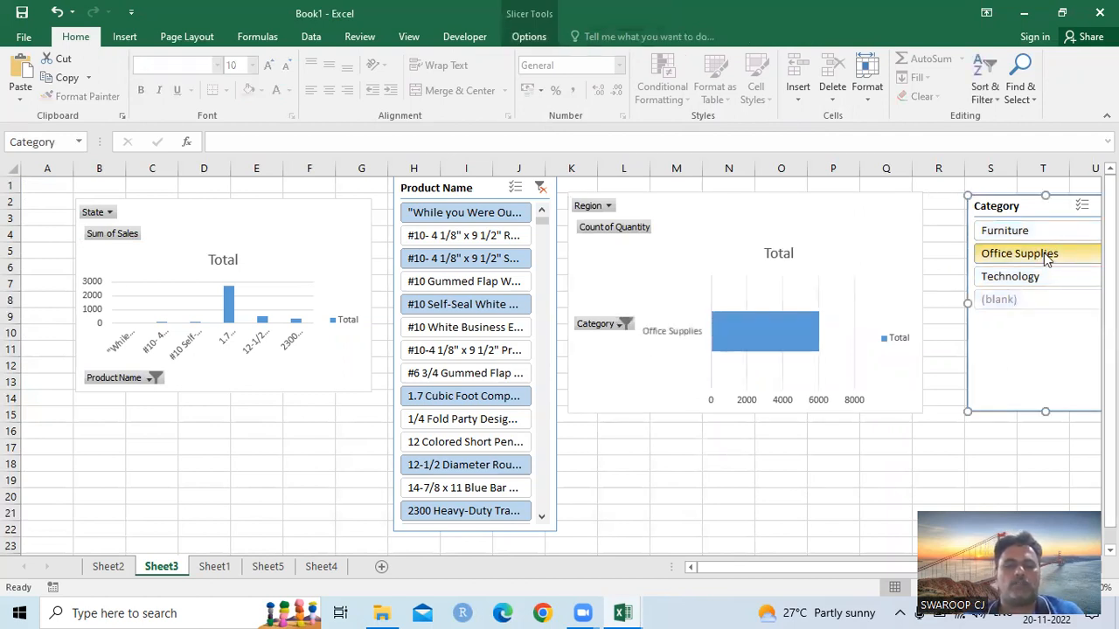
pyautogui.click(1038, 278)
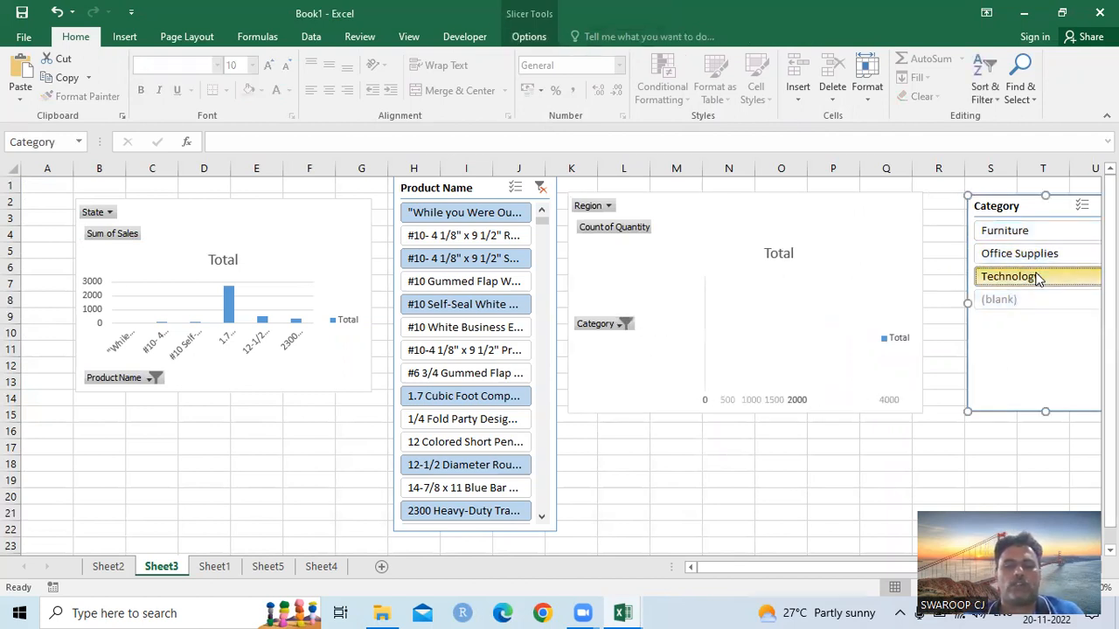
pyautogui.click(1034, 230)
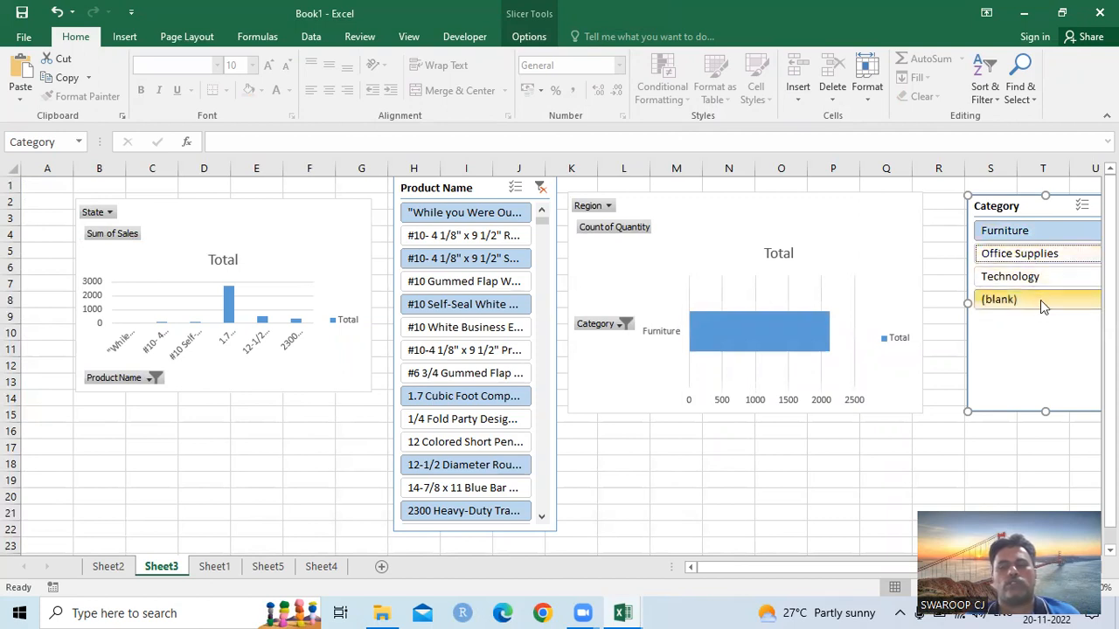
pyautogui.click(1038, 274)
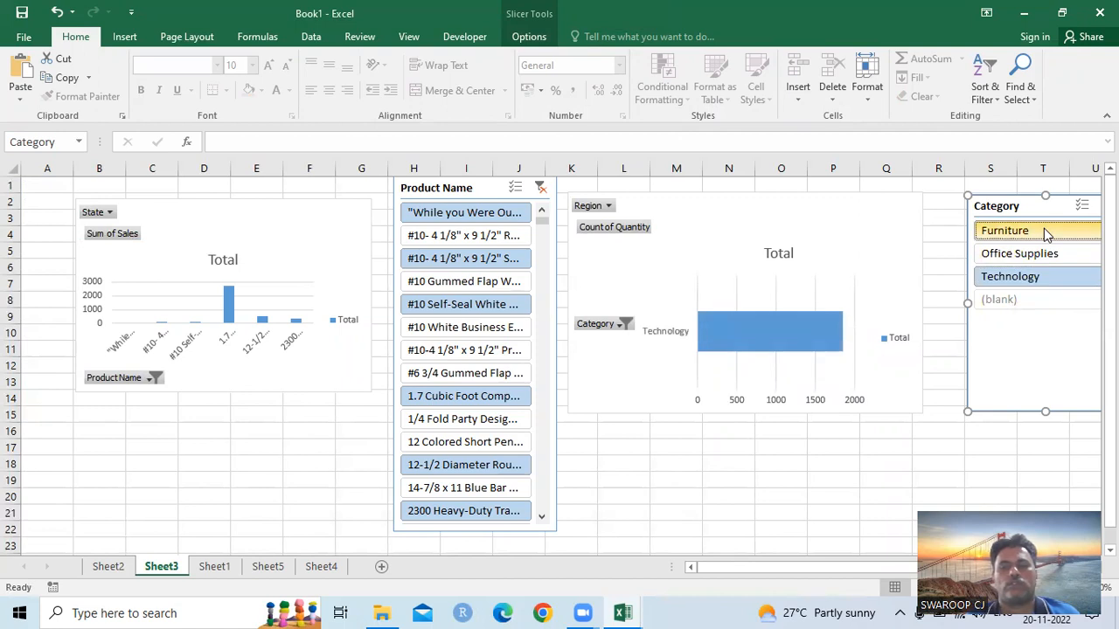
pyautogui.click(1037, 233)
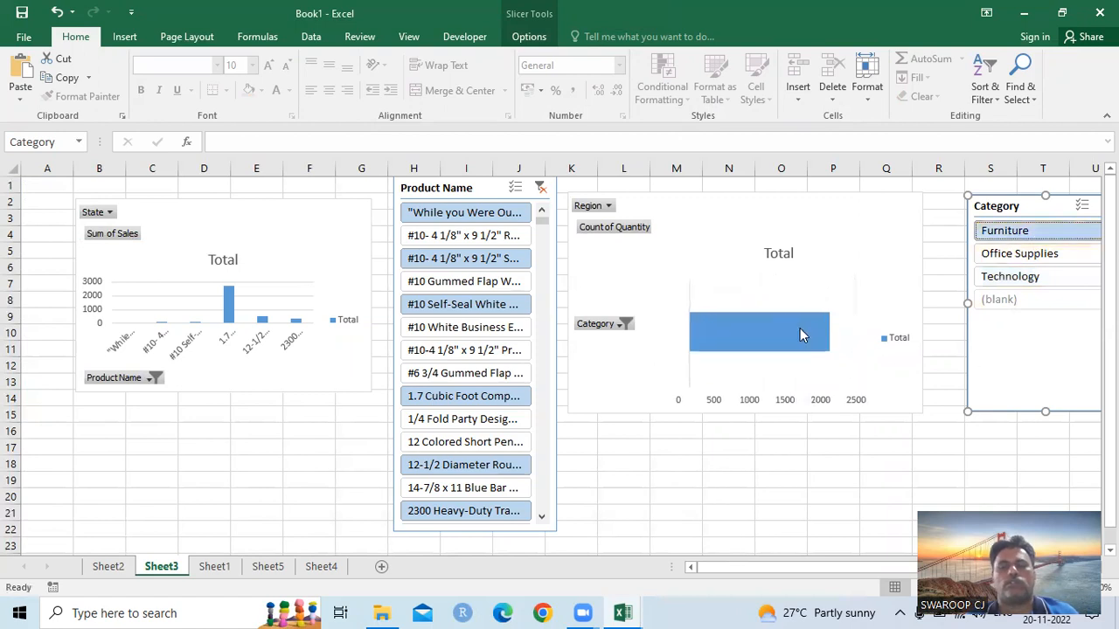
pyautogui.keyDown('ctrl'); pyautogui.click(1031, 276); pyautogui.keyUp('ctrl')
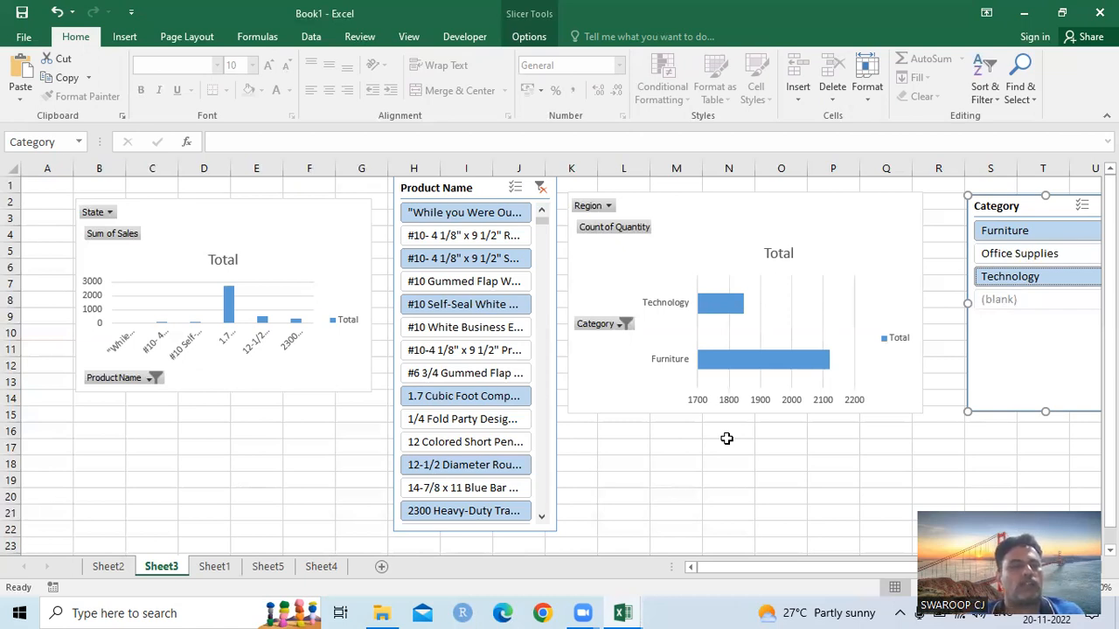
# - Insert a Pie PivotChart from the product sales PivotTable on Sheet2
pyautogui.click(886, 380)
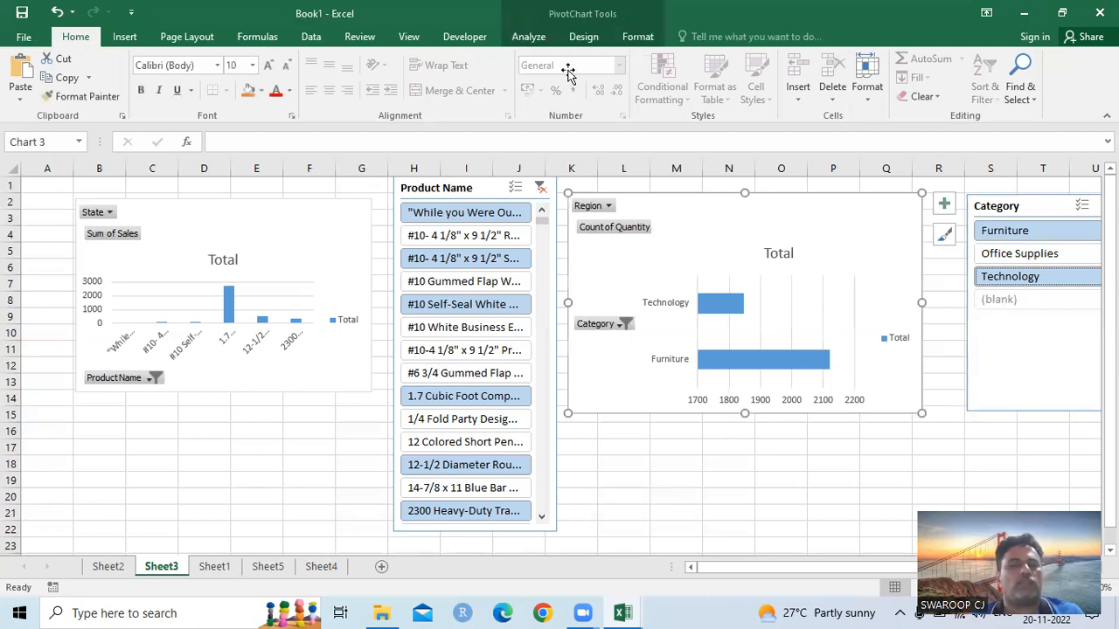
pyautogui.click(529, 37)
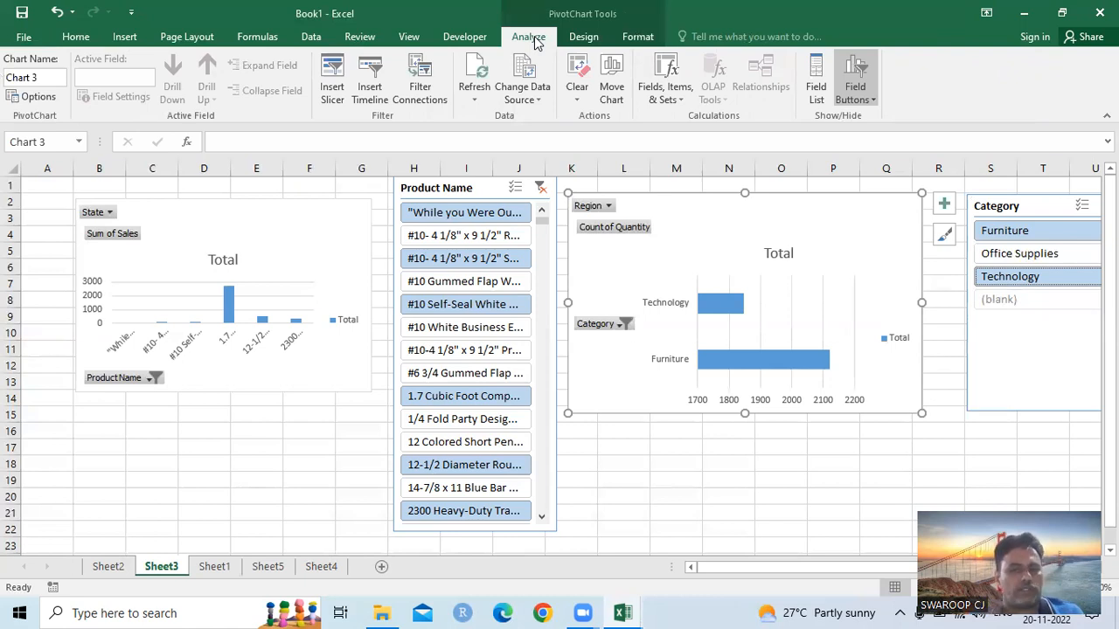
pyautogui.click(108, 566)
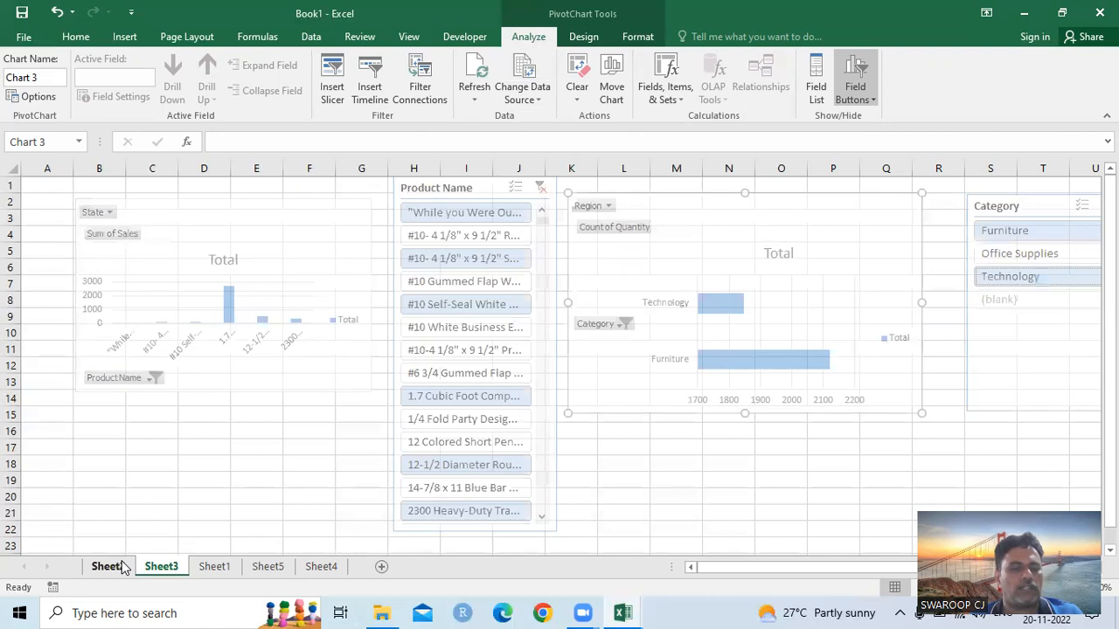
pyautogui.click(204, 316)
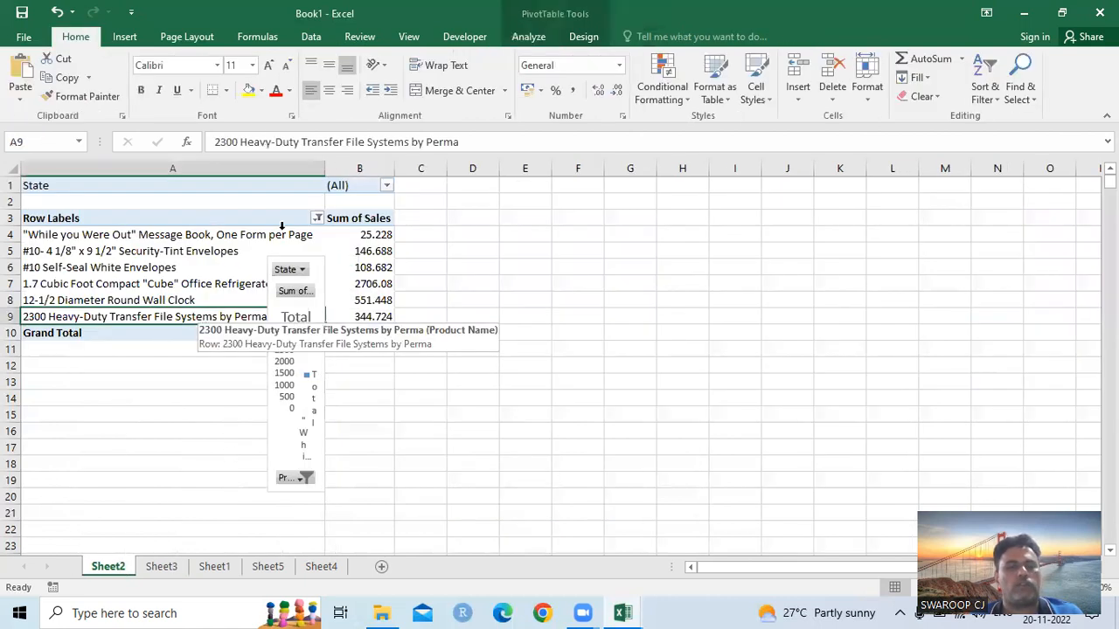
pyautogui.click(530, 39)
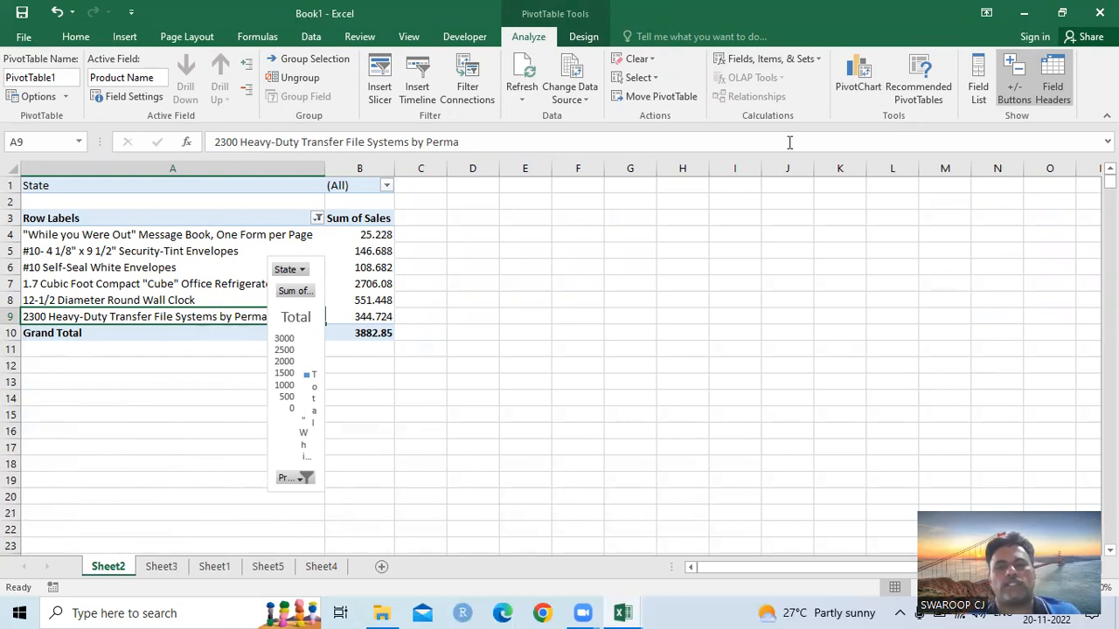
pyautogui.click(855, 88)
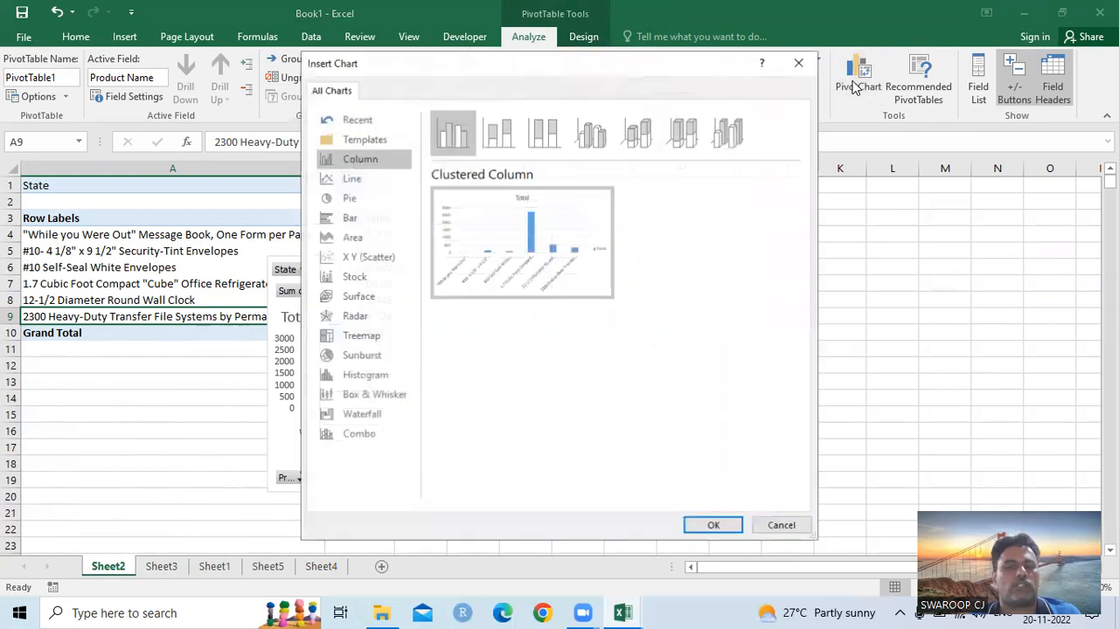
pyautogui.click(378, 199)
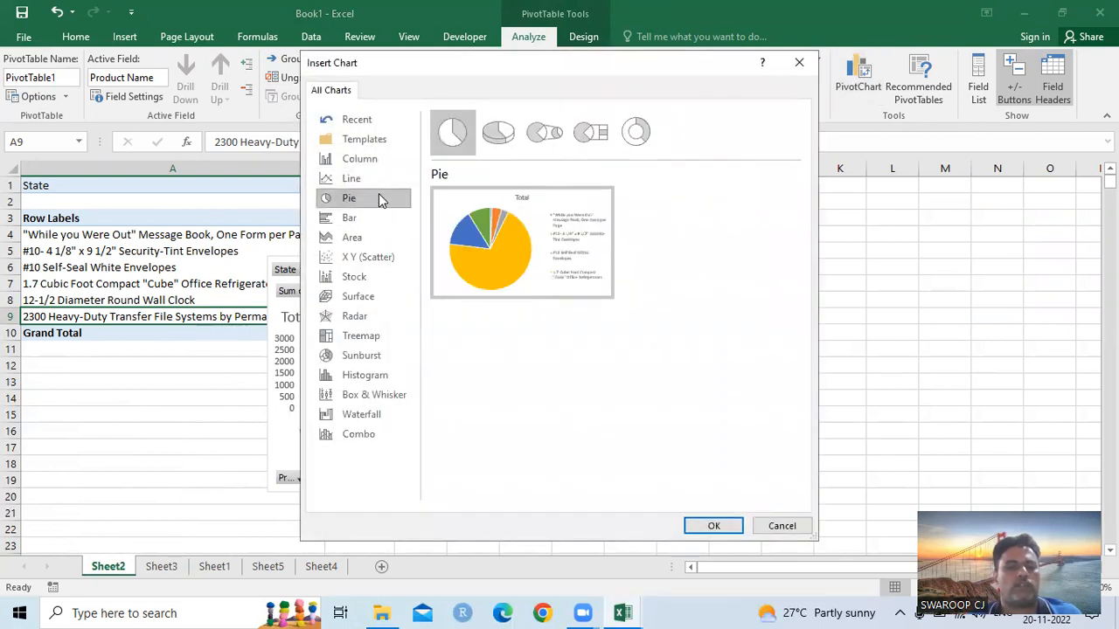
pyautogui.click(714, 525)
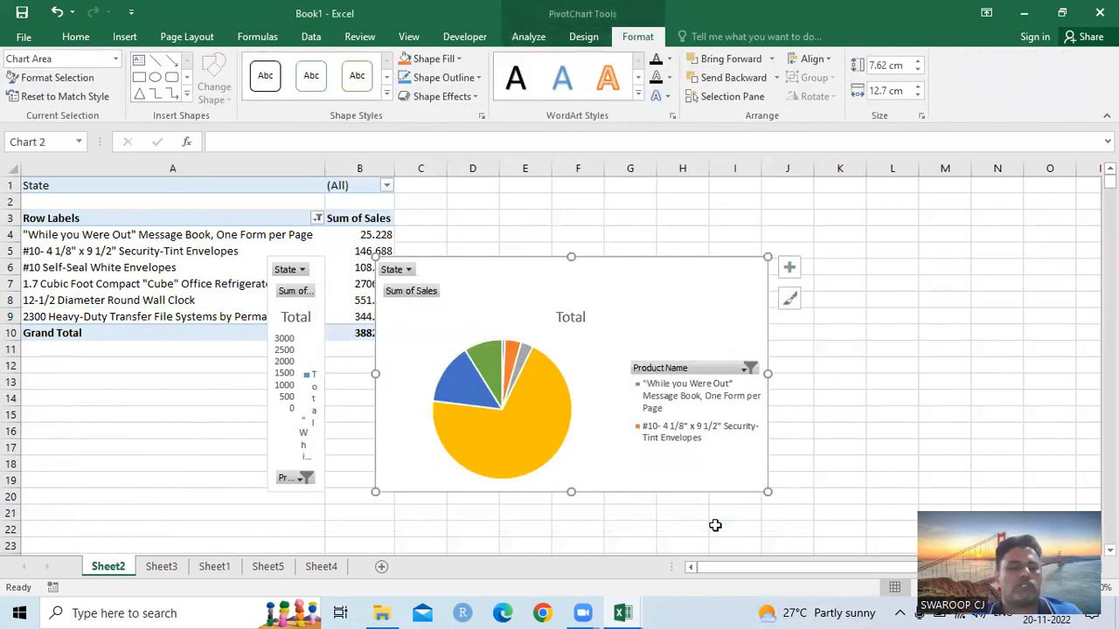
# - Paste the product sales pie chart onto Sheet3, beneath the Quantity bar chart
pyautogui.click(319, 570)
pyautogui.click(268, 568)
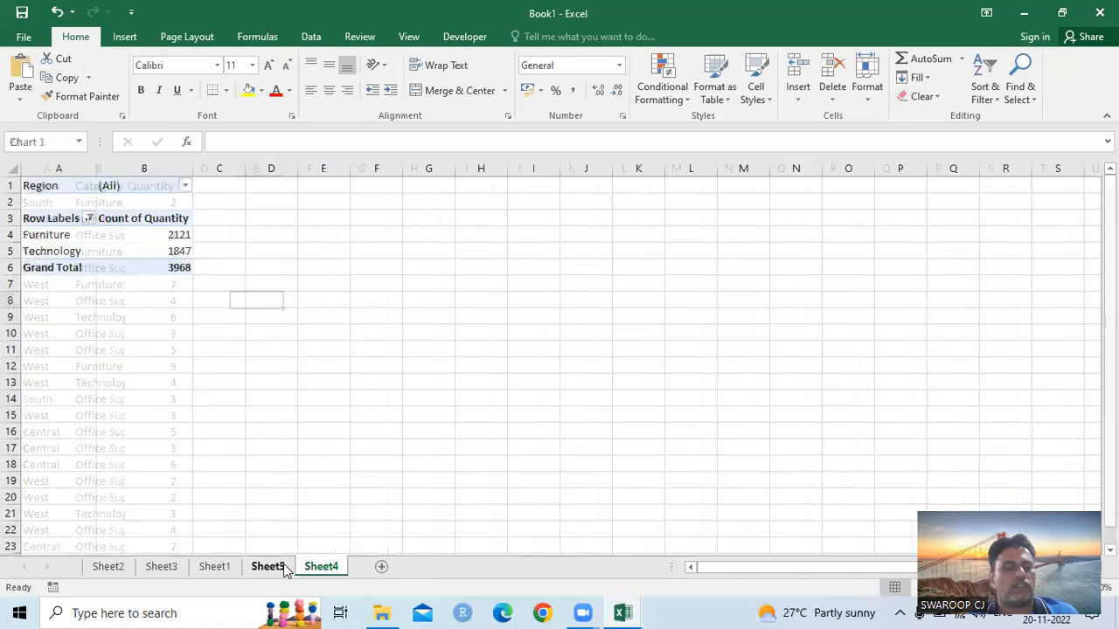
pyautogui.click(162, 568)
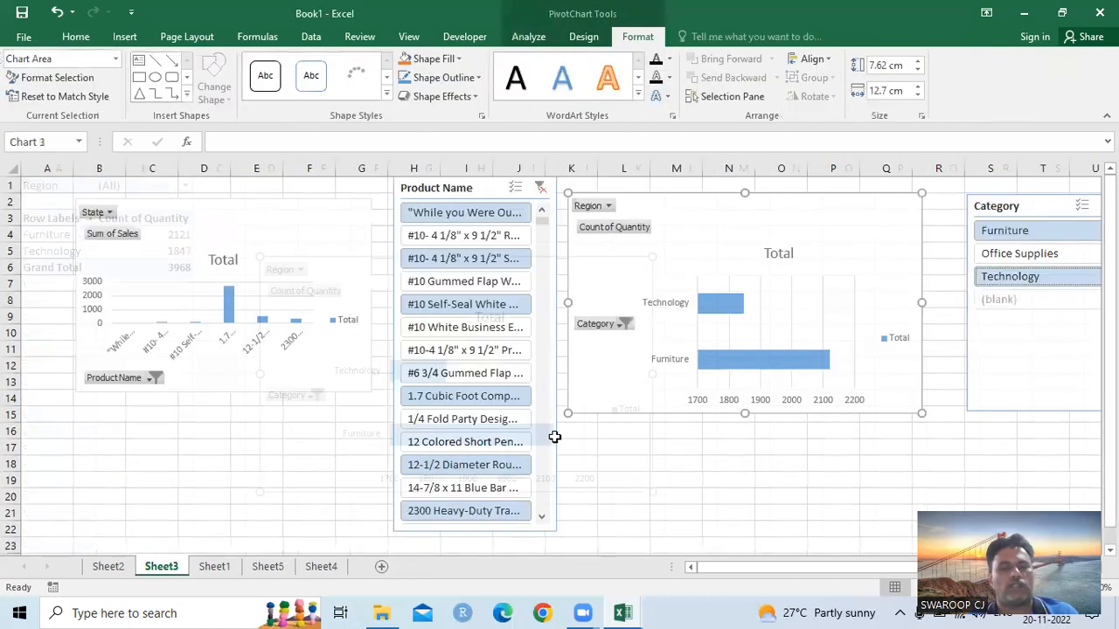
pyautogui.click(662, 473)
pyautogui.hotkey('ctrl', 'v')
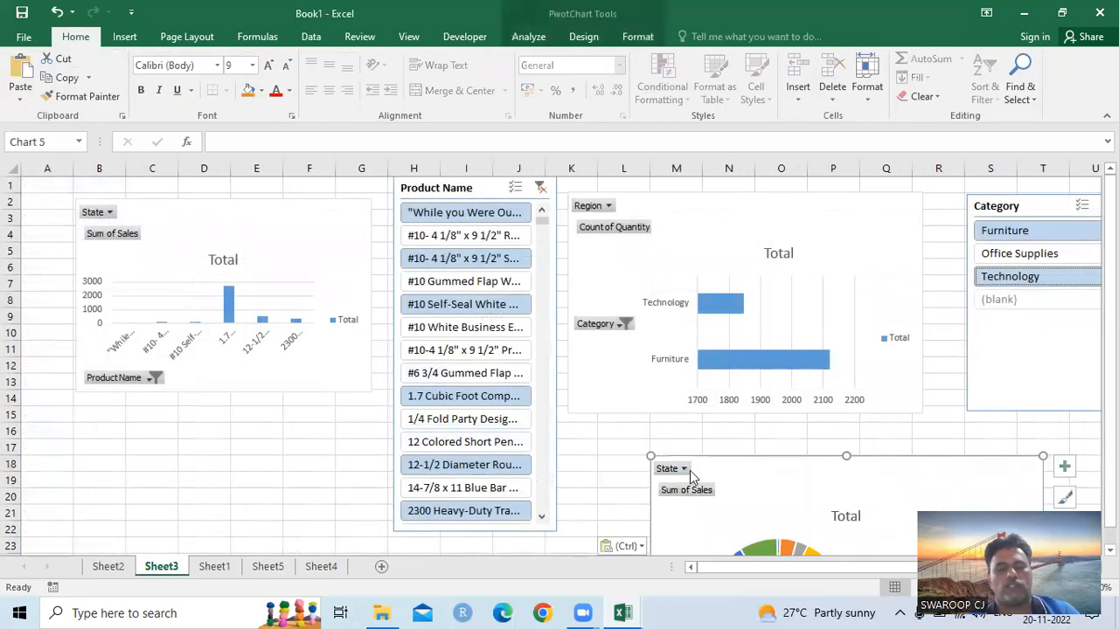
# - Narrow the pie chart and align it directly under the Quantity chart at nearly the same width
pyautogui.moveTo(1043, 456); pyautogui.dragTo(854, 457)
pyautogui.moveTo(719, 464); pyautogui.dragTo(635, 429)
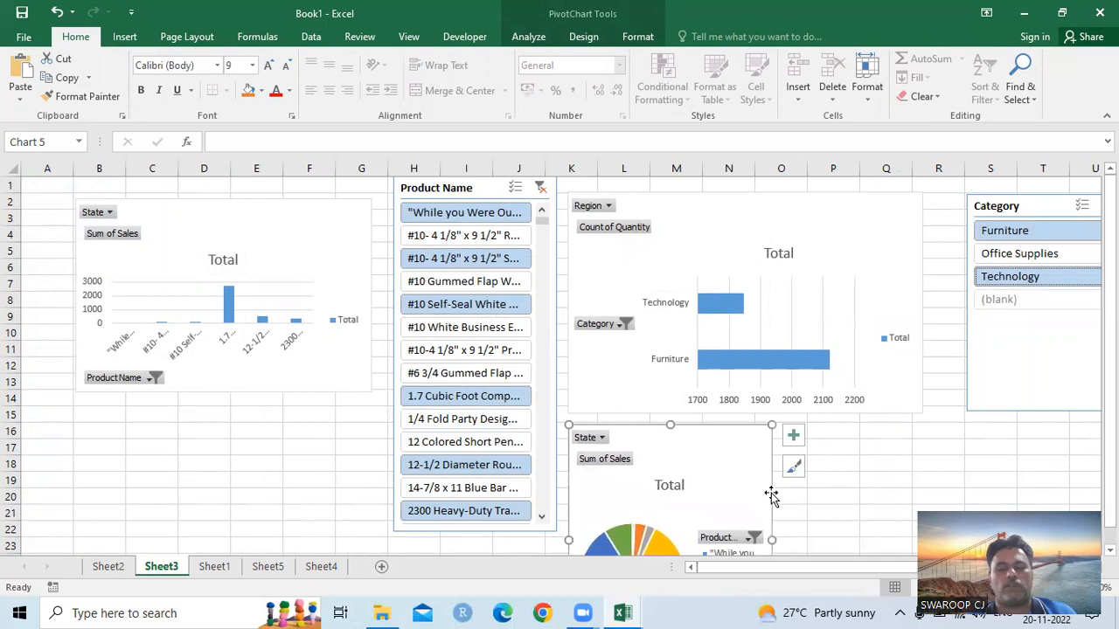
pyautogui.moveTo(773, 540); pyautogui.dragTo(899, 535)
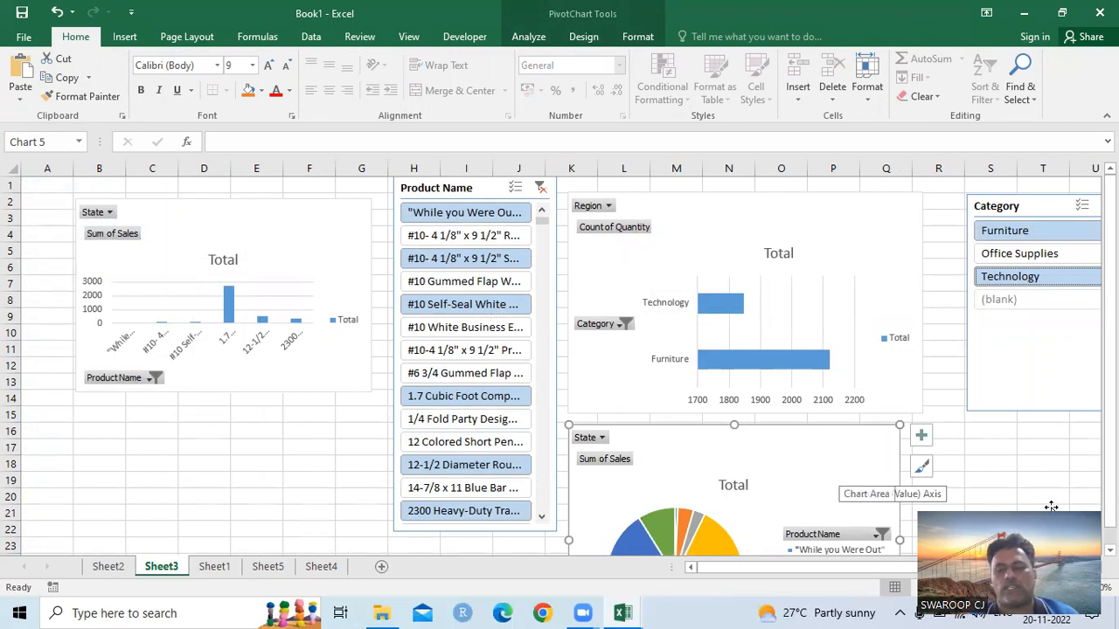
# - Insert a State slicer for the pie chart and place it beside the chart, below the Category slicer
pyautogui.scroll(-2, 875, 479)
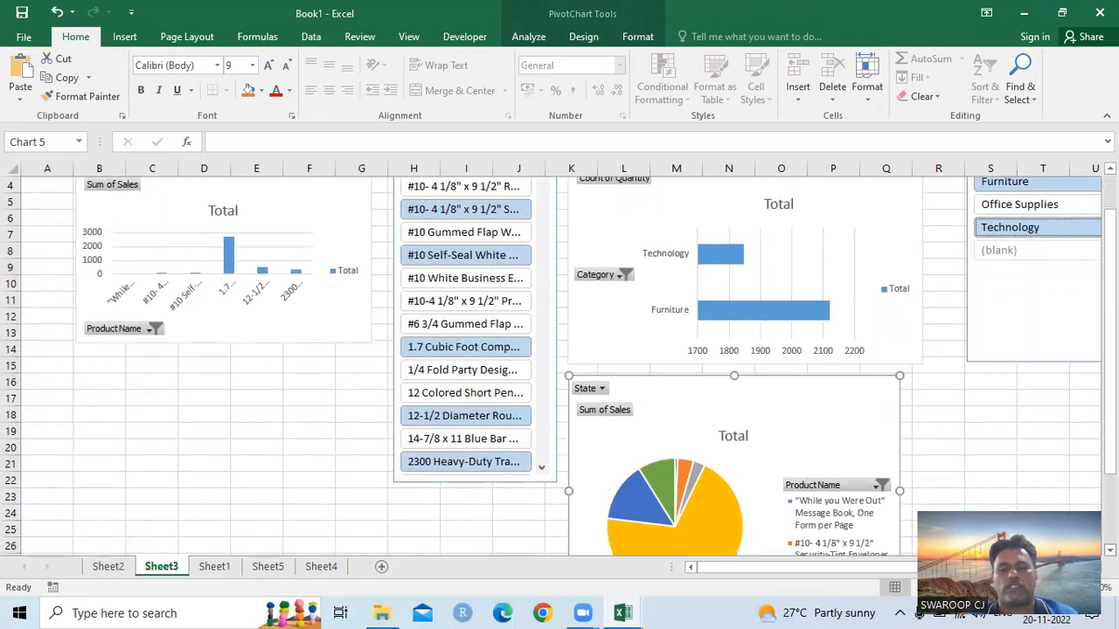
pyautogui.scroll(-2, 560, 365)
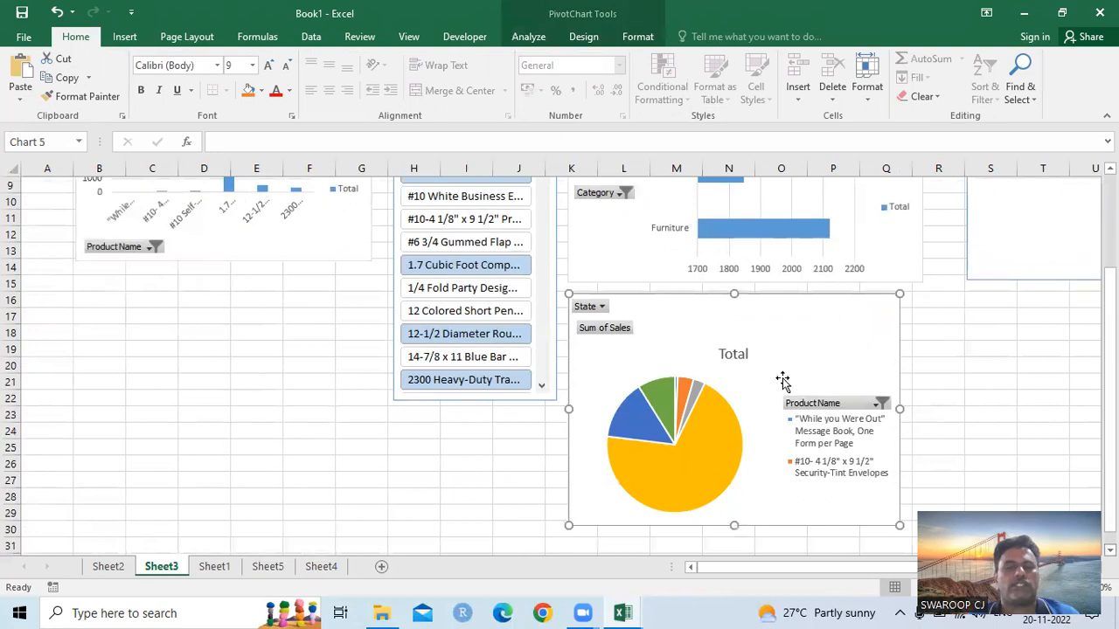
pyautogui.click(530, 37)
pyautogui.click(331, 85)
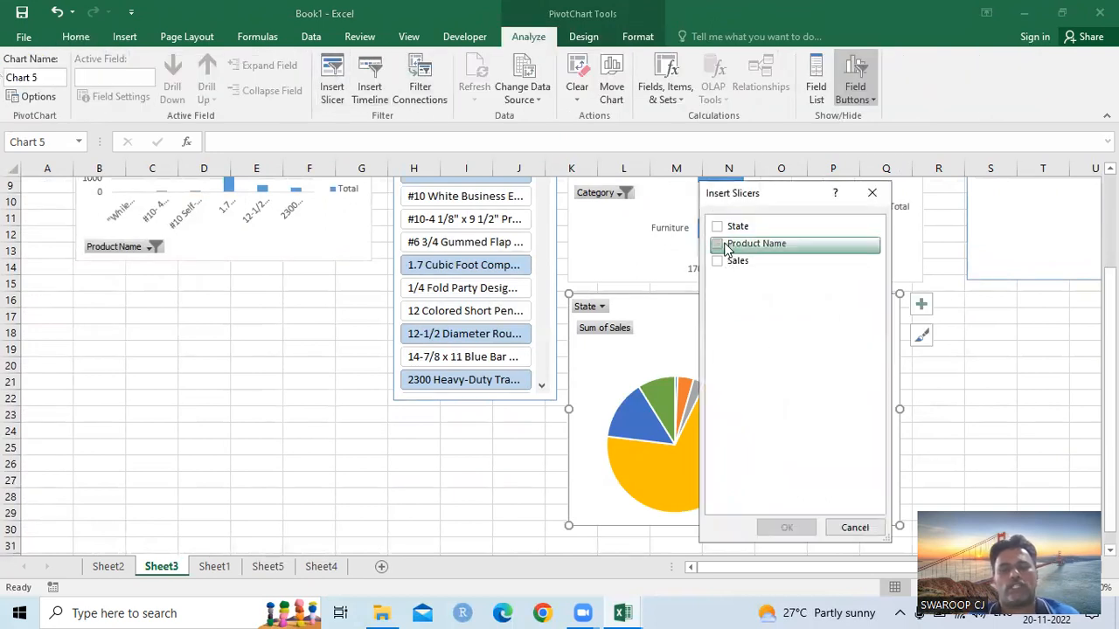
pyautogui.click(717, 228)
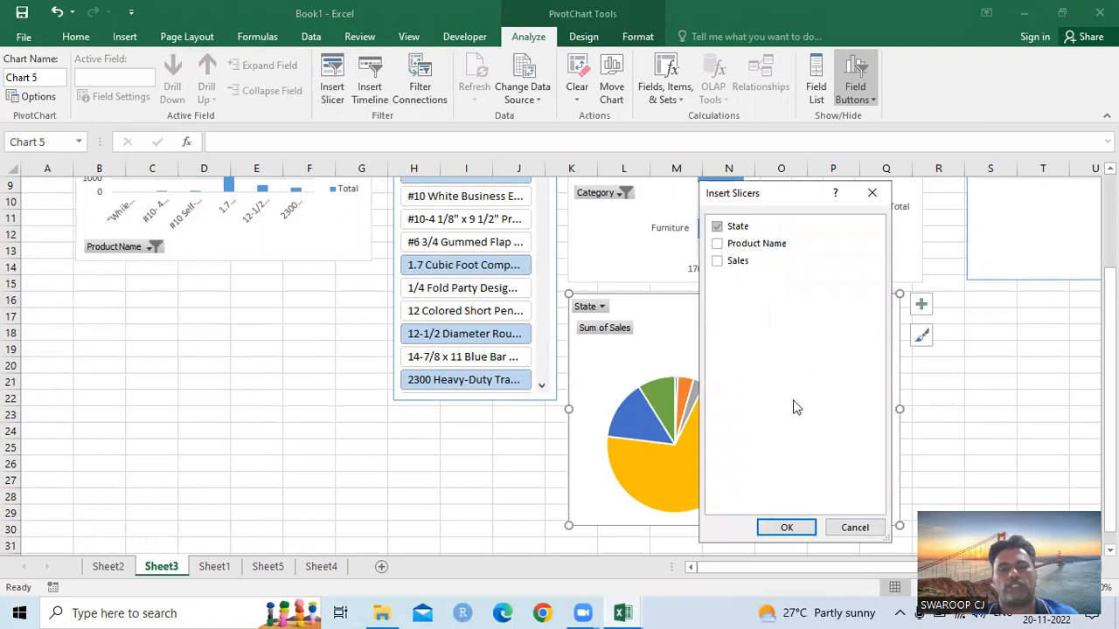
pyautogui.click(787, 528)
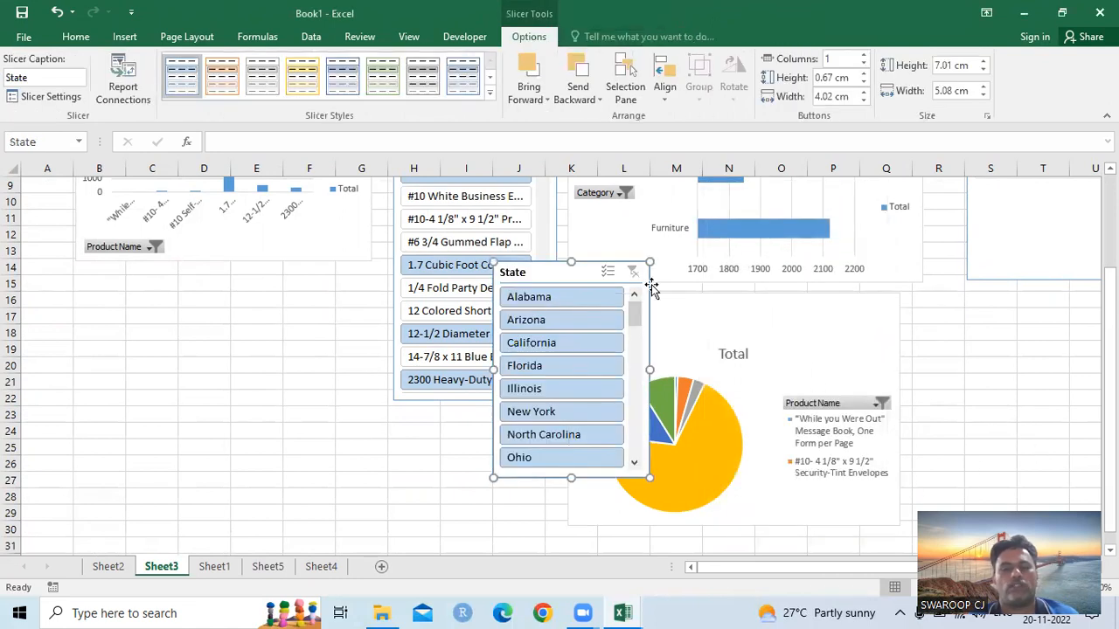
pyautogui.moveTo(539, 270); pyautogui.dragTo(993, 303)
# - Filter the sales charts to Alabama, Arizona, Florida and Illinois together with the State slicer
pyautogui.click(986, 352)
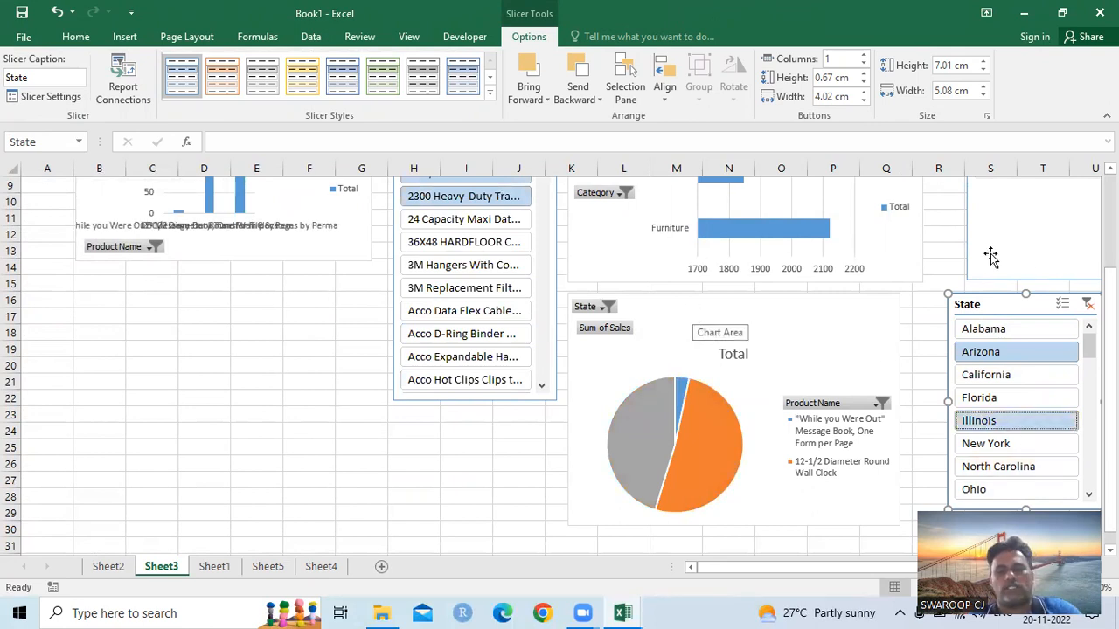
pyautogui.scroll(1, 1032, 227)
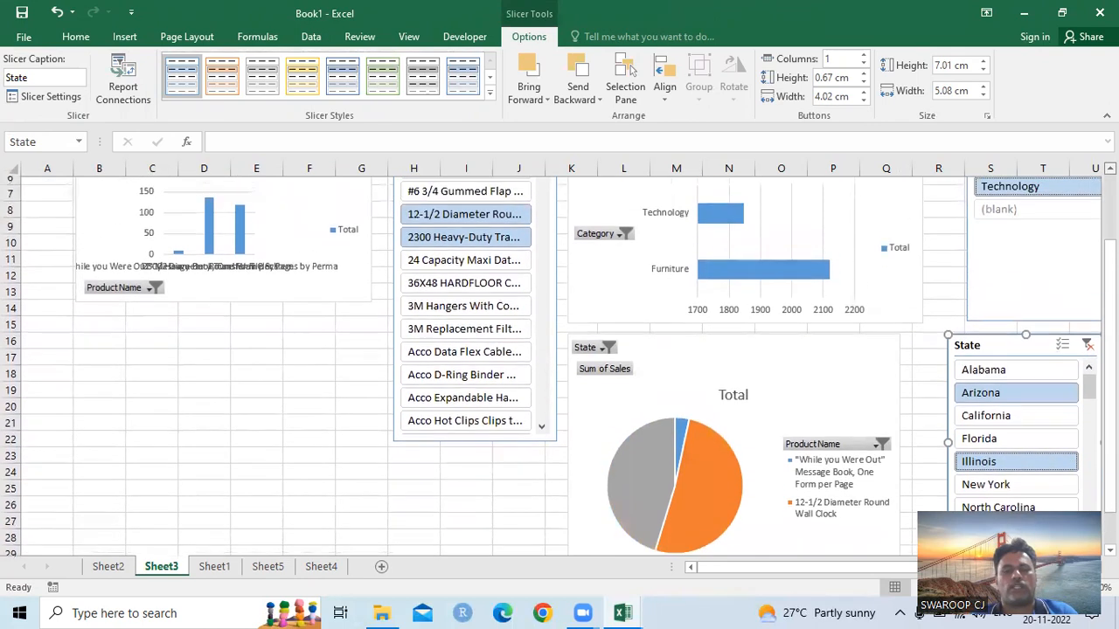
pyautogui.keyDown('ctrl'); pyautogui.click(1012, 447); pyautogui.keyUp('ctrl')
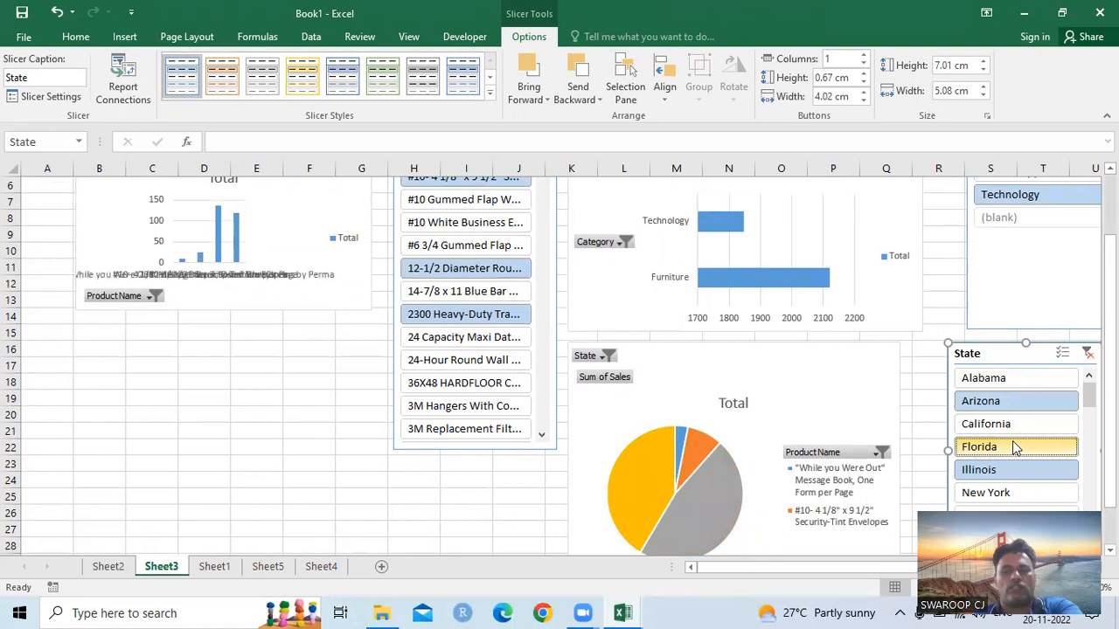
pyautogui.keyDown('ctrl'); pyautogui.click(1023, 377); pyautogui.keyUp('ctrl')
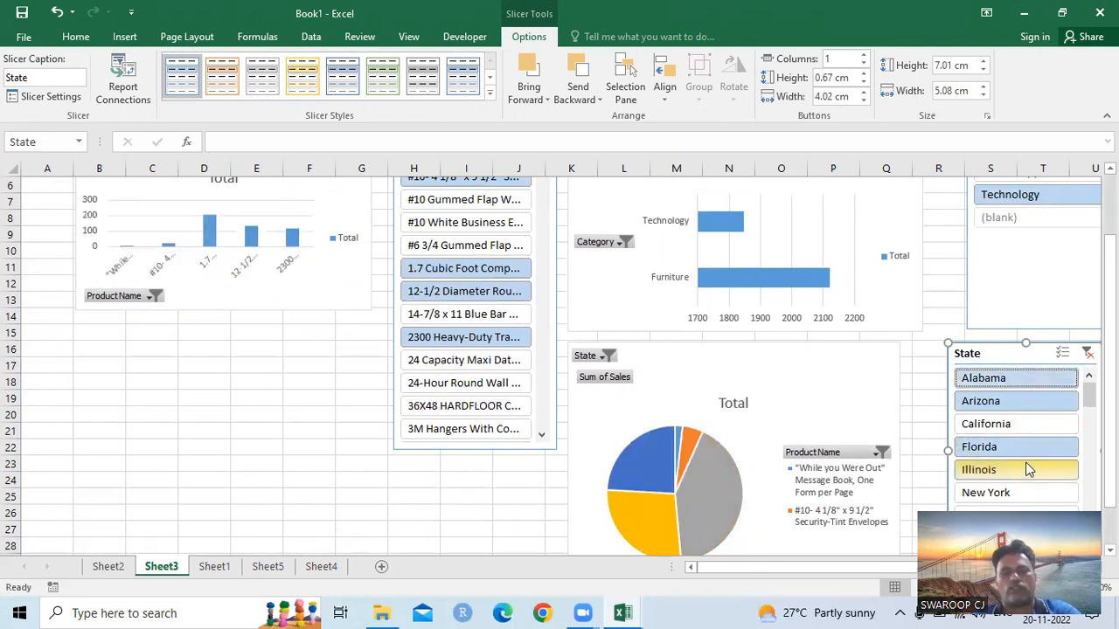
# - Try North Carolina, Florida and Arizona singly in the State slicer, and leave the sales charts filtered to Arizona and Illinois
pyautogui.click(1003, 511)
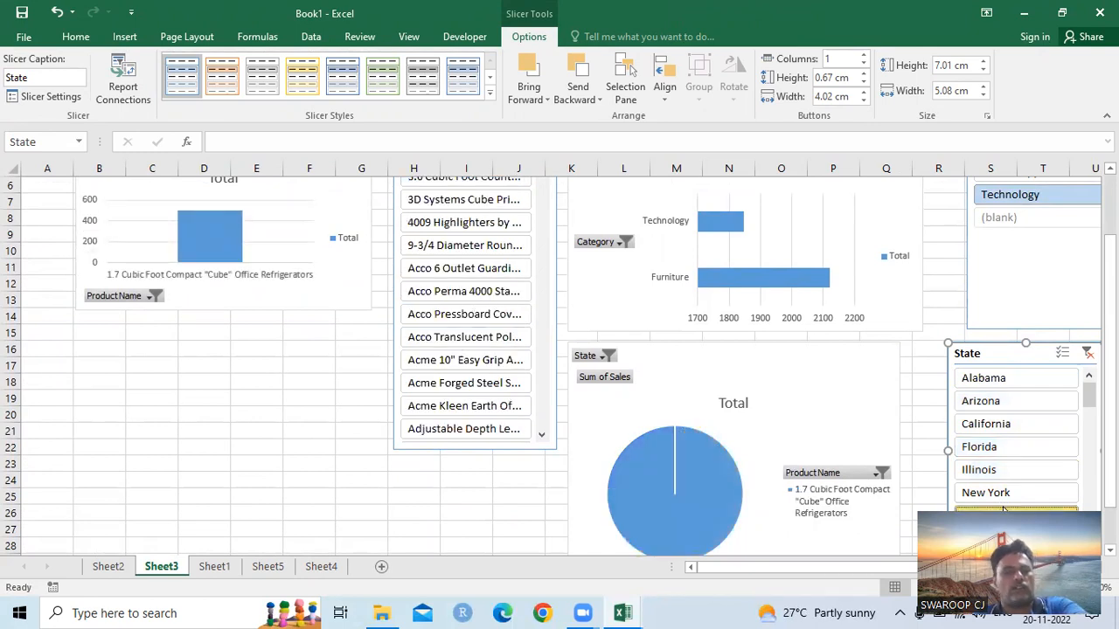
pyautogui.click(1038, 447)
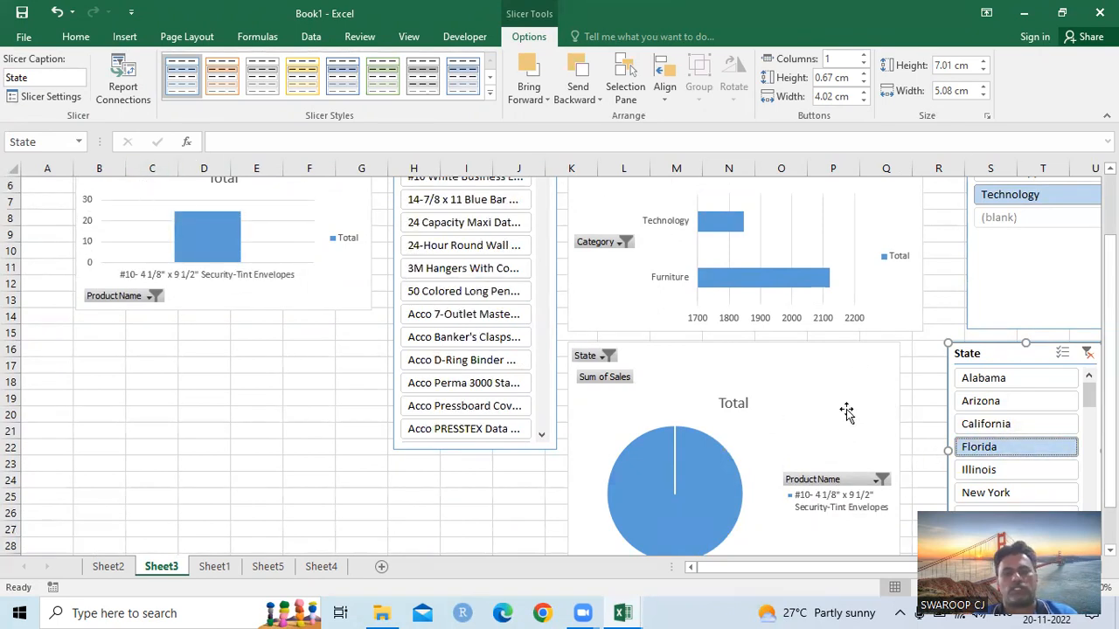
pyautogui.click(1014, 403)
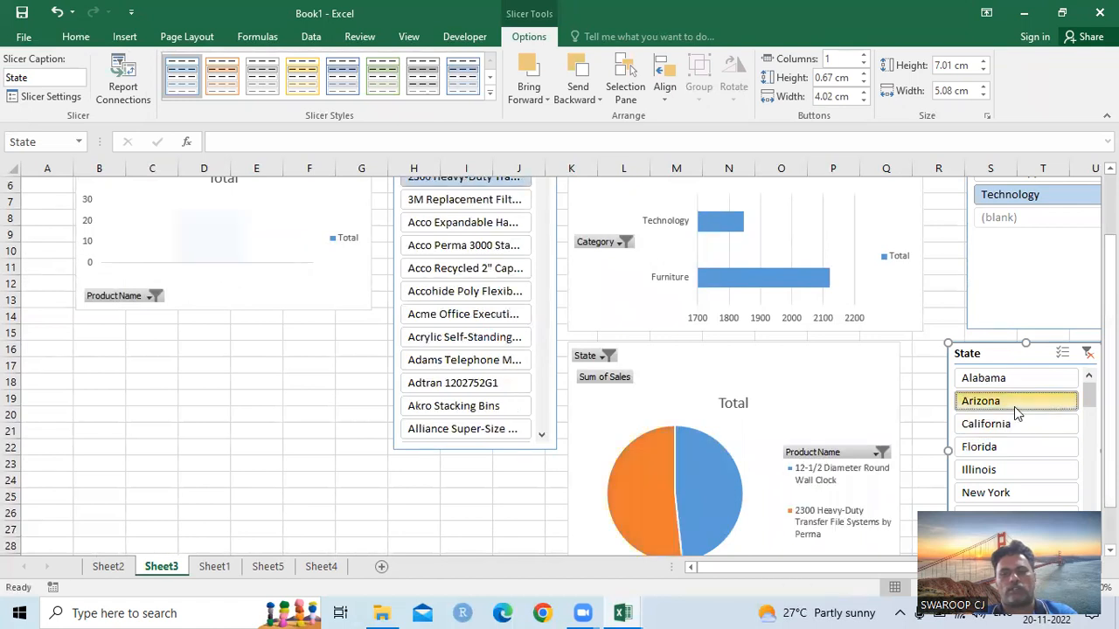
pyautogui.click(1021, 472)
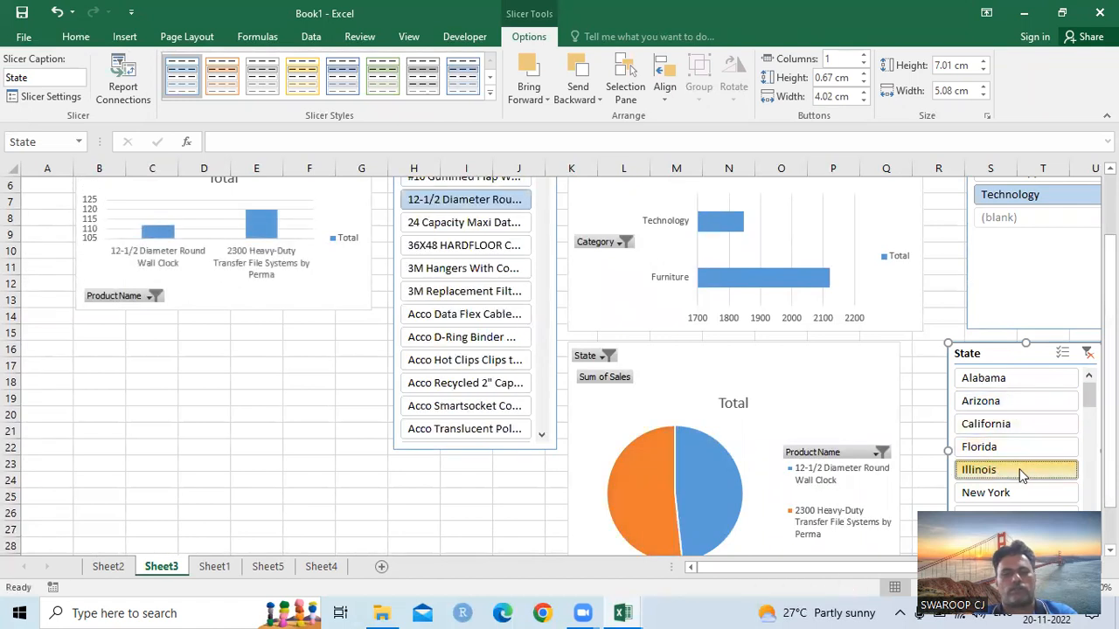
pyautogui.keyDown('ctrl'); pyautogui.click(1027, 403); pyautogui.keyUp('ctrl')
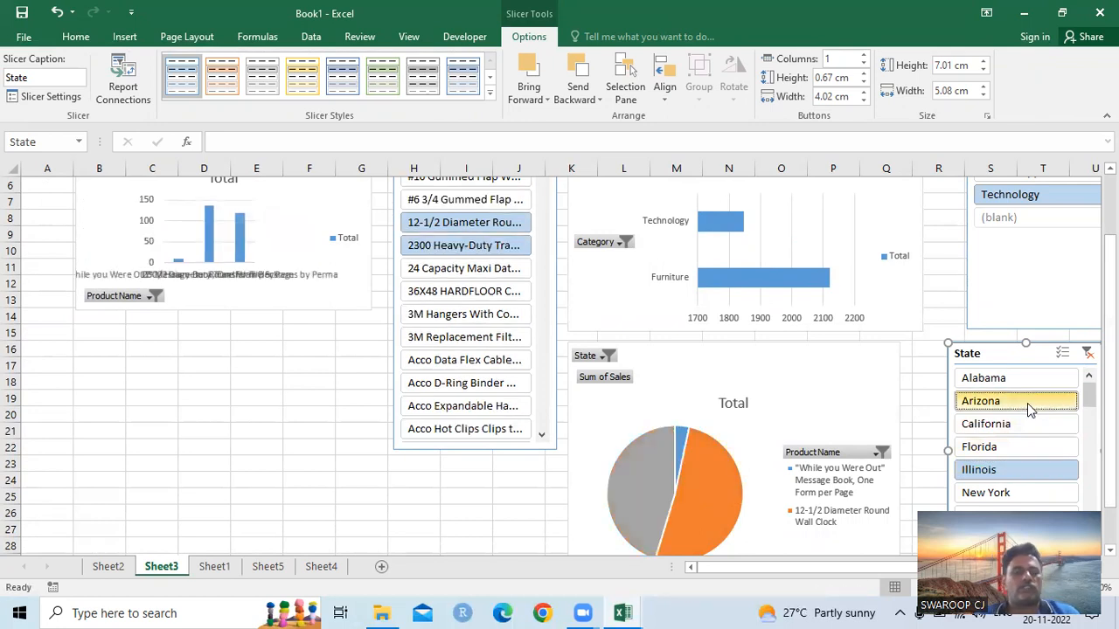